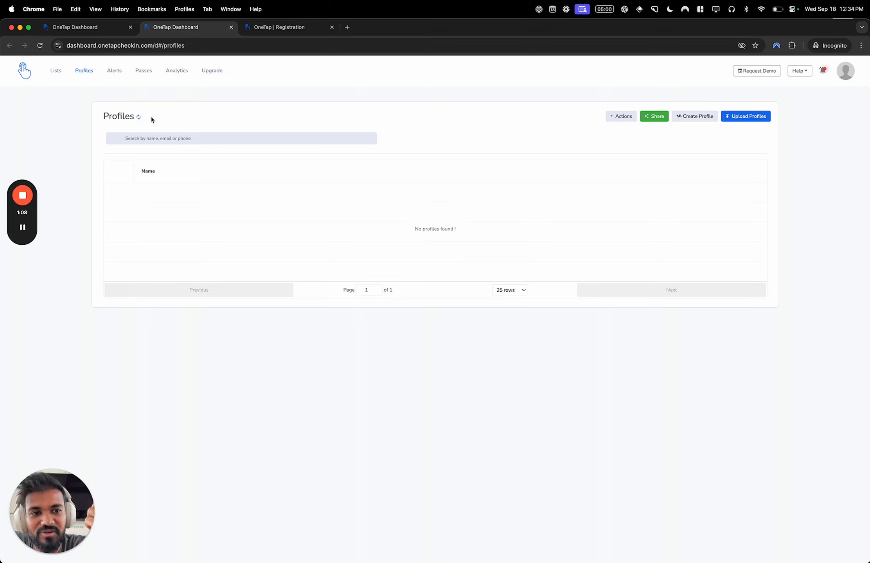
- Look through the profile upload, create-profile and app integration (JotForm, Zapier) windows, then close them
click(733, 118)
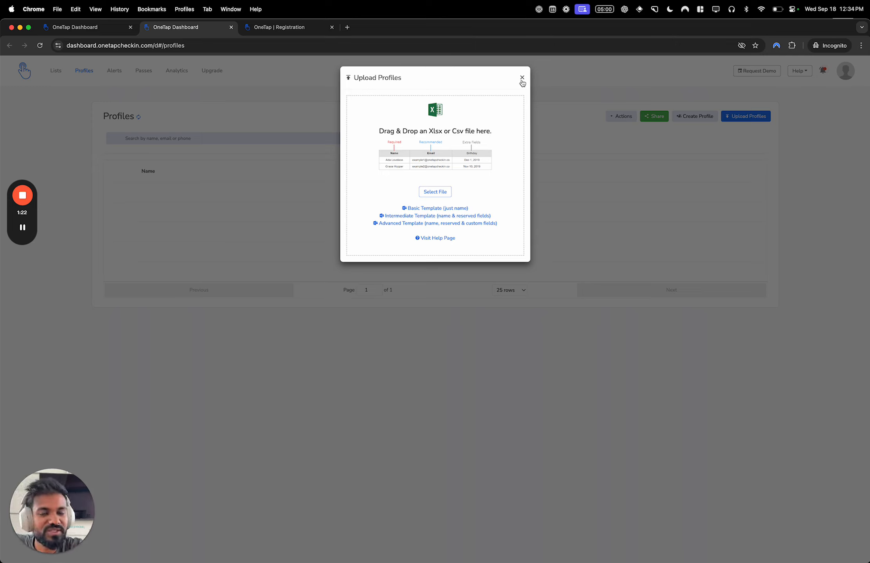
click(567, 85)
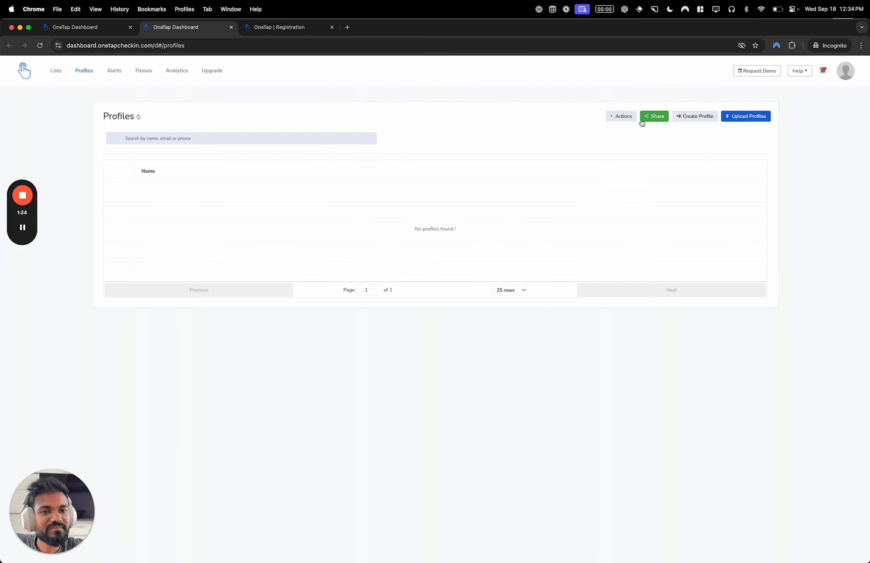
click(699, 118)
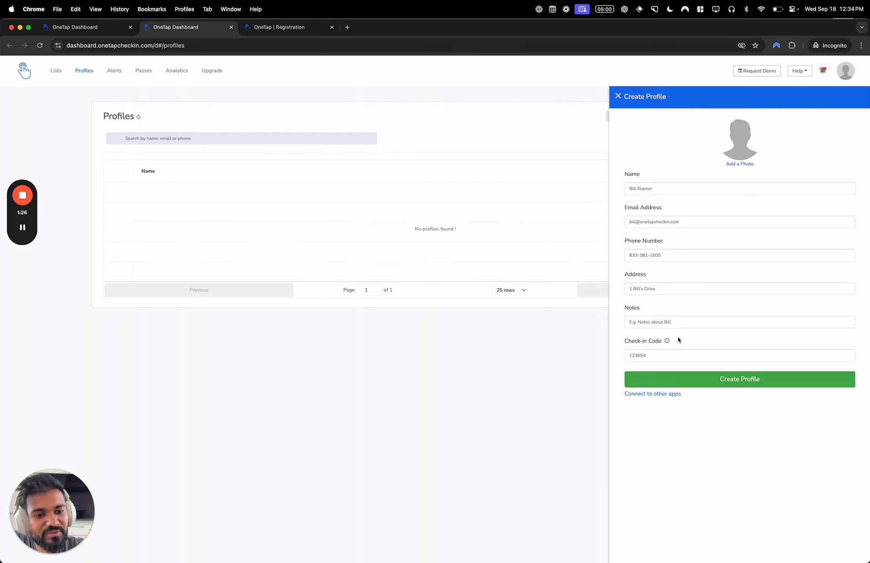
click(644, 394)
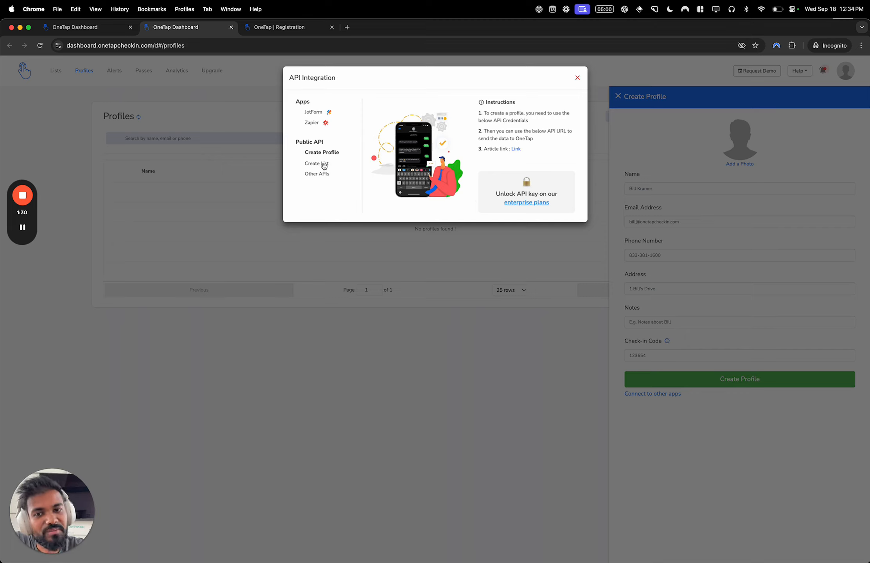
click(316, 113)
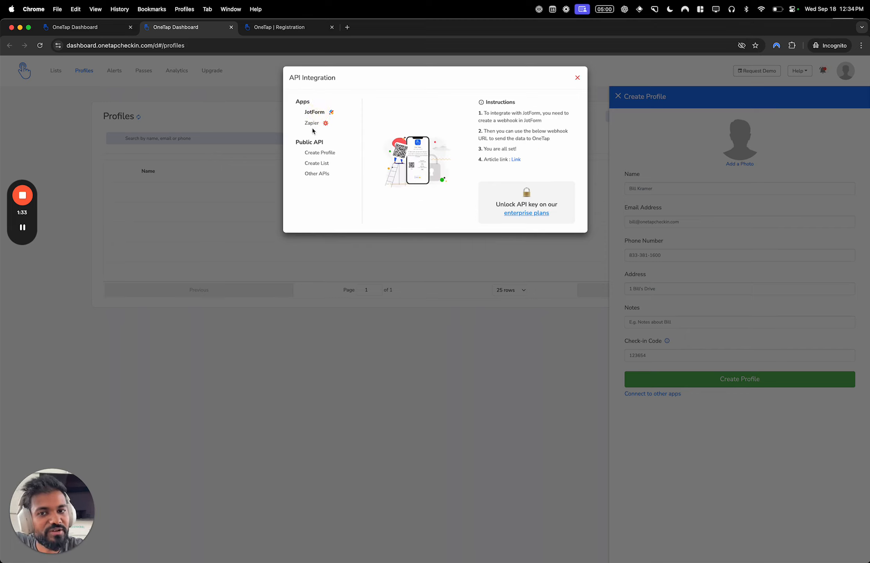
click(312, 123)
click(577, 77)
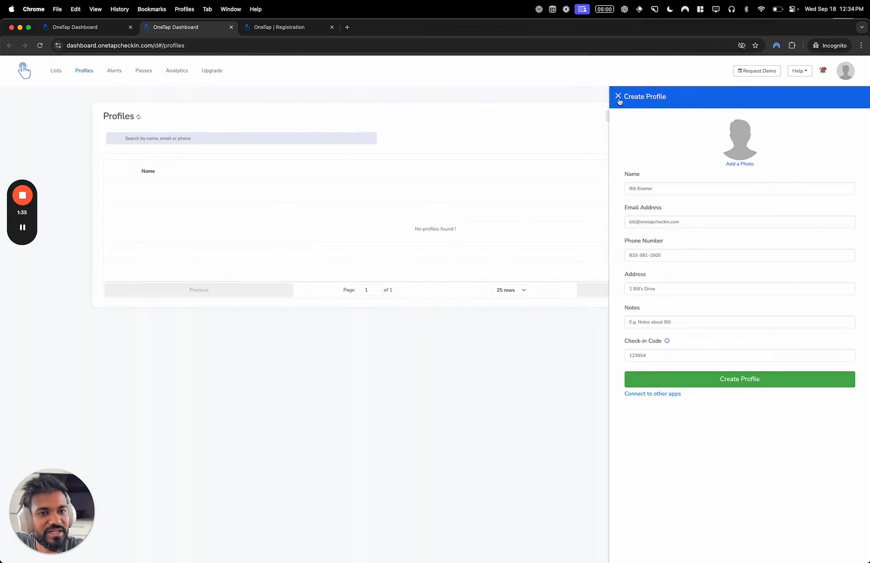
click(618, 98)
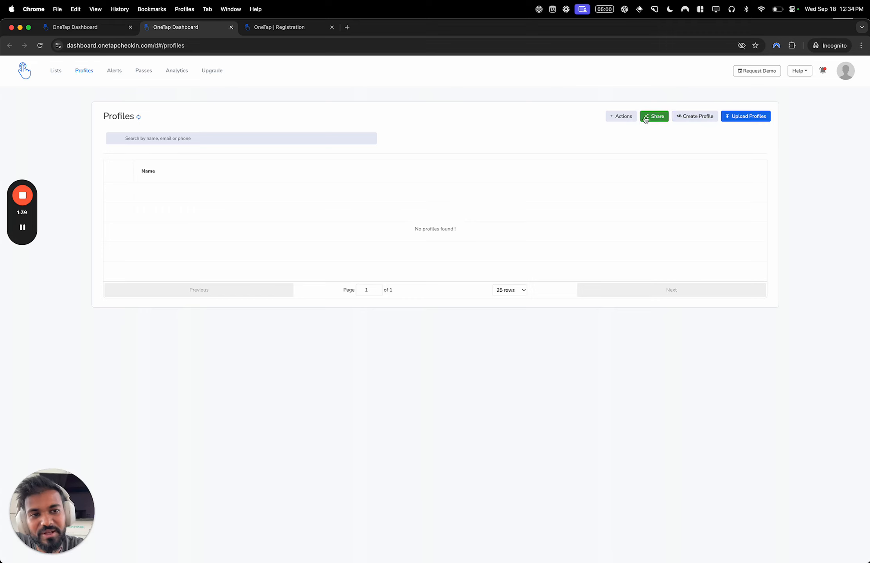
- Go from Lists back to Profiles and open the Share Registration Link dialog
click(62, 71)
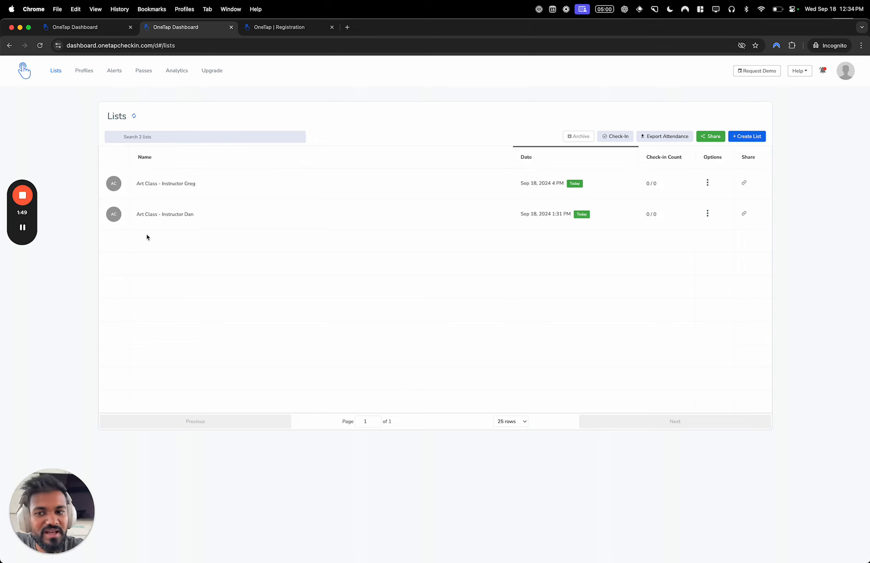
click(83, 71)
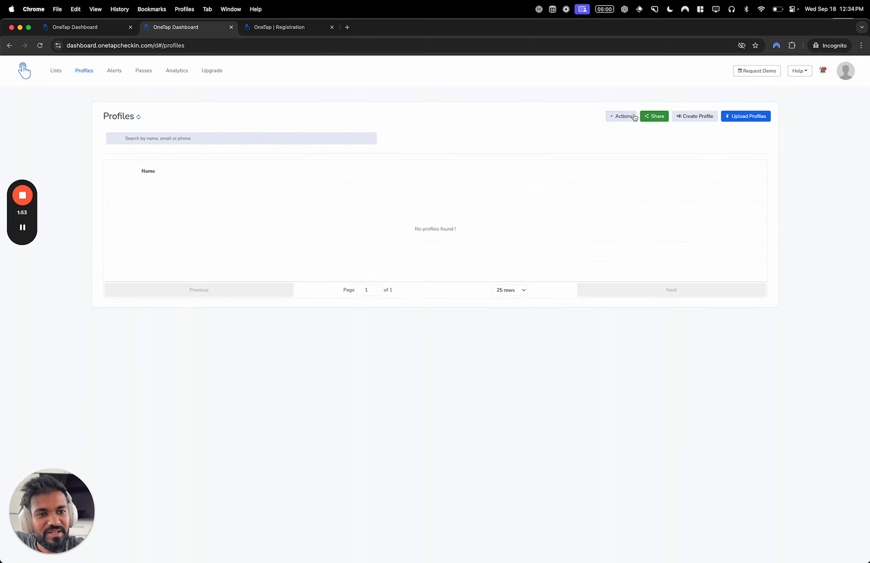
click(622, 116)
click(697, 118)
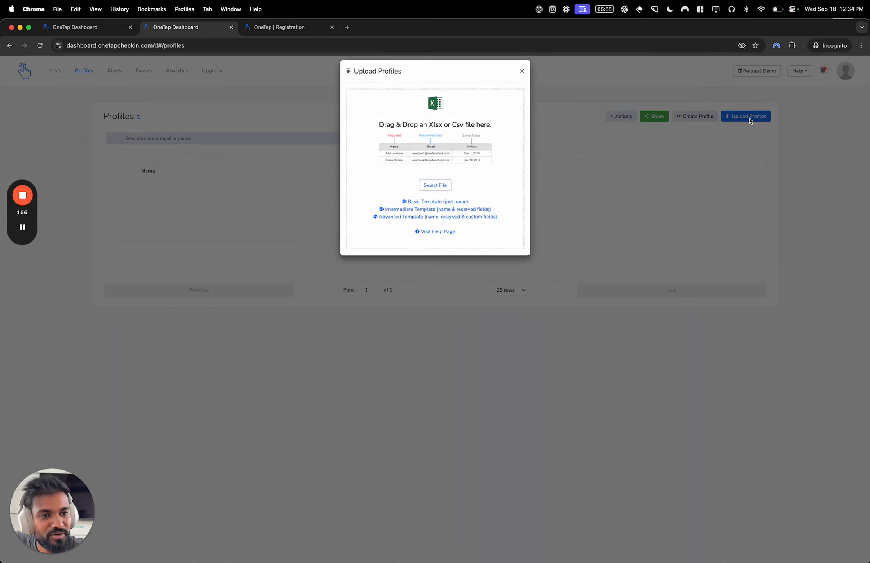
click(703, 125)
click(658, 117)
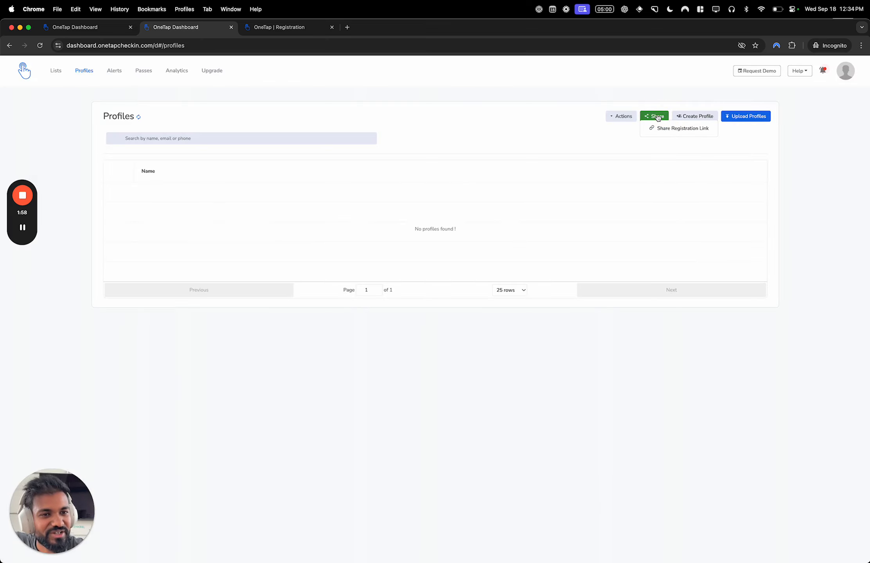
click(664, 128)
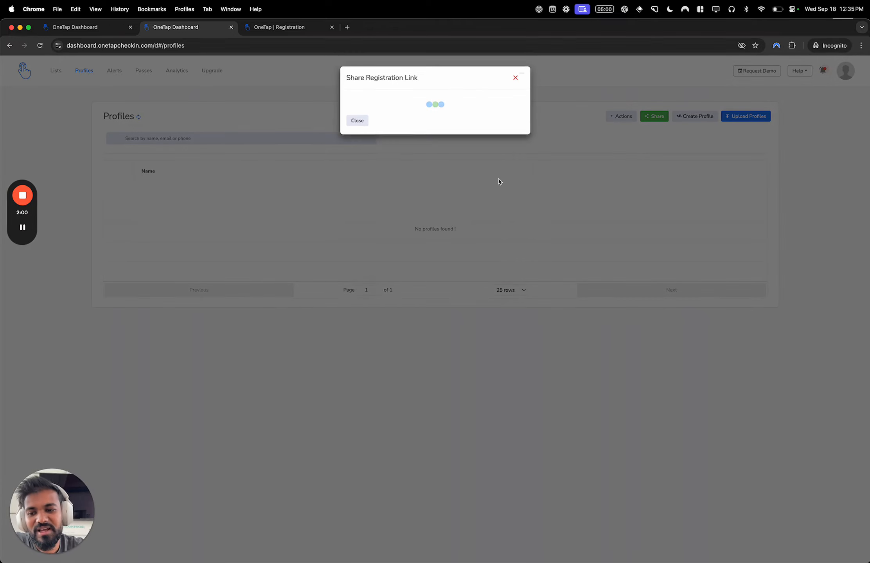
- Open the registration URL from the Share Registration Link dialog in a new tab
scroll(425, 197, up, 3)
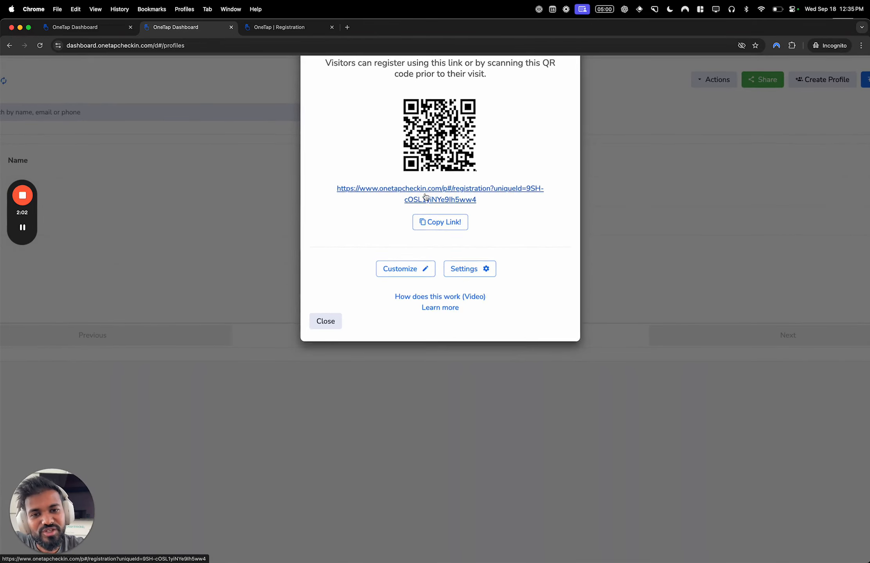
scroll(425, 197, down, 3)
scroll(447, 142, up, 5)
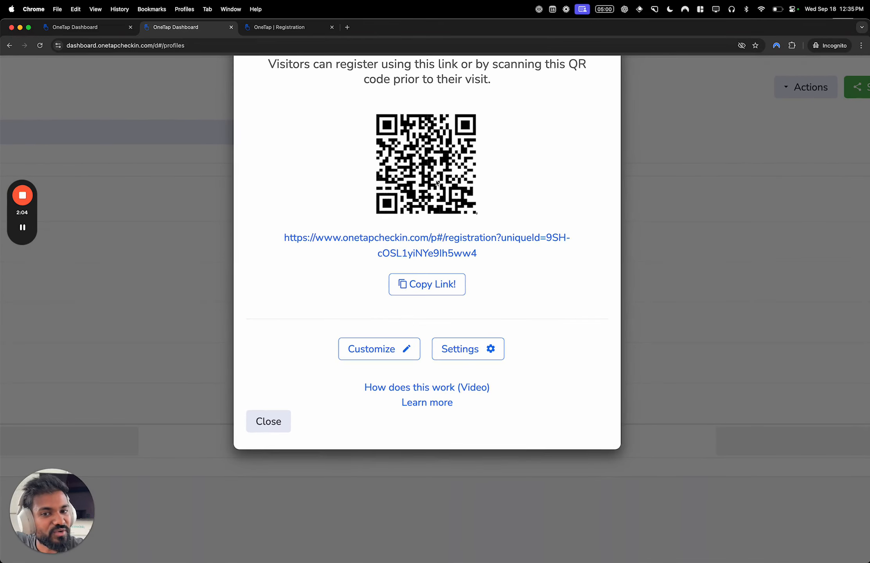
scroll(433, 251, down, 2)
scroll(433, 251, down, 2)
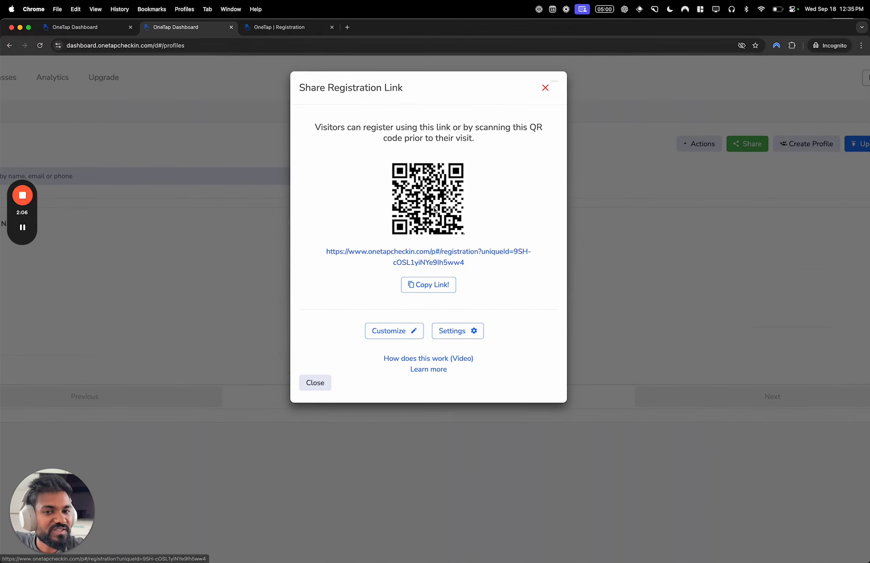
scroll(435, 210, up, 3)
scroll(435, 210, down, 3)
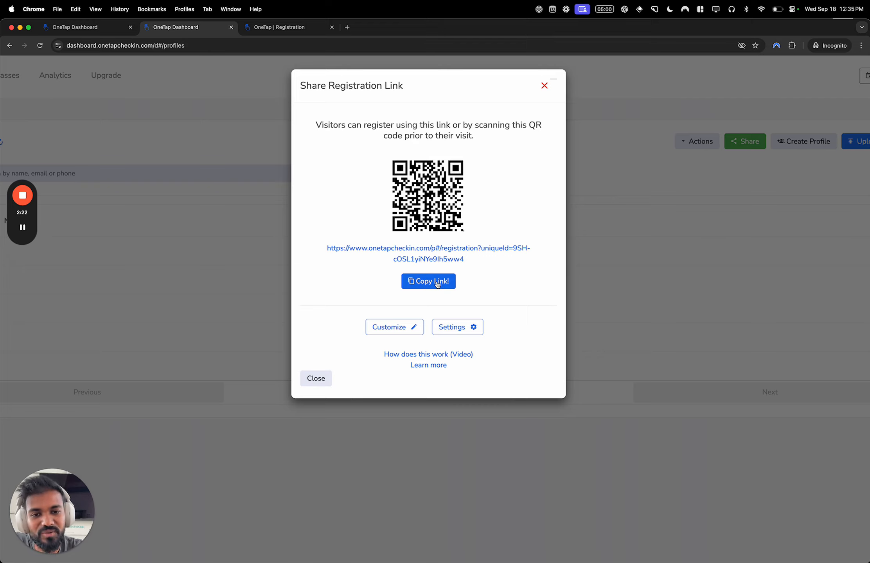
click(437, 251)
- Move the Registration form into its own window on the right half, beside a narrowed dashboard window
click(376, 32)
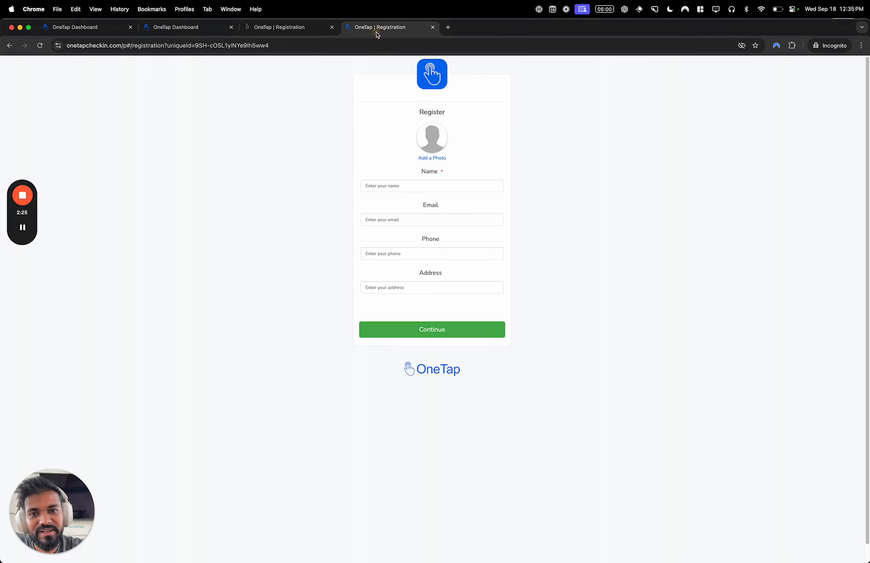
click(434, 27)
drag(307, 28, 321, 92)
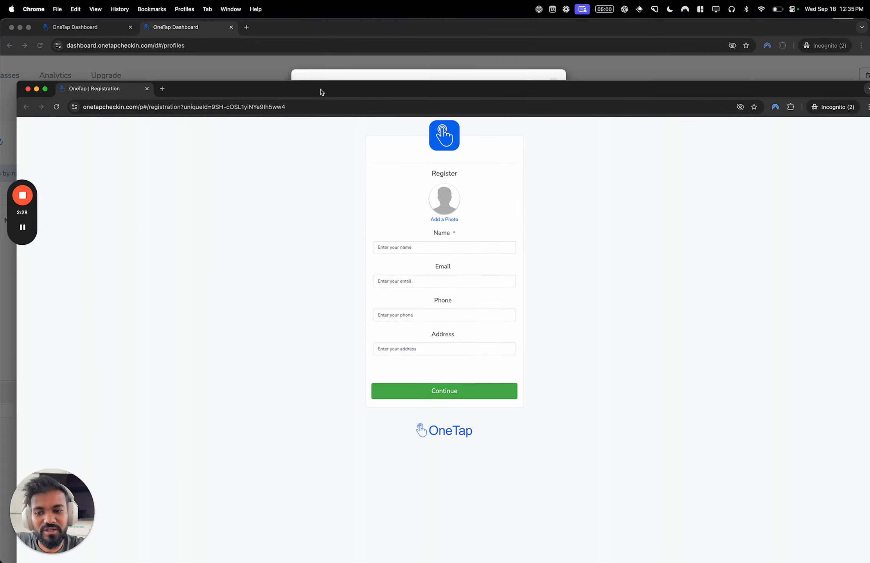
key(ctrl+alt+Right)
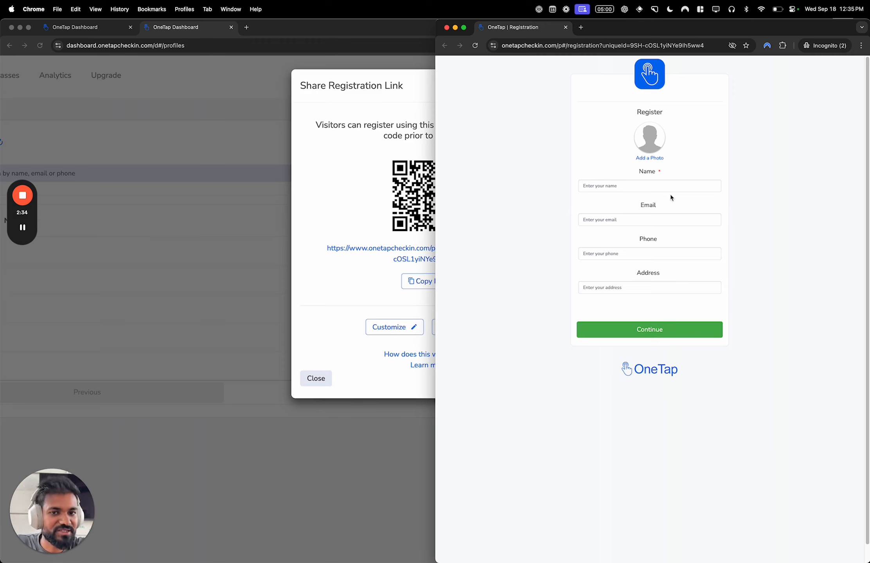
click(161, 225)
key(super+0)
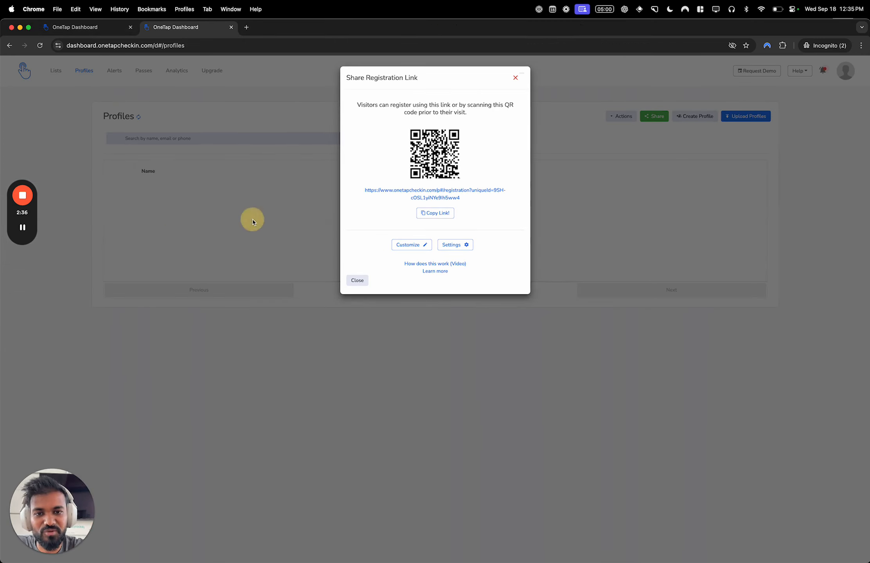
drag(869, 151, 622, 175)
click(724, 174)
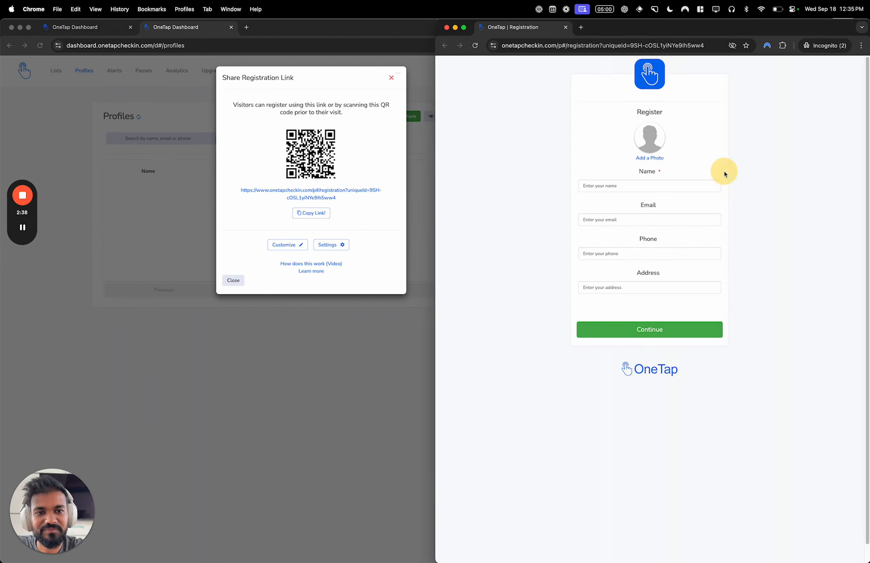
click(619, 189)
- Disable the registration link, save, and reload the public form to see the effect
click(333, 247)
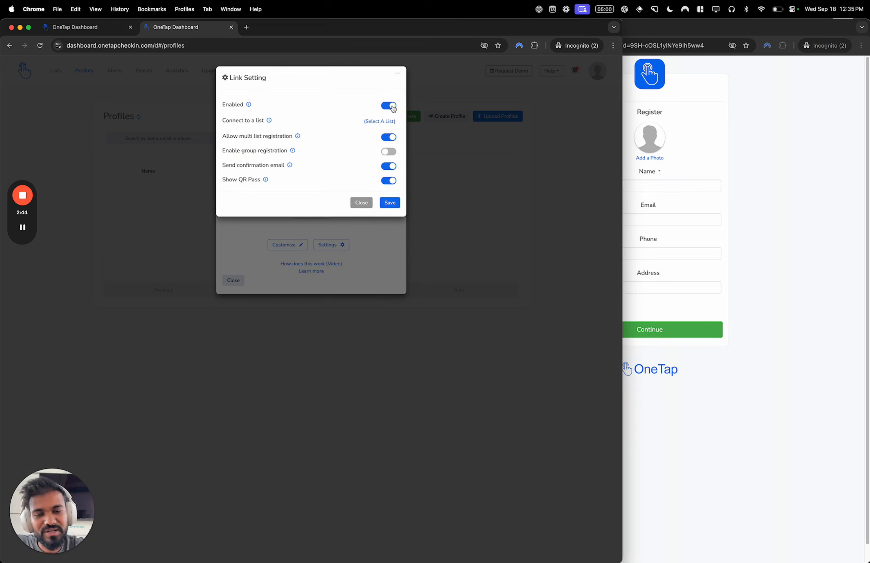
click(392, 107)
click(391, 202)
click(735, 190)
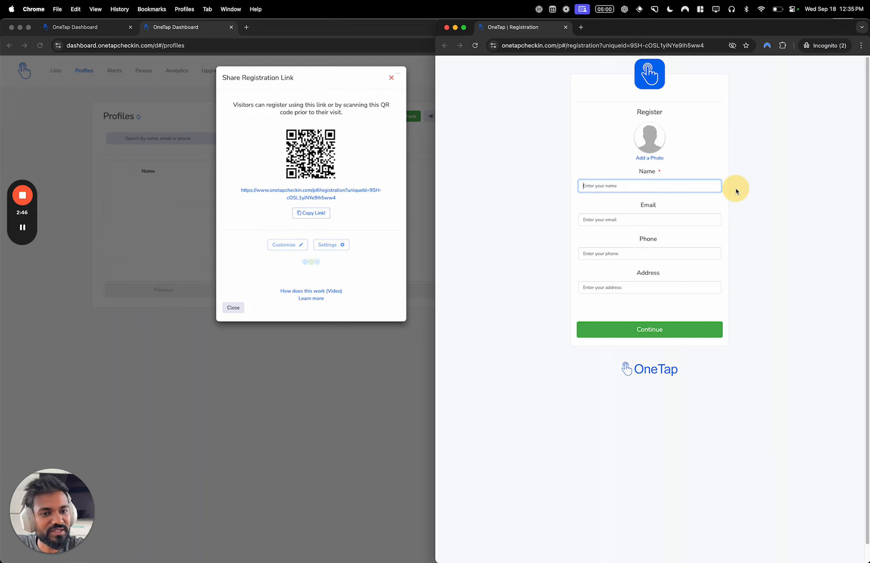
key(super+r)
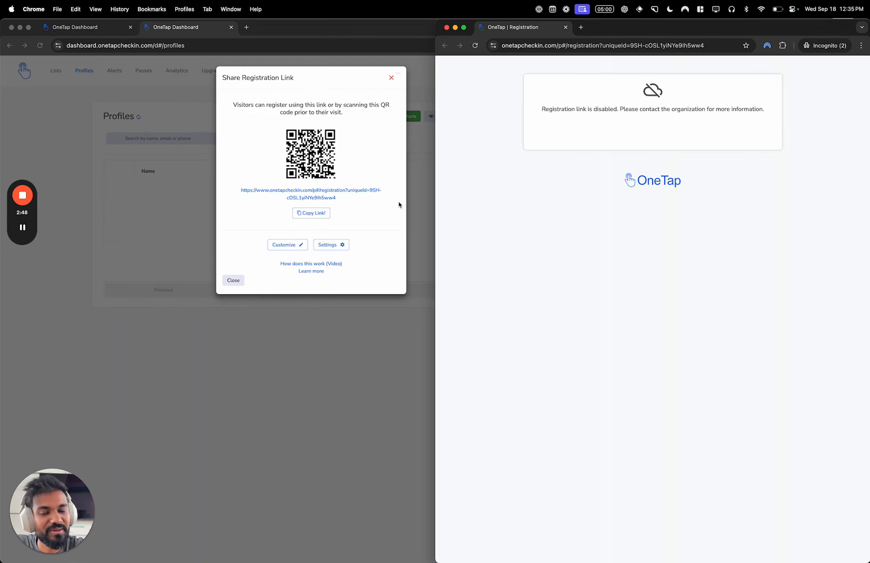
- Re-enable the registration link, save, and reload the form to confirm it works
click(393, 207)
click(342, 245)
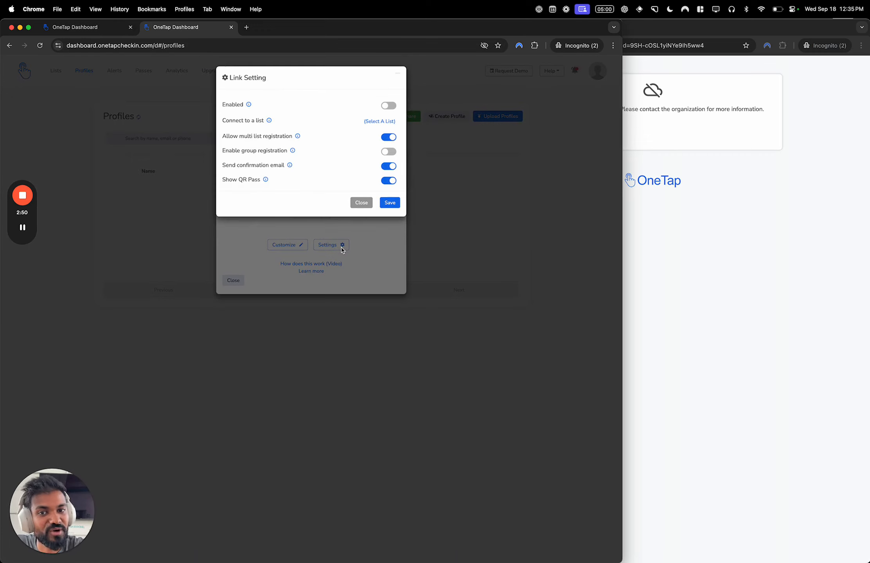
click(390, 105)
click(391, 202)
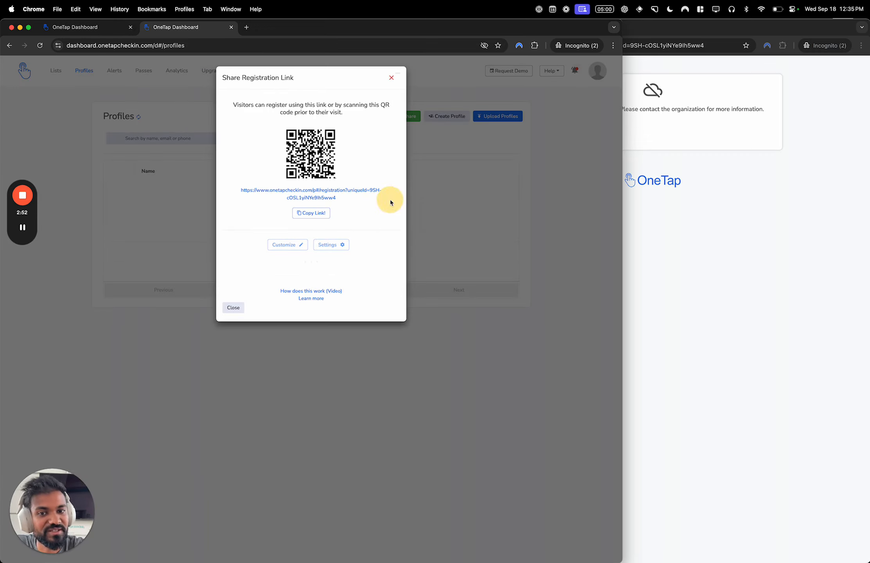
click(687, 214)
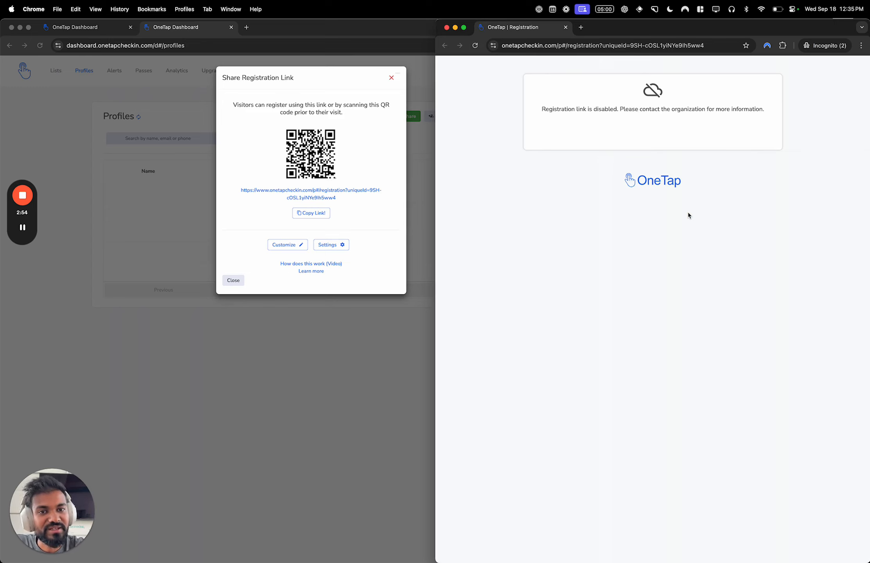
key(super+r)
- After entering 'Jo' in Name, turn off multi-list registration, save, and reload the form
click(643, 188)
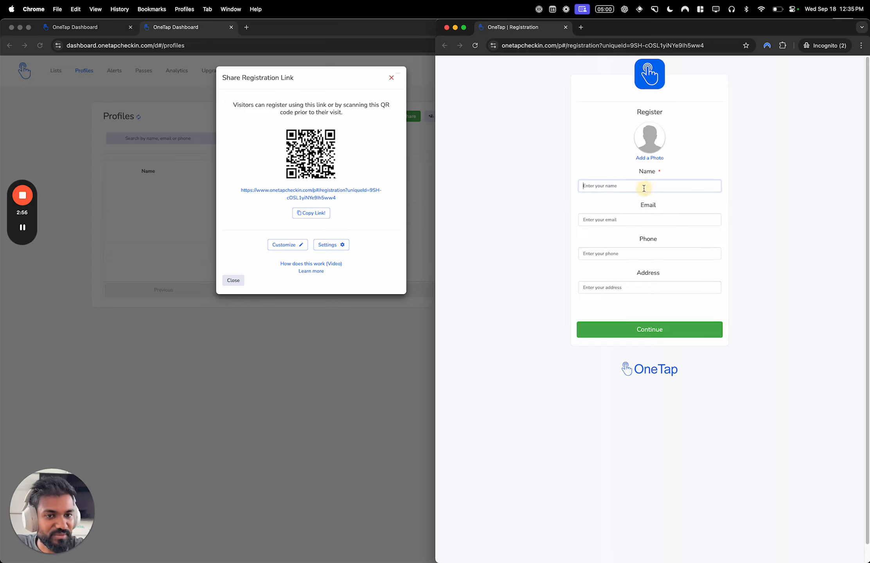
text(Jo)
click(341, 244)
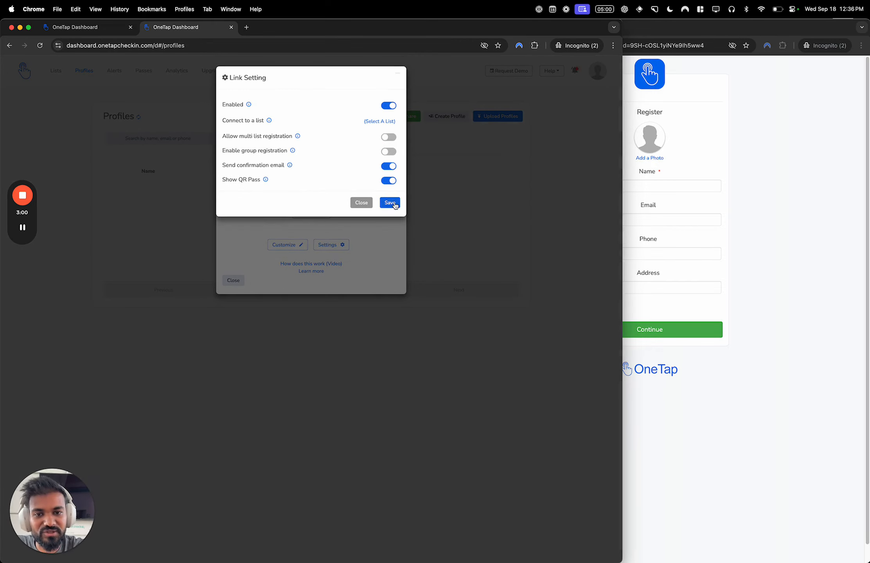
click(390, 202)
click(759, 229)
key(super+r)
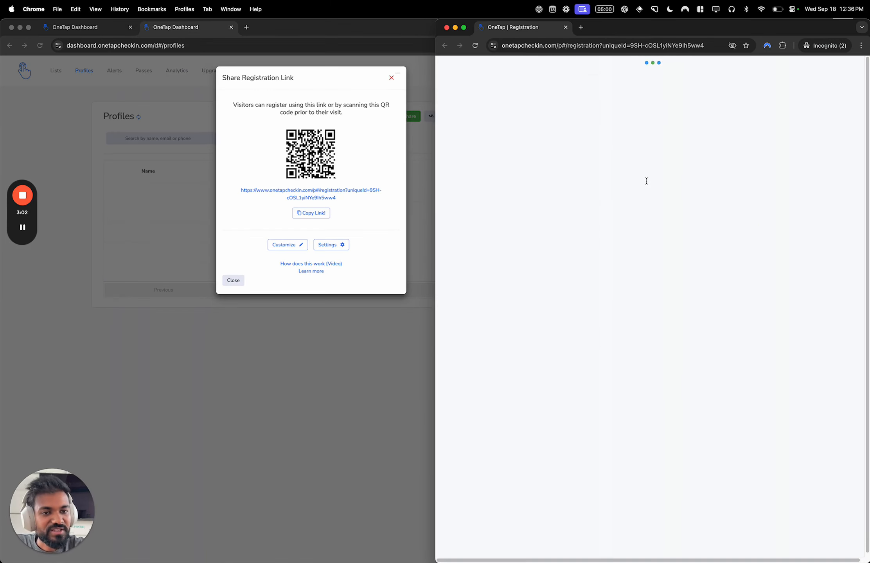
- Submit a test registration with a name and review the Confirmation page
click(646, 183)
text(John A)
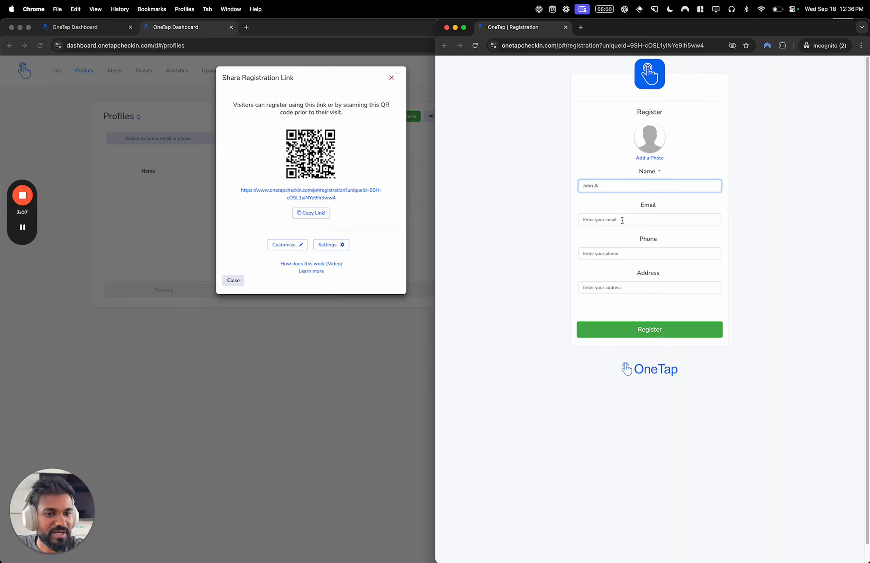
click(625, 330)
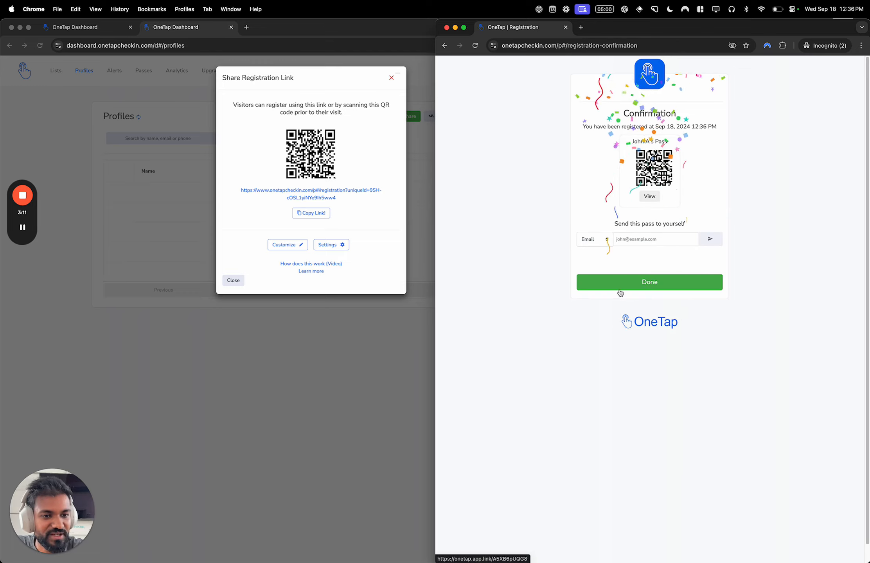
scroll(695, 119, up, 5)
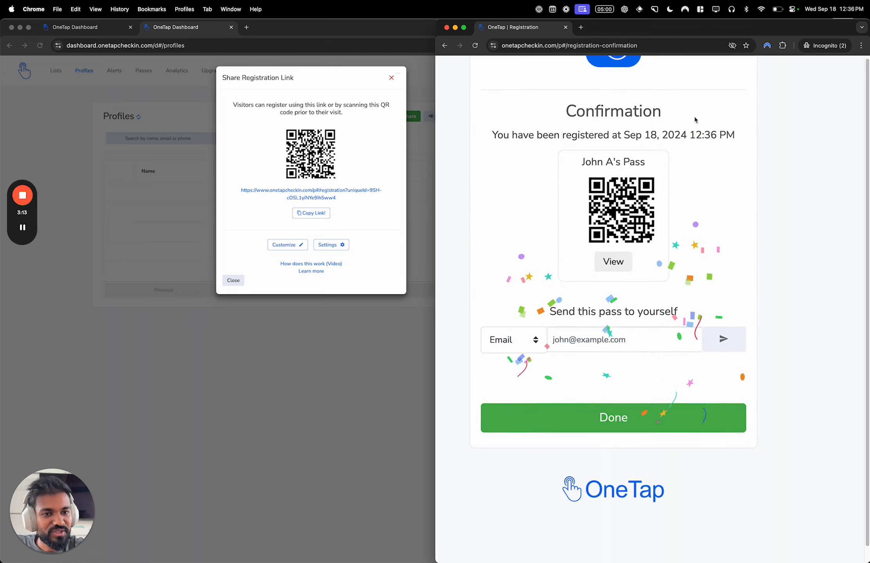
scroll(695, 119, up, 2)
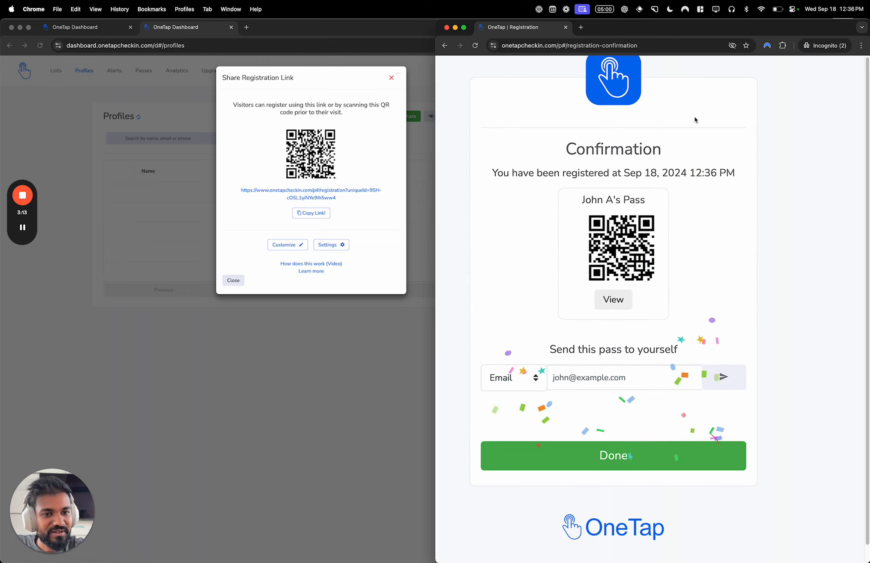
double_click(612, 154)
scroll(622, 174, down, 1)
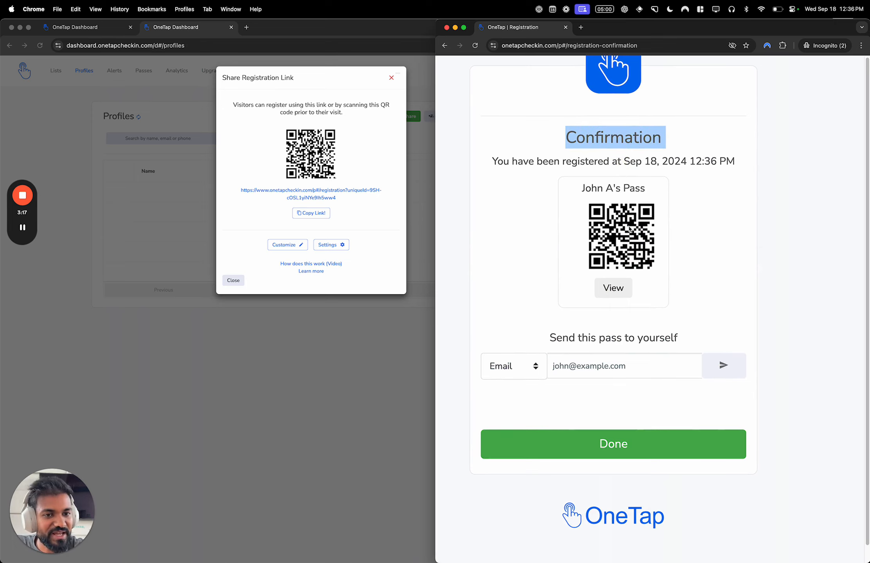
scroll(630, 231, up, 3)
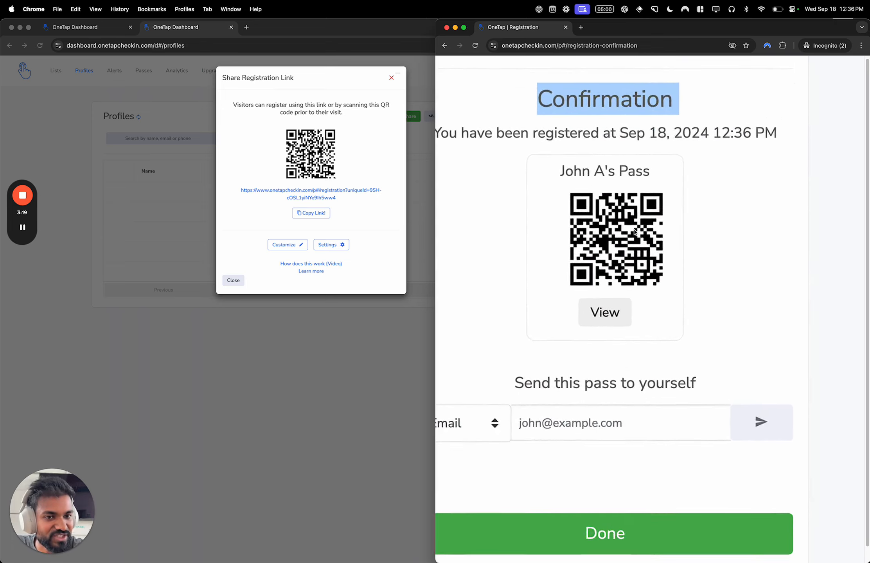
scroll(634, 231, down, 3)
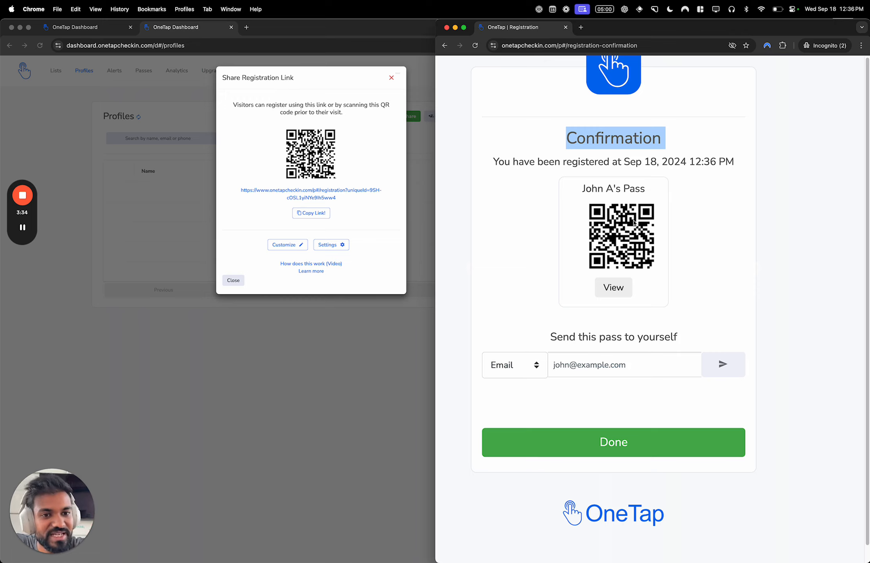
- View the visitor's pass in a new tab, close it, and finish with Done
click(613, 287)
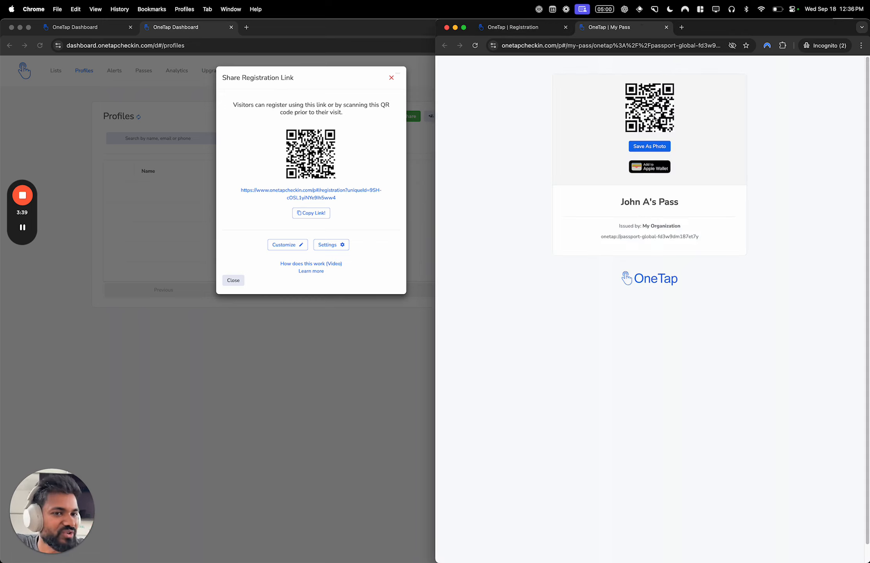
scroll(654, 115, up, 3)
click(666, 27)
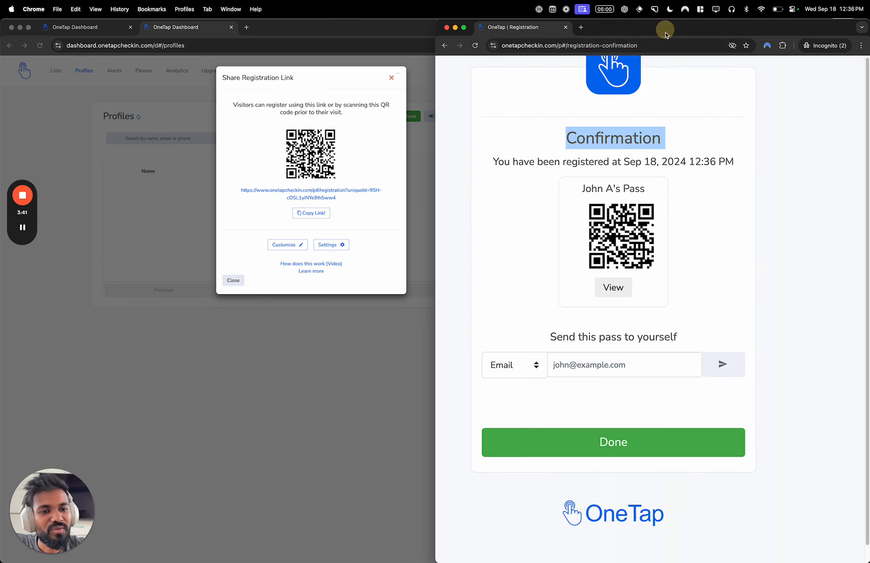
click(592, 367)
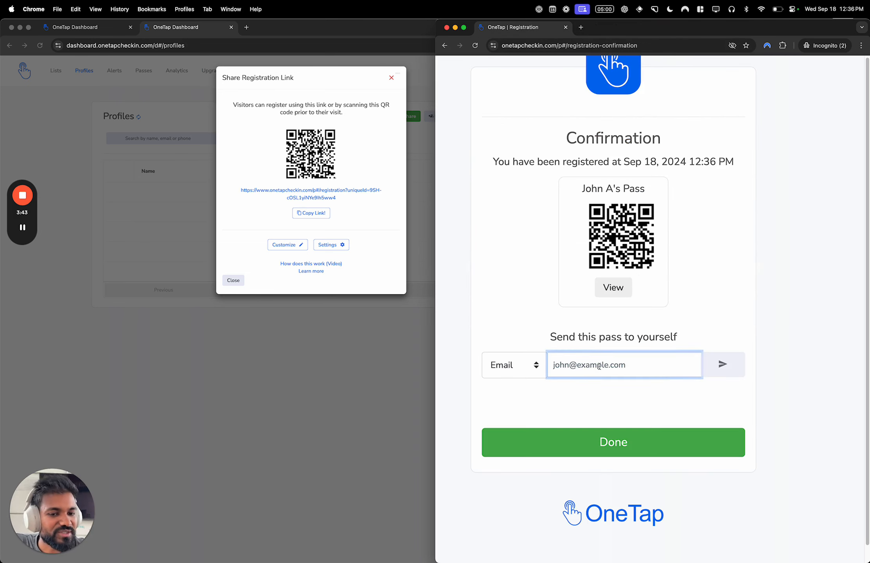
click(613, 442)
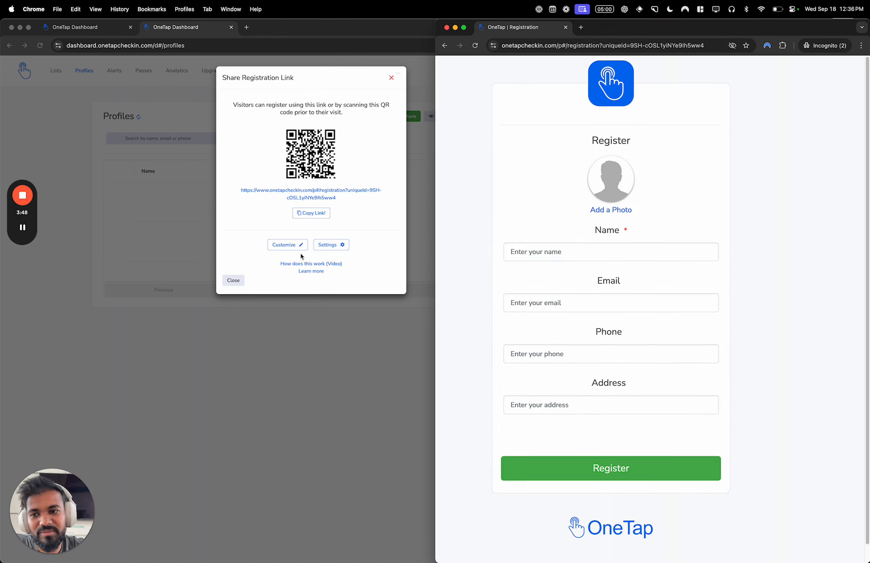
click(22, 228)
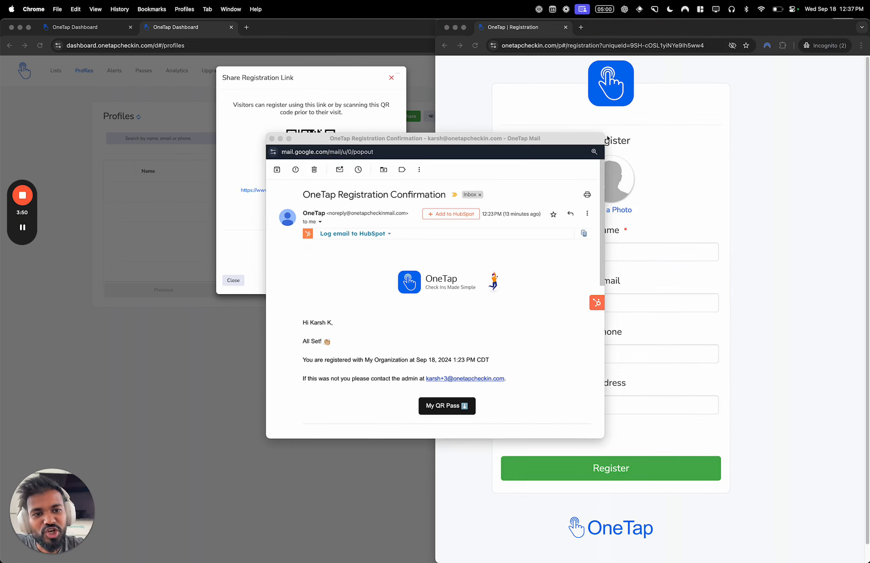
drag(604, 134, 705, 29)
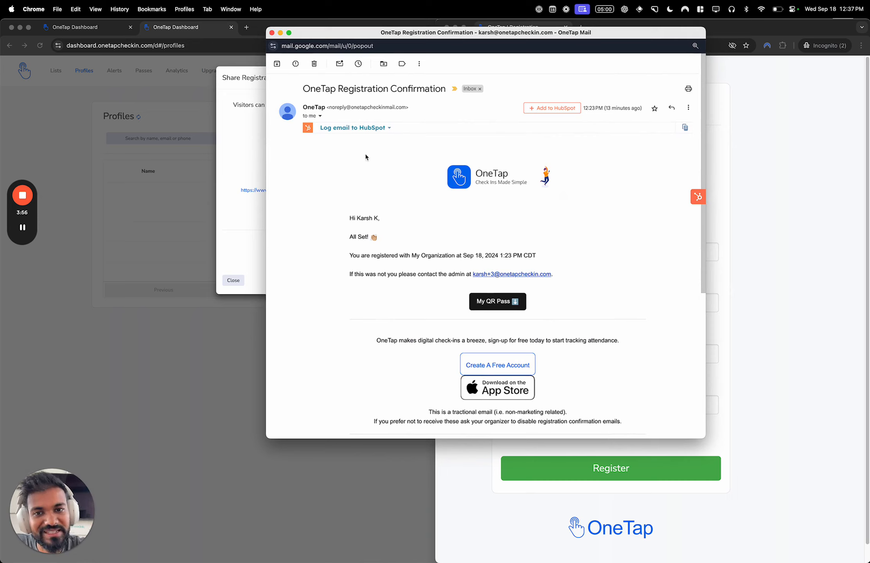
drag(303, 91, 446, 89)
drag(347, 219, 394, 235)
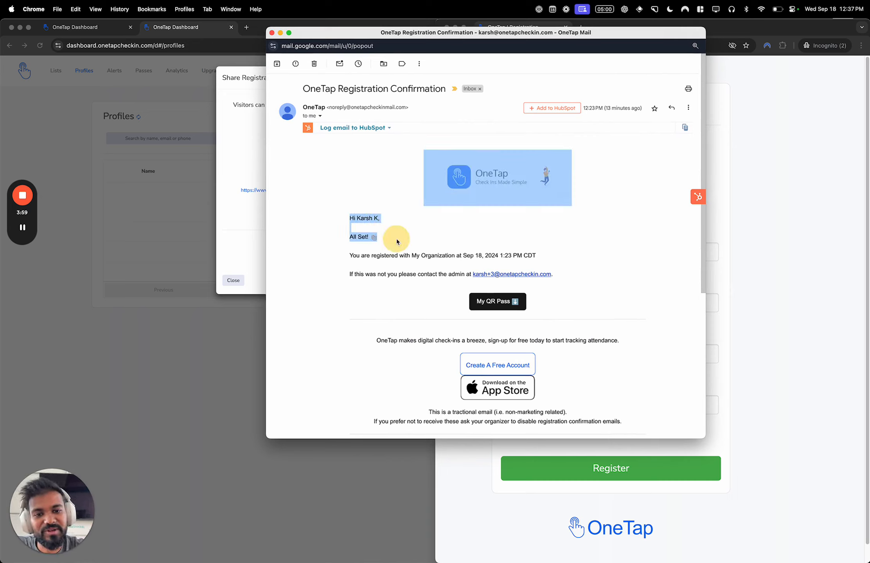
click(420, 252)
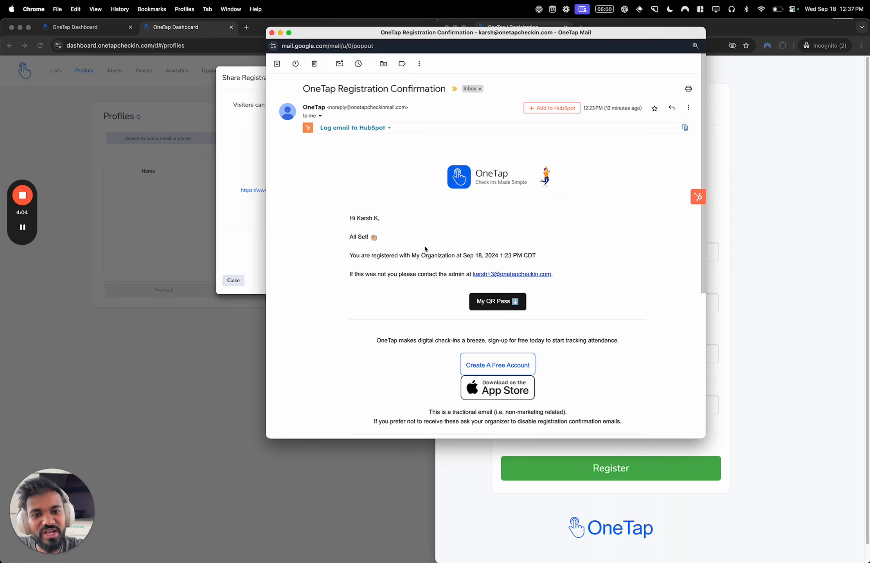
drag(352, 237, 541, 258)
click(392, 252)
click(544, 264)
drag(566, 275, 477, 304)
scroll(495, 306, down, 3)
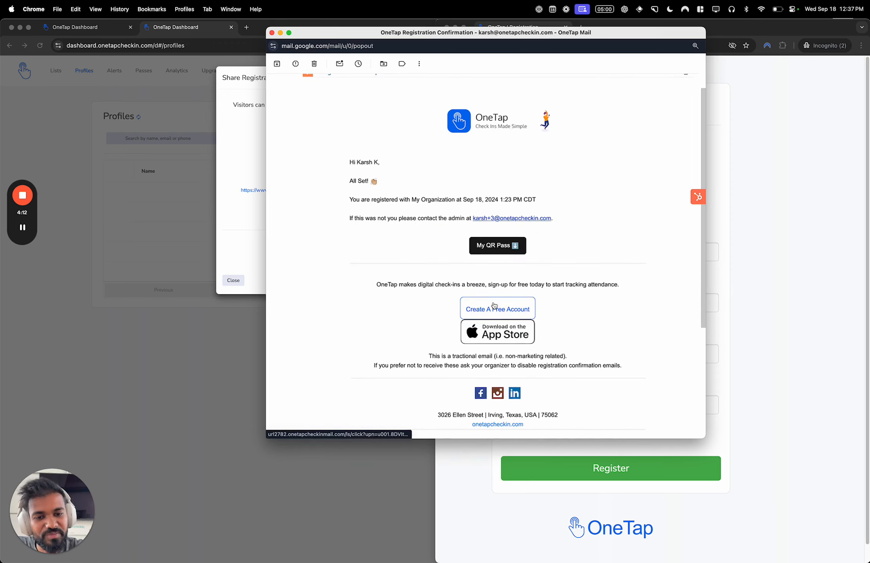
scroll(494, 303, up, 3)
click(406, 245)
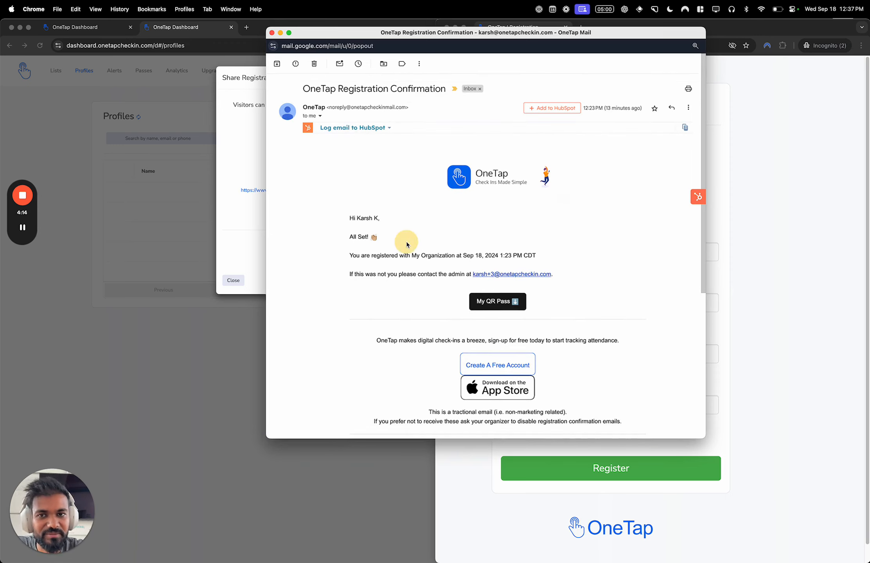
key(super+w)
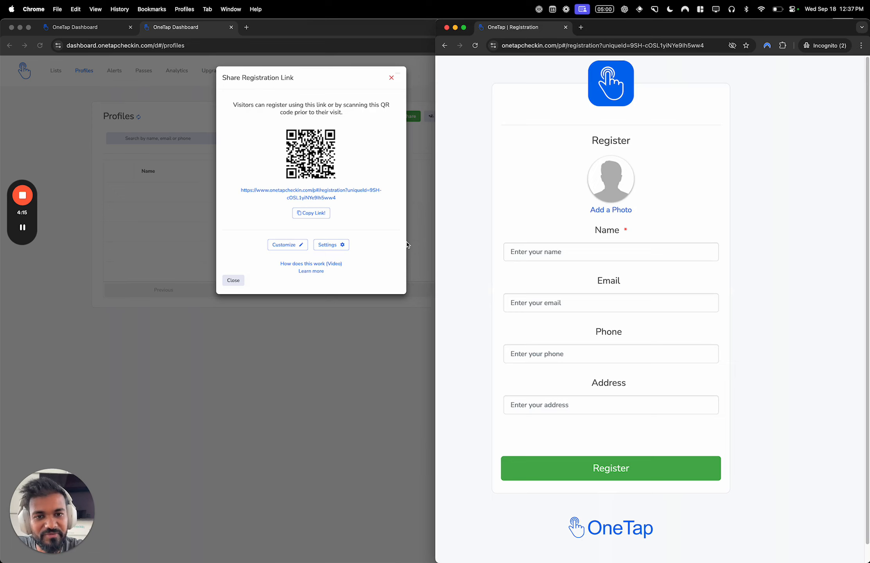
- Close the Share Registration Link dialog and open the new test visitor's profile from Profiles
click(493, 217)
scroll(494, 217, down, 5)
click(424, 191)
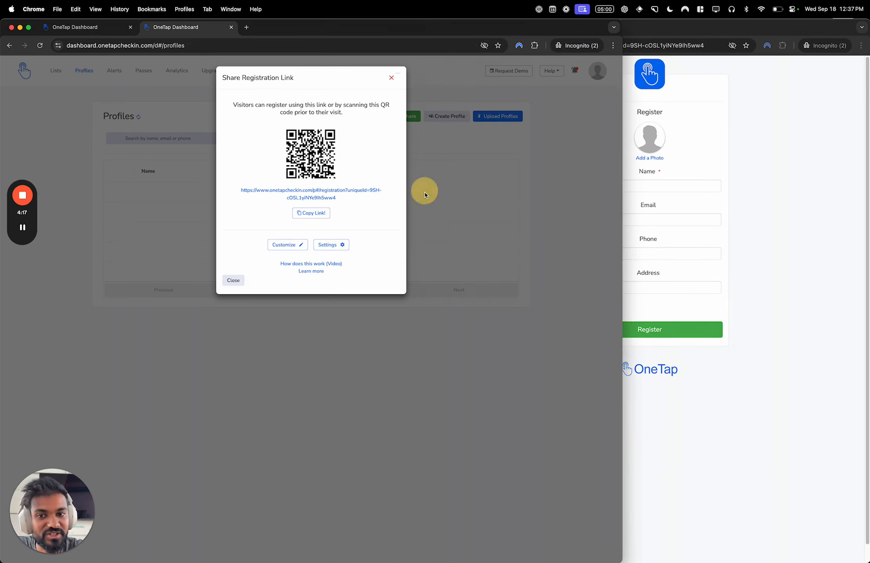
click(391, 77)
click(140, 118)
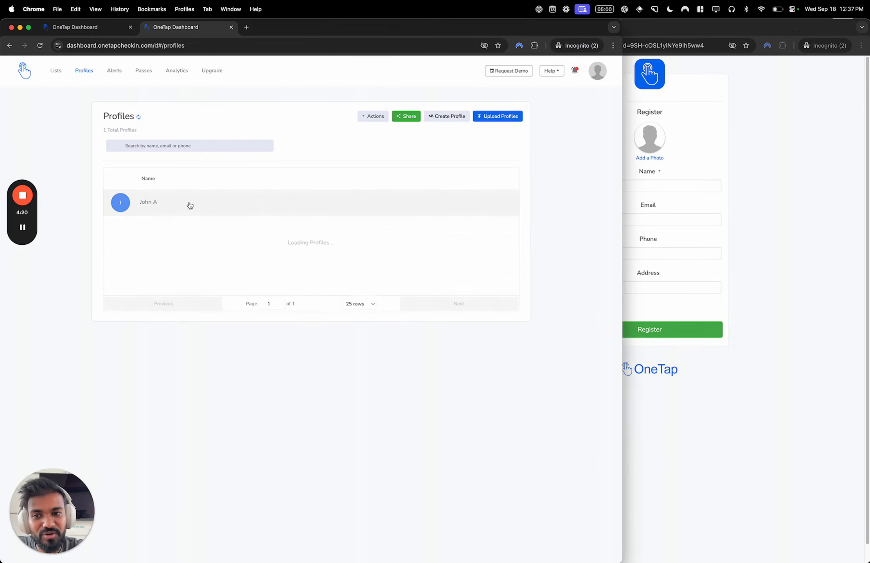
click(169, 208)
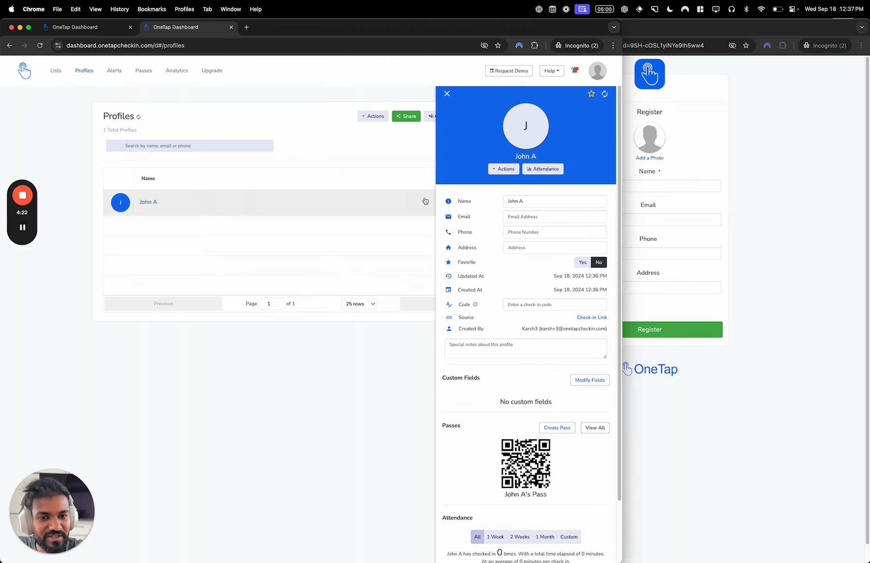
scroll(494, 213, down, 3)
scroll(493, 212, up, 3)
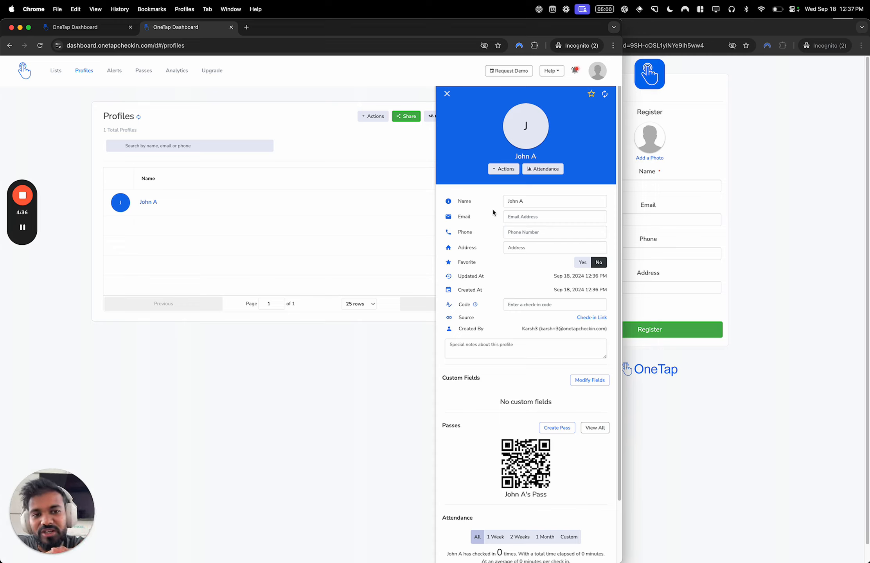
- Type the existing visitor's name on the Register form, then view their Attendance activity on the dashboard
click(683, 215)
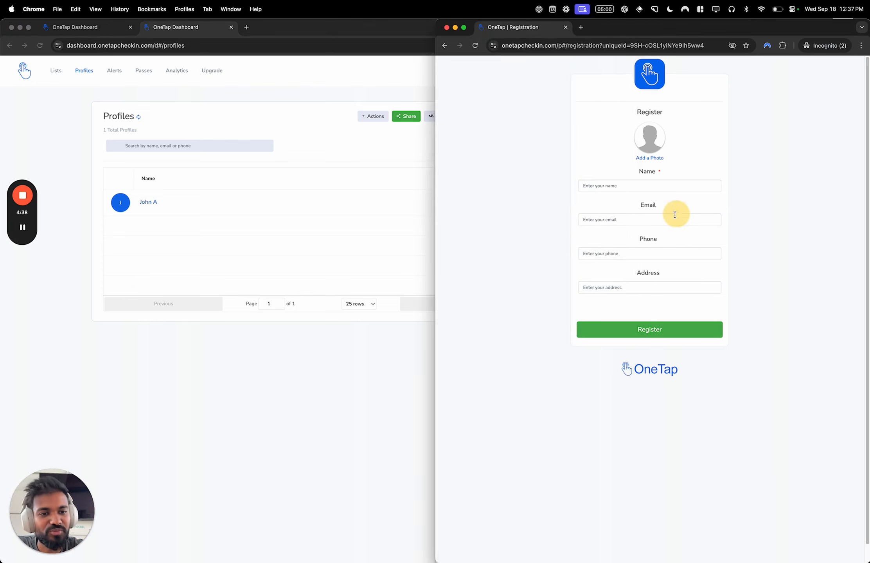
click(404, 242)
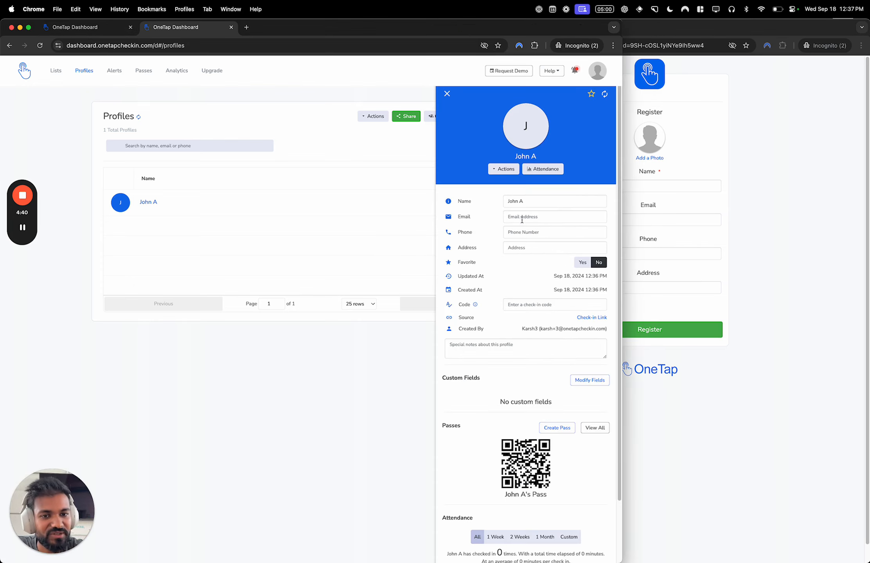
click(671, 211)
click(649, 188)
text(Jo)
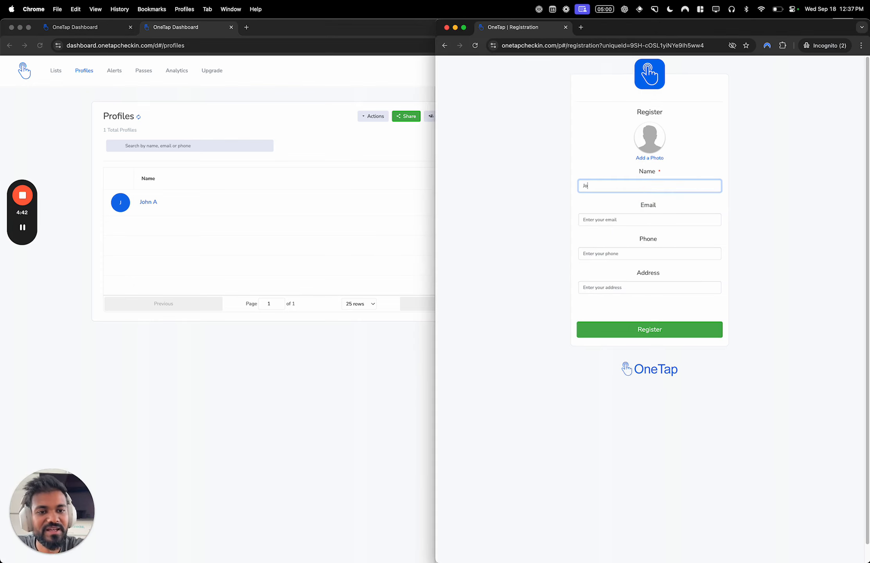
text(hn A)
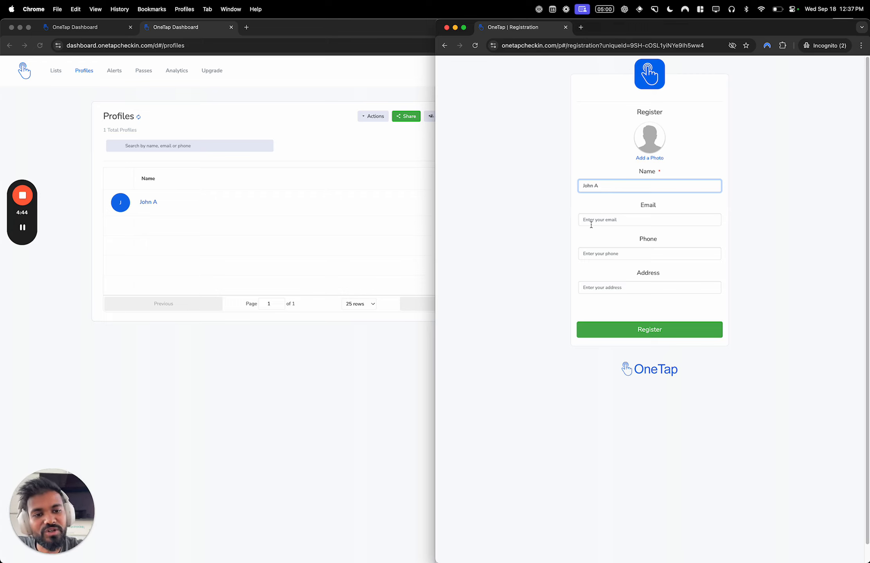
click(587, 223)
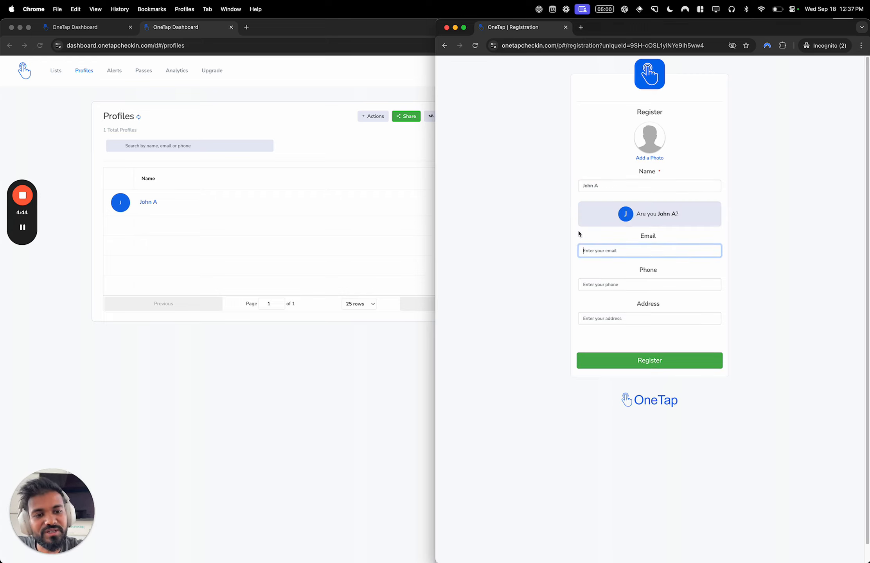
click(608, 186)
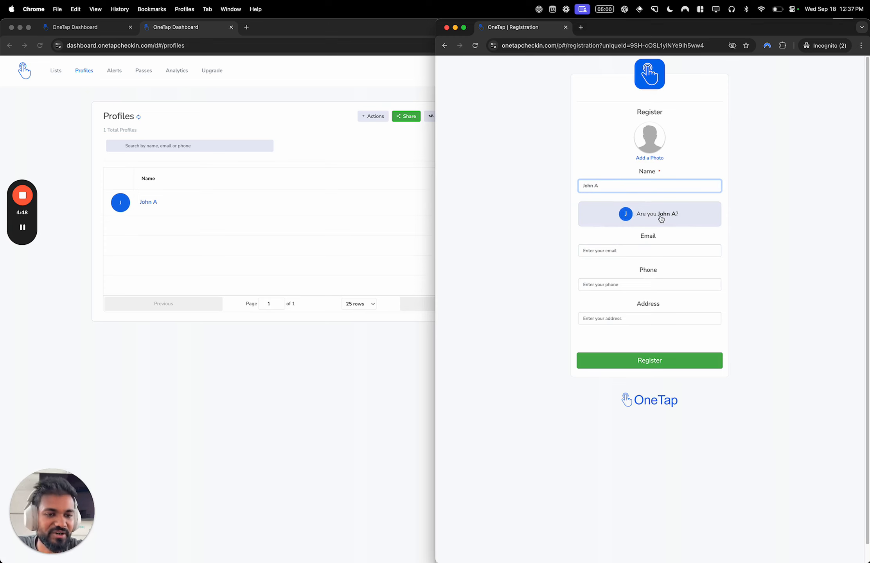
click(414, 254)
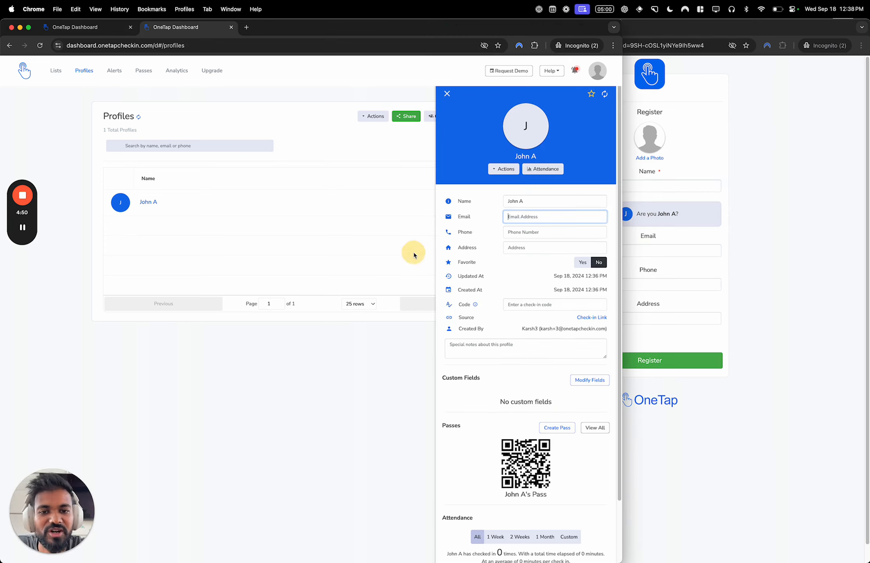
click(533, 171)
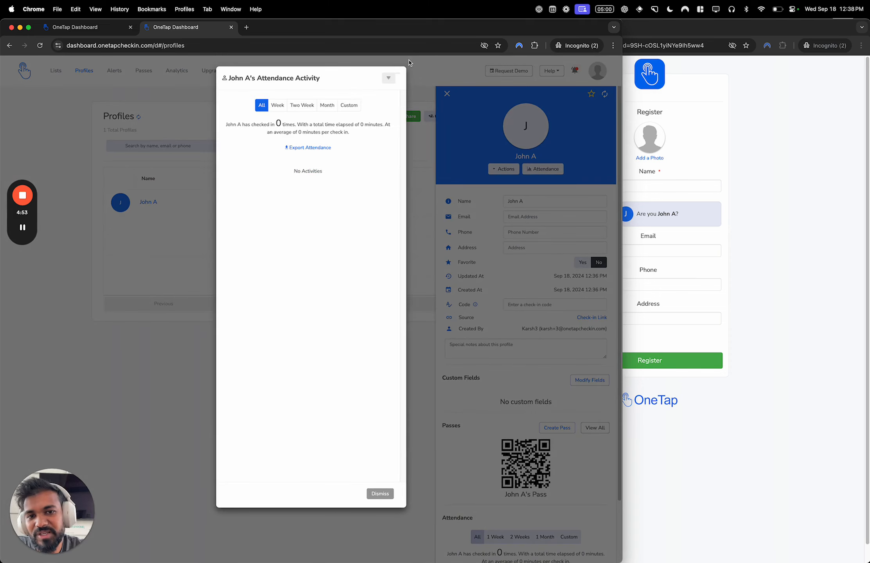
- Dismiss the Attendance Activity window, close the profile panel, and reopen the visitor's profile
click(428, 96)
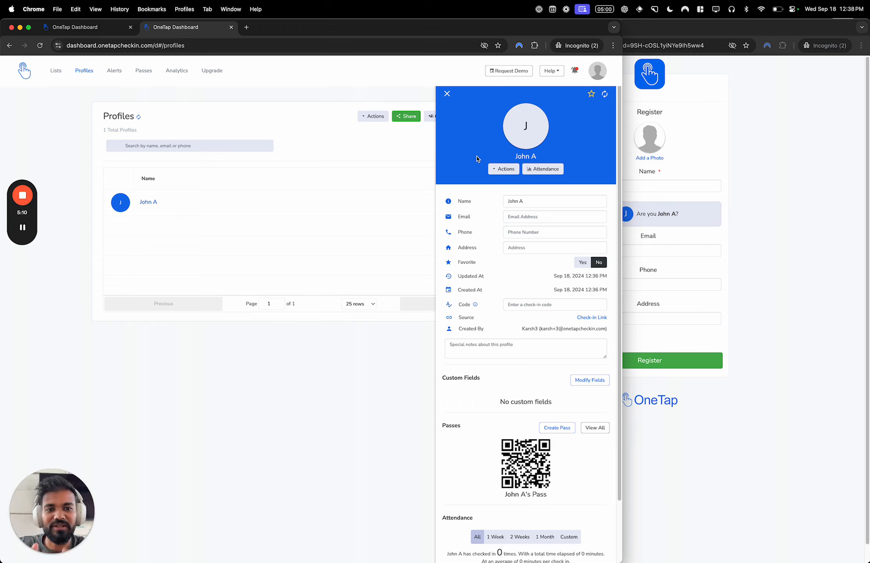
click(447, 95)
click(148, 202)
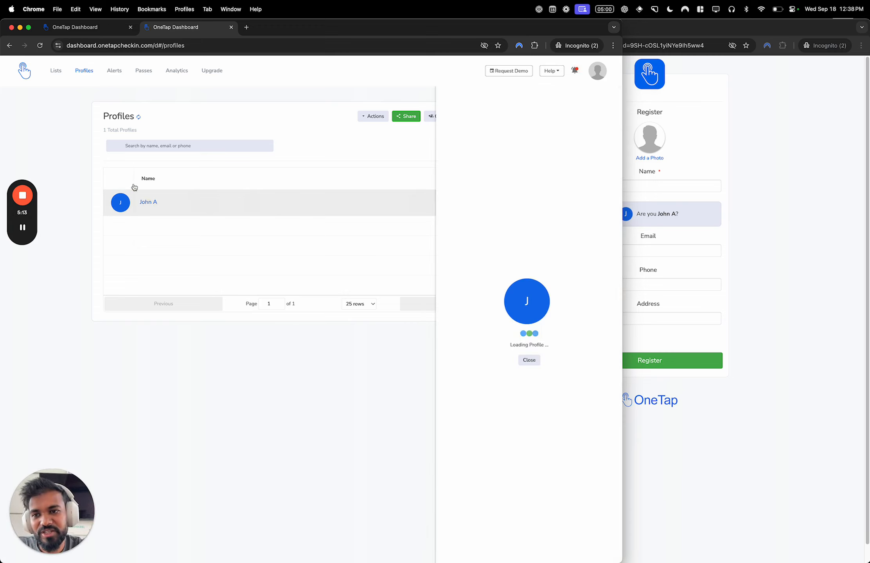
- Create list 'Open Art Class (Community Event)' with an art-community description, dated Sep 18, 2024, 2 PM
click(58, 72)
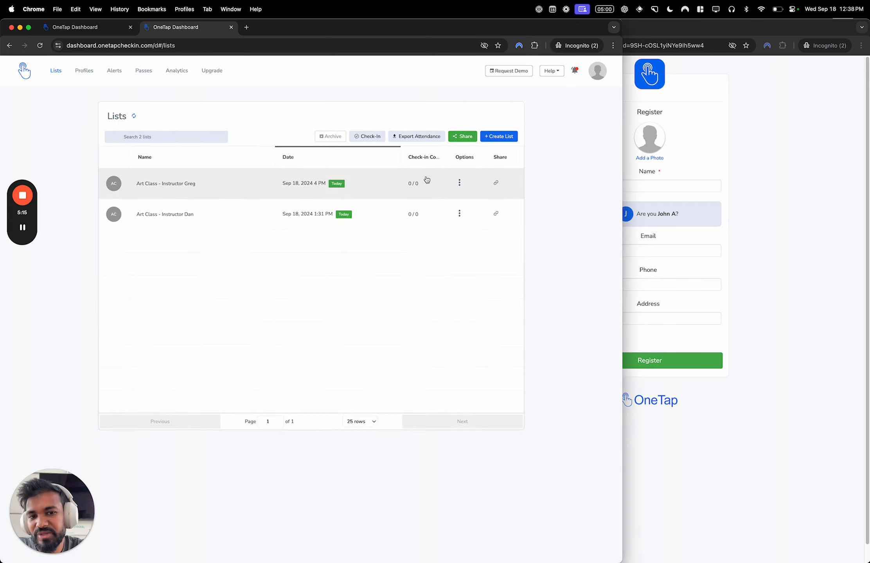
click(505, 136)
click(337, 129)
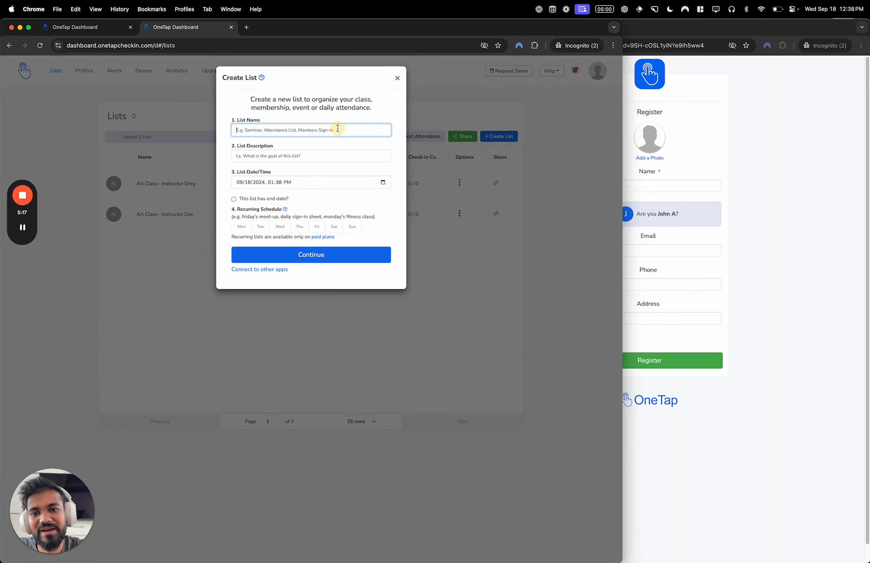
text(Open Art Class (Community Event)
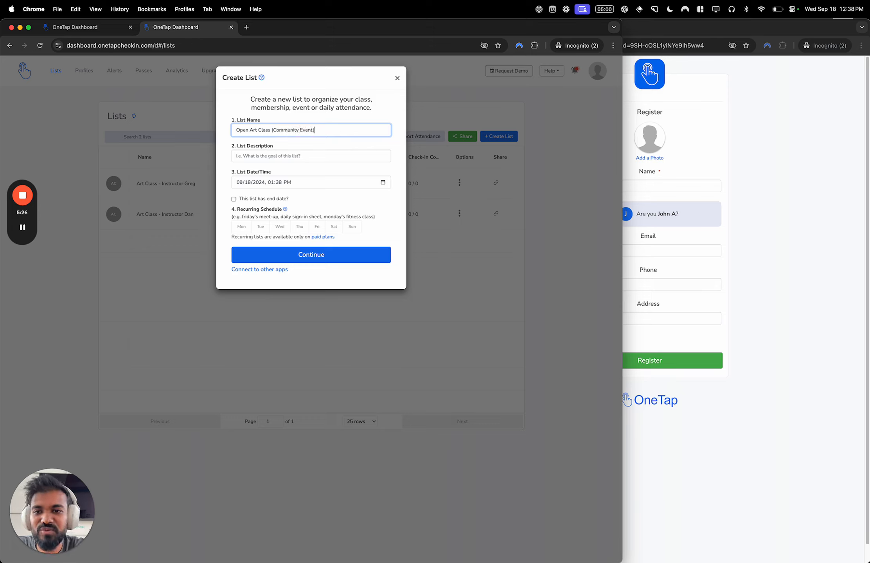
key(Tab)
text(al)
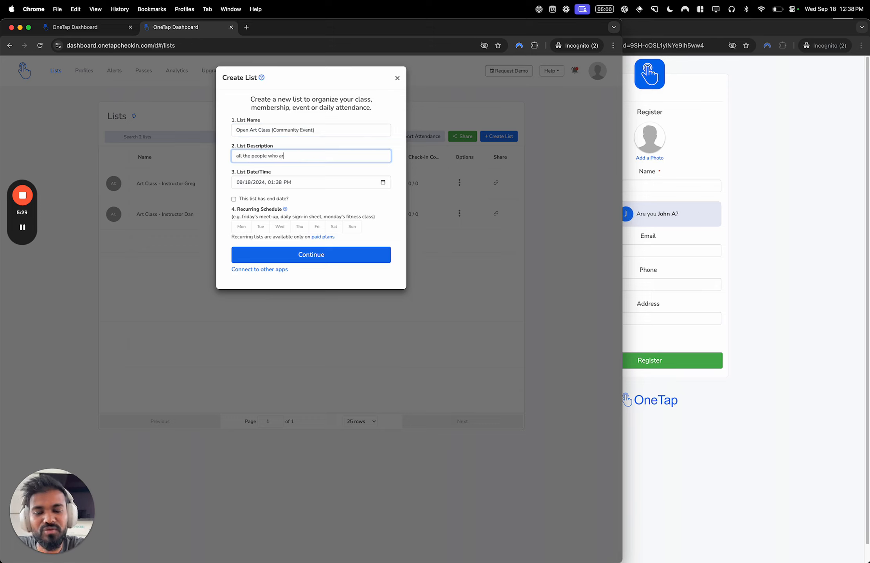
text(l the people who are intr)
text(te)
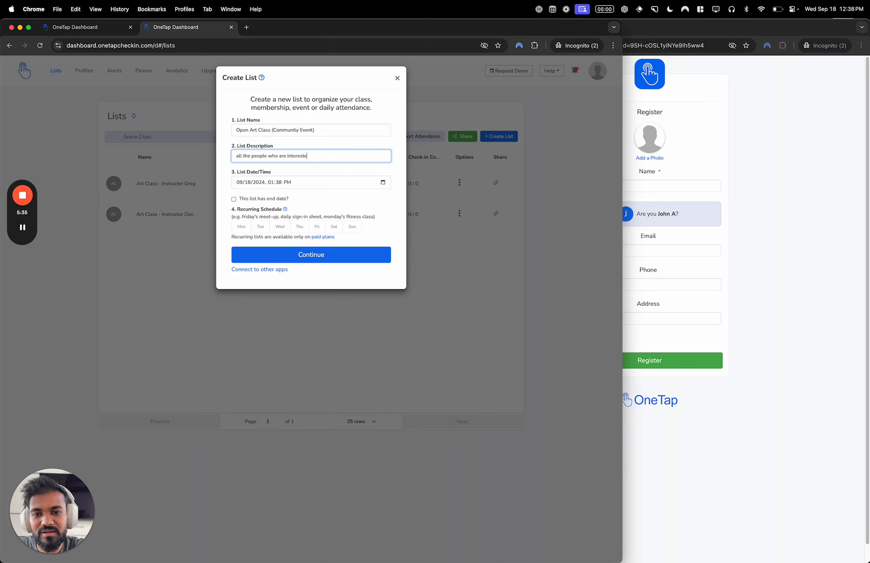
text(start in my community)
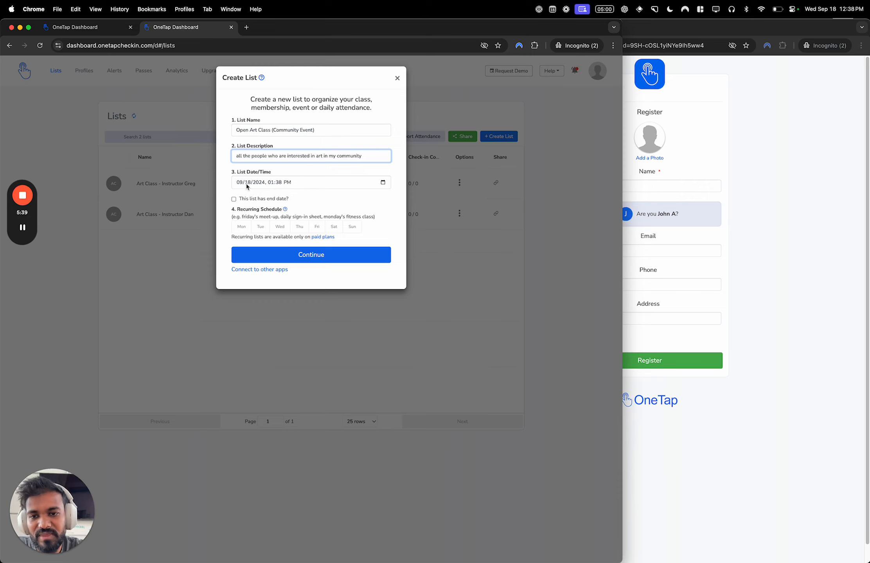
click(247, 183)
click(271, 182)
text(2)
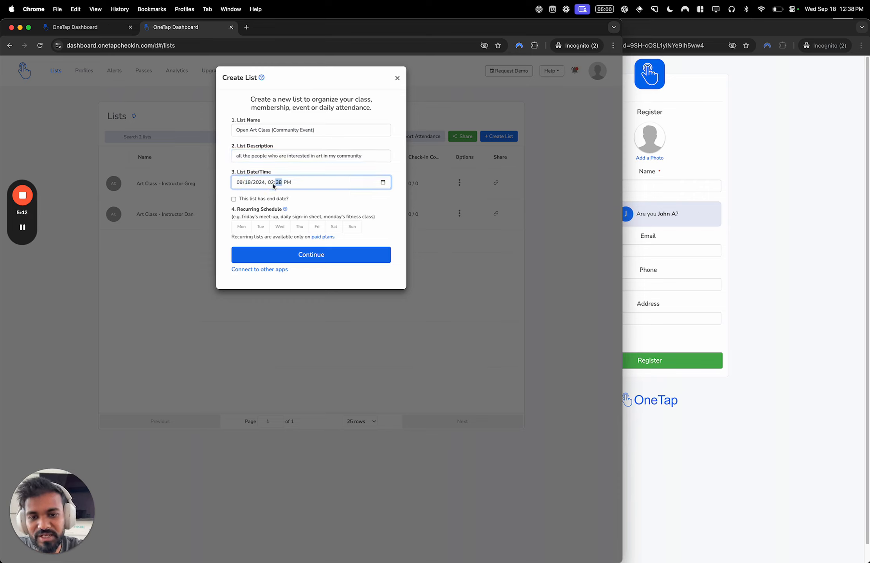
click(314, 259)
click(333, 192)
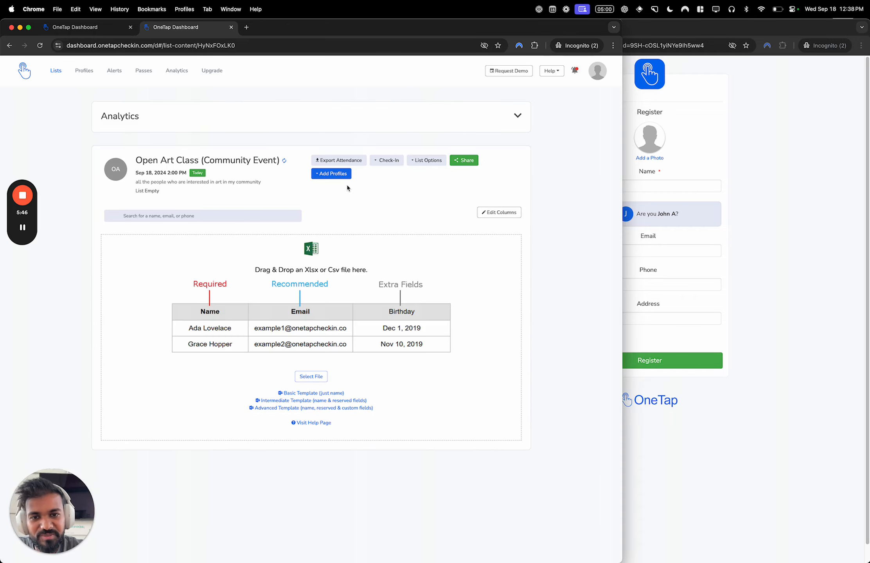
- Get the new list's registration link, check existing profiles in the other tab, then close the panel
click(465, 160)
click(481, 183)
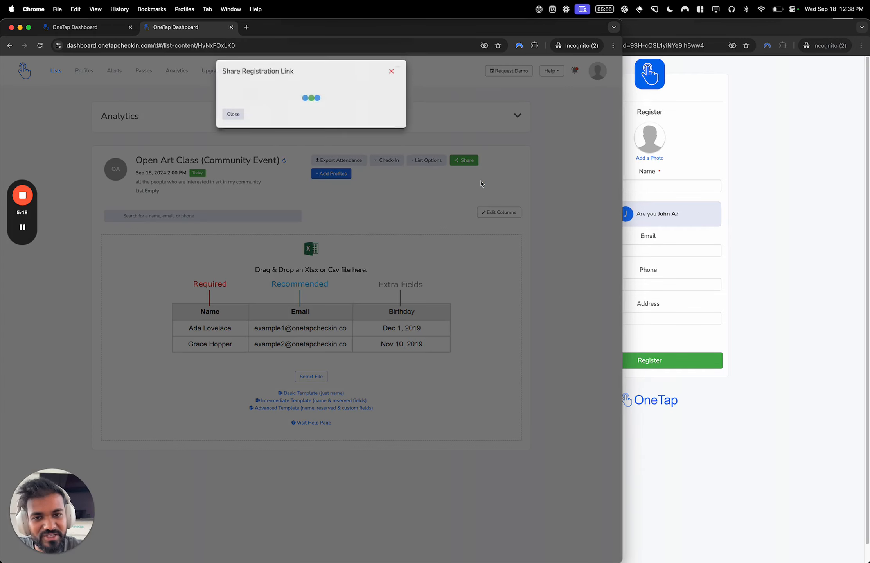
click(103, 34)
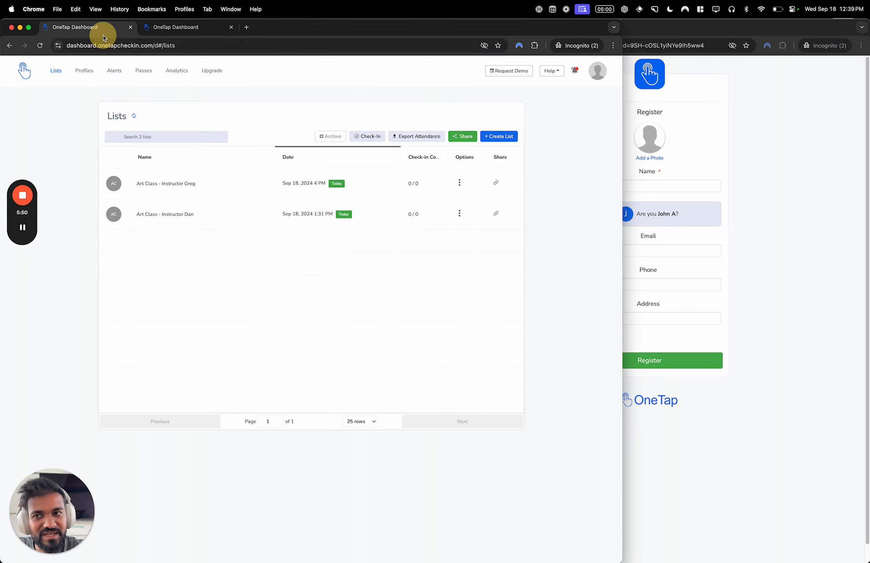
click(83, 71)
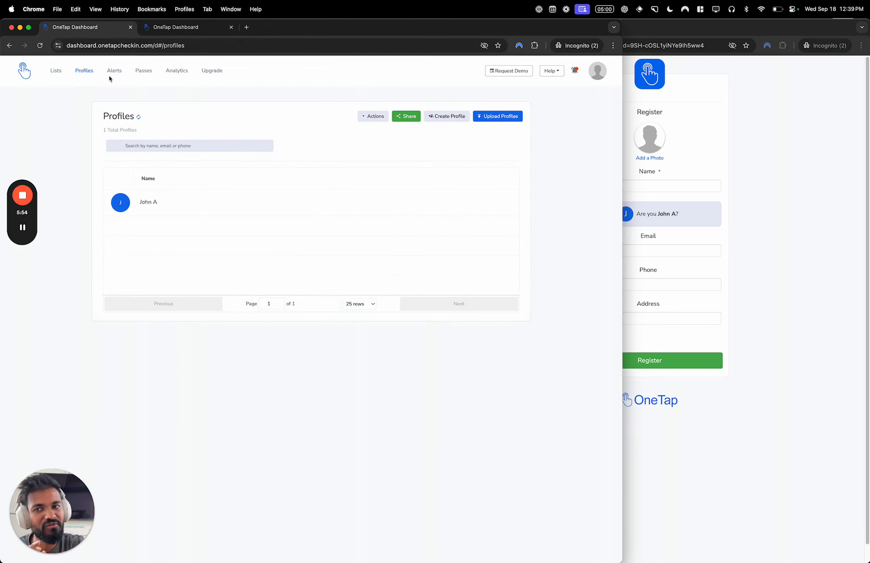
click(180, 33)
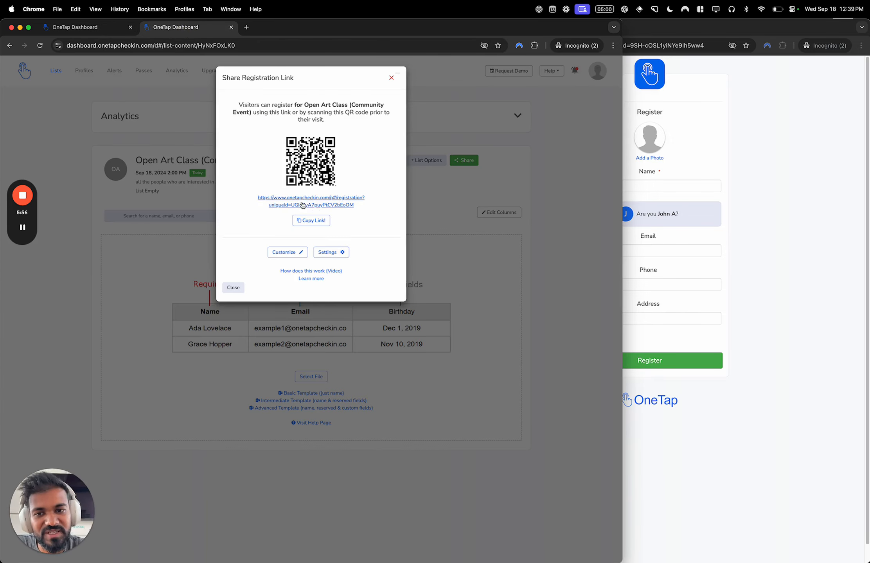
click(392, 77)
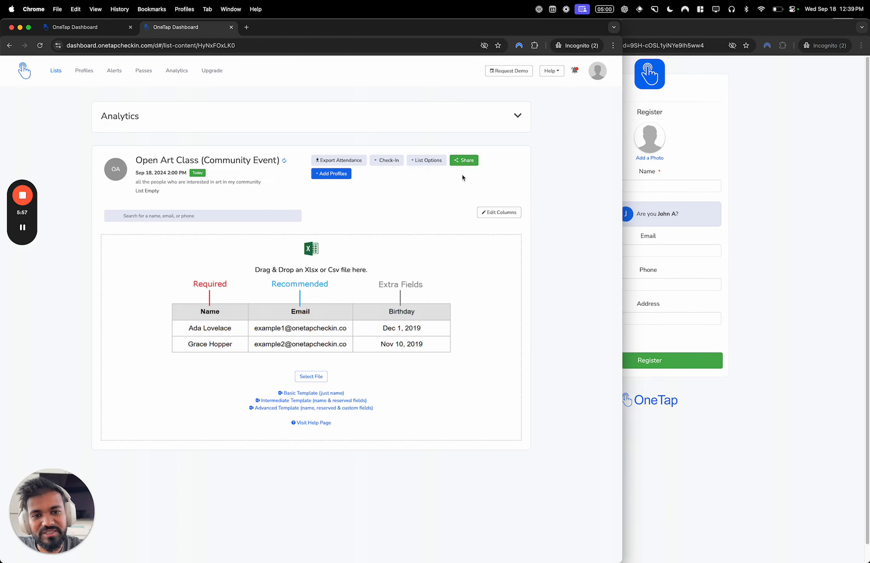
- Add the one existing profile to the list through Add Profiles and Add Selected
click(339, 173)
click(350, 196)
click(496, 163)
click(595, 93)
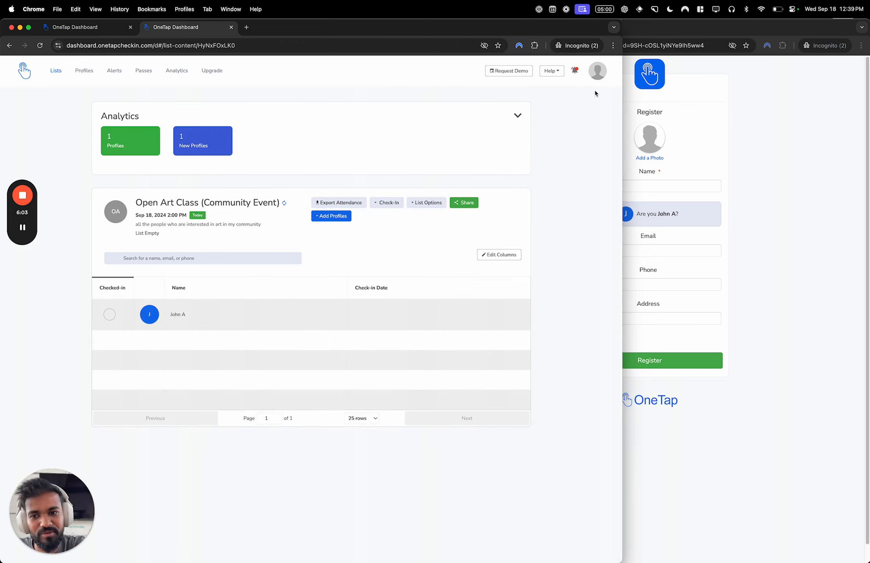
click(472, 202)
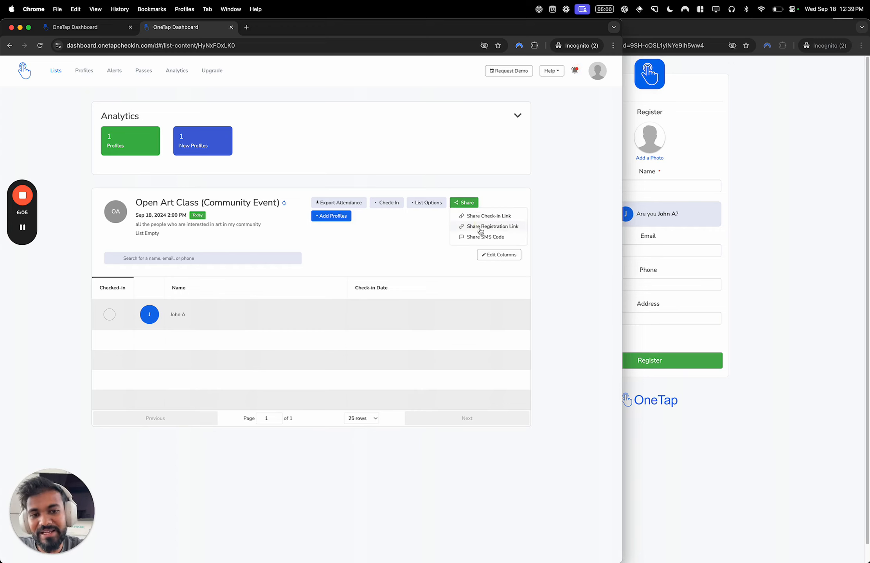
- Copy the Open Art Class registration link and open it in a new incognito tab
click(478, 230)
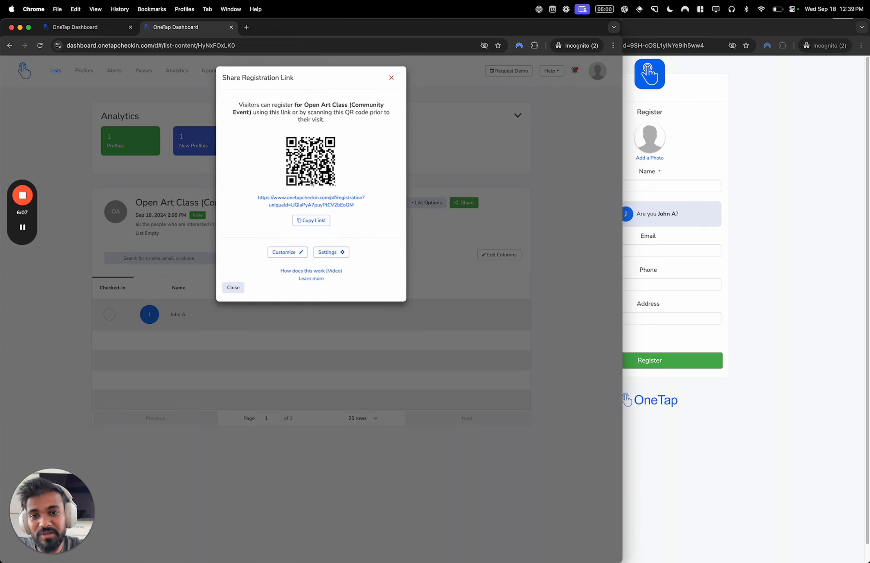
click(309, 220)
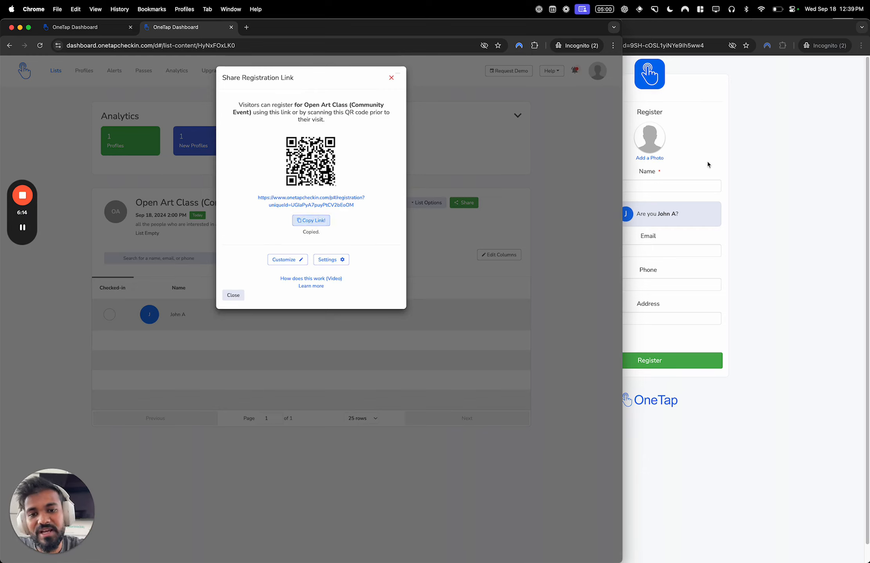
click(715, 144)
key(super+t)
key(super+v)
key(Return)
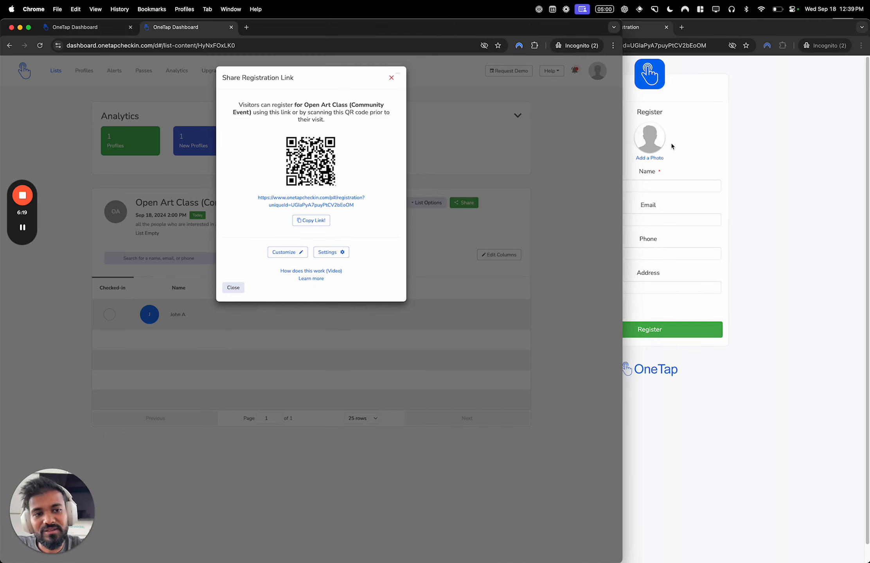
double_click(635, 106)
triple_click(634, 106)
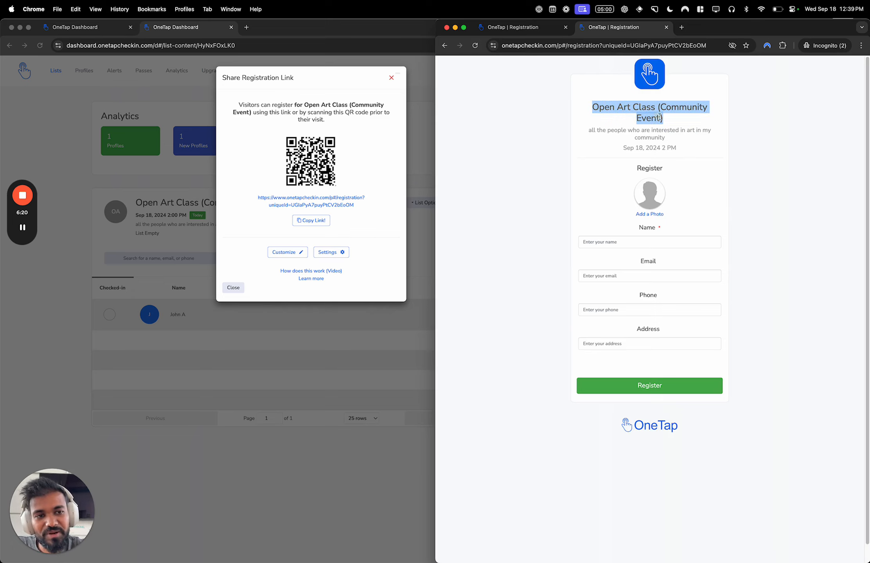
triple_click(642, 132)
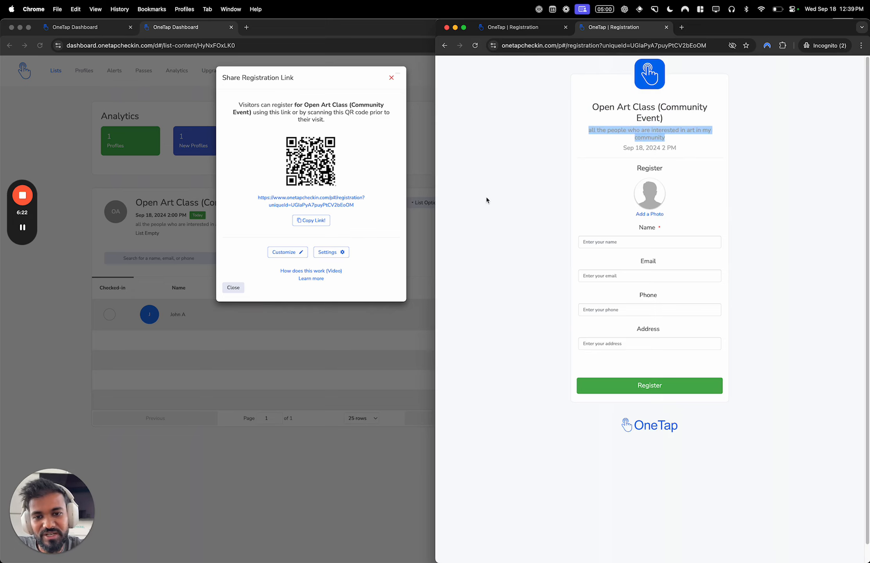
- Open the Link Customization dialog for the registration link
click(350, 249)
click(341, 251)
click(354, 204)
click(287, 252)
click(283, 139)
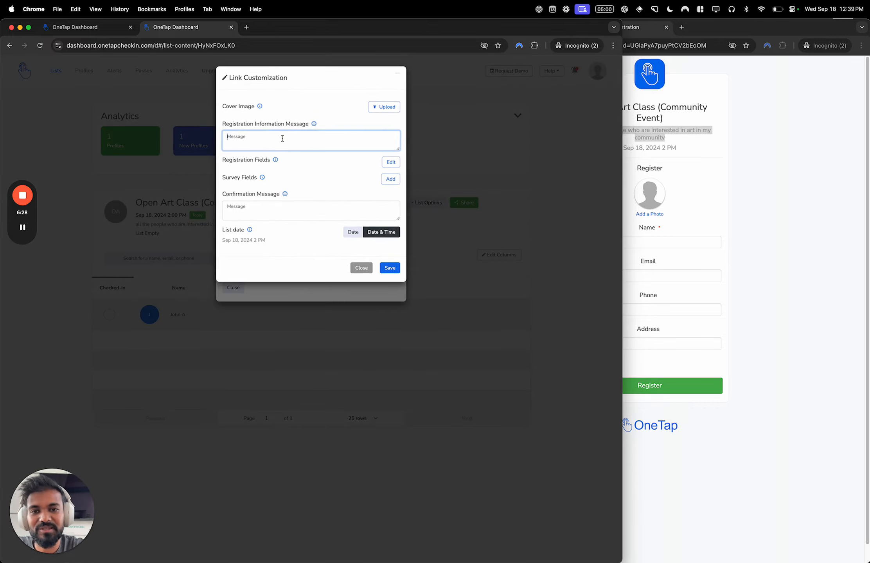
- Write the greeting 'Hi good morning guys!! super happy to see you here' with a sun emoji
text(Hi guys, )
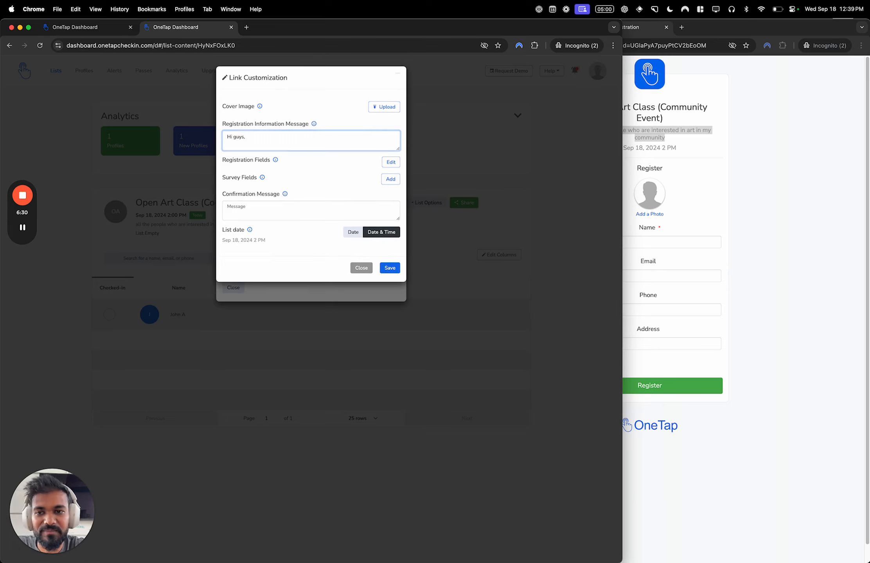
text(super happy to s)
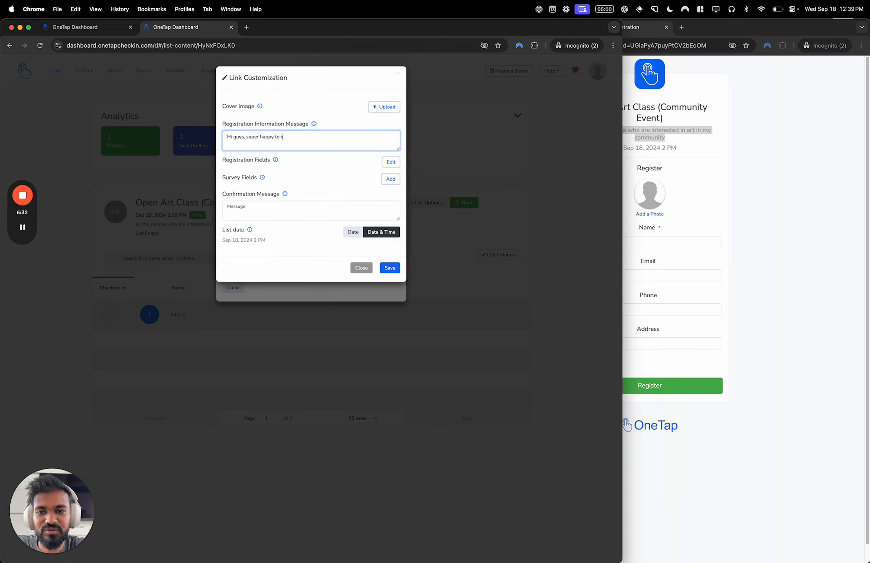
text(ee you here)
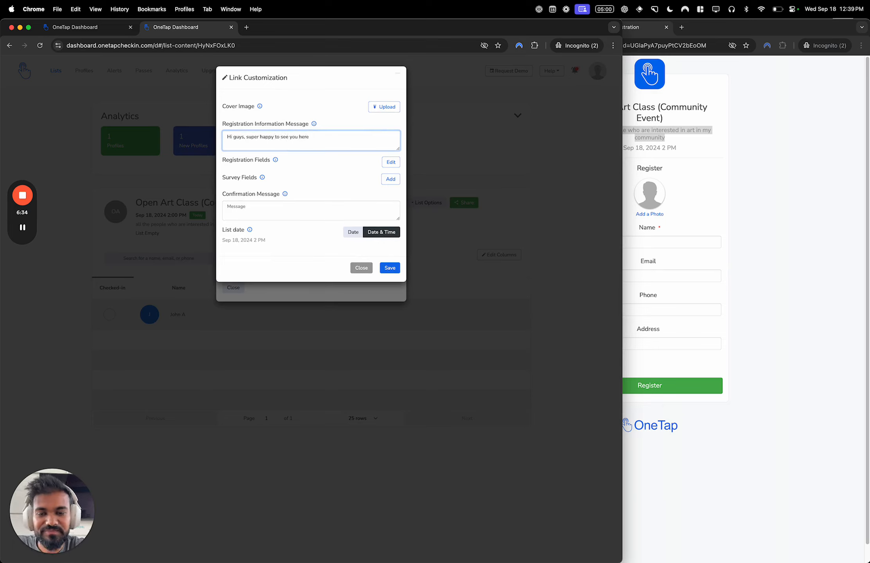
key(super+space)
text(emo)
key(Return)
text(sung)
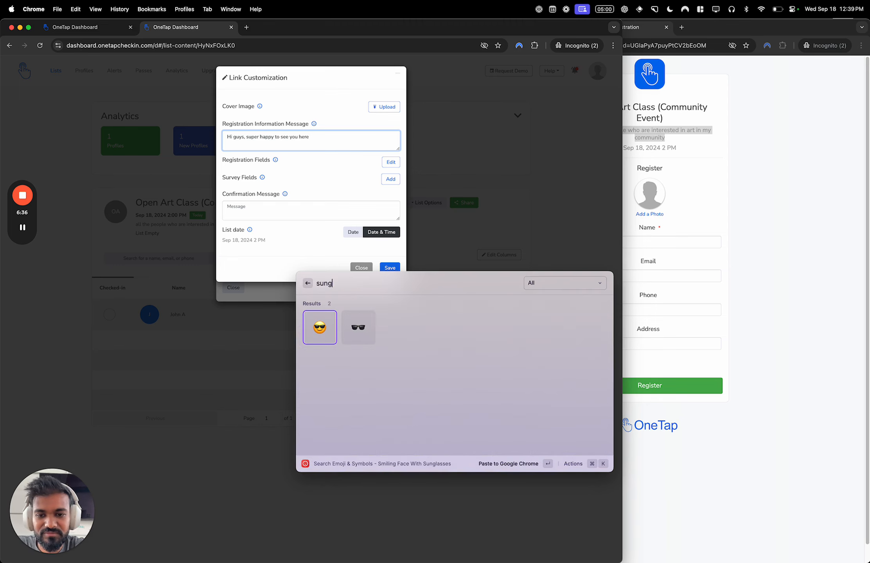
key(BackSpace)
text(s)
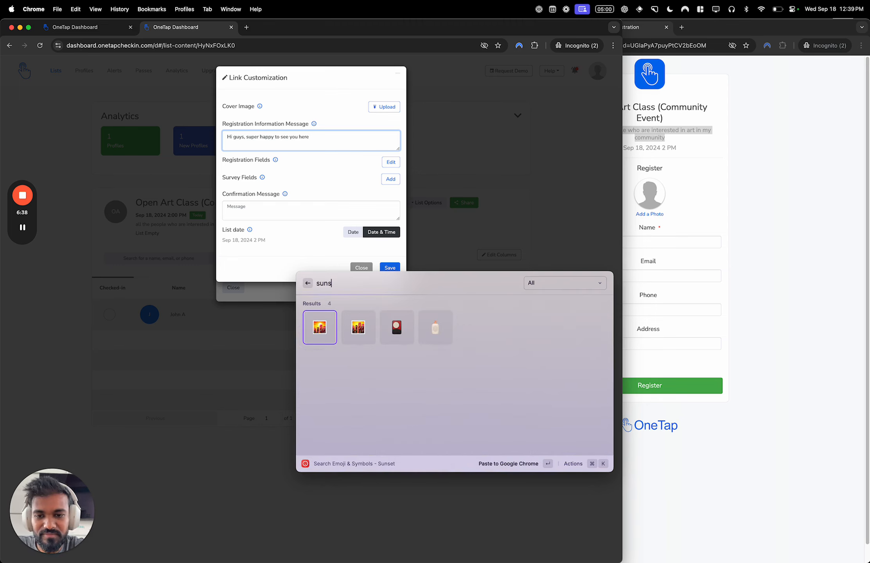
key(BackSpace)
key(Right)
key(Right)
key(Right)
key(Right)
key(Right)
key(Right)
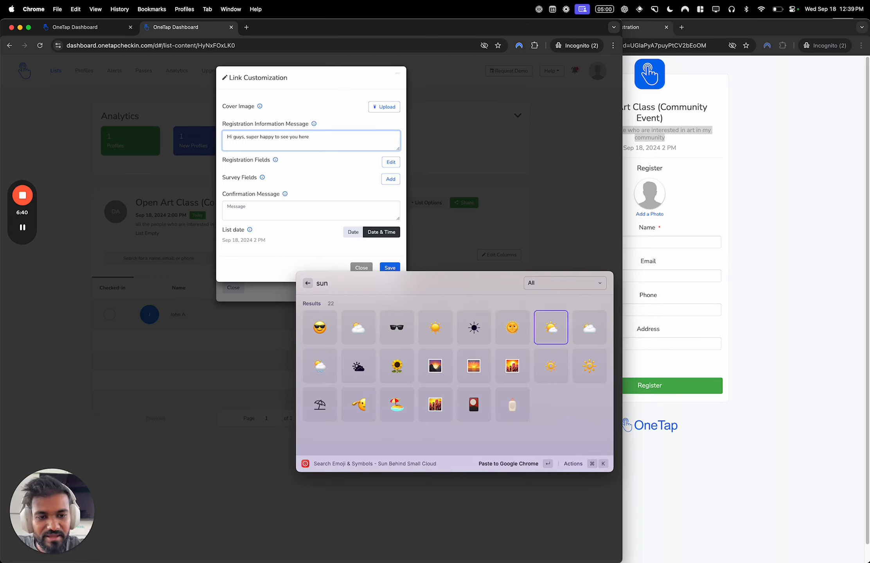
key(Return)
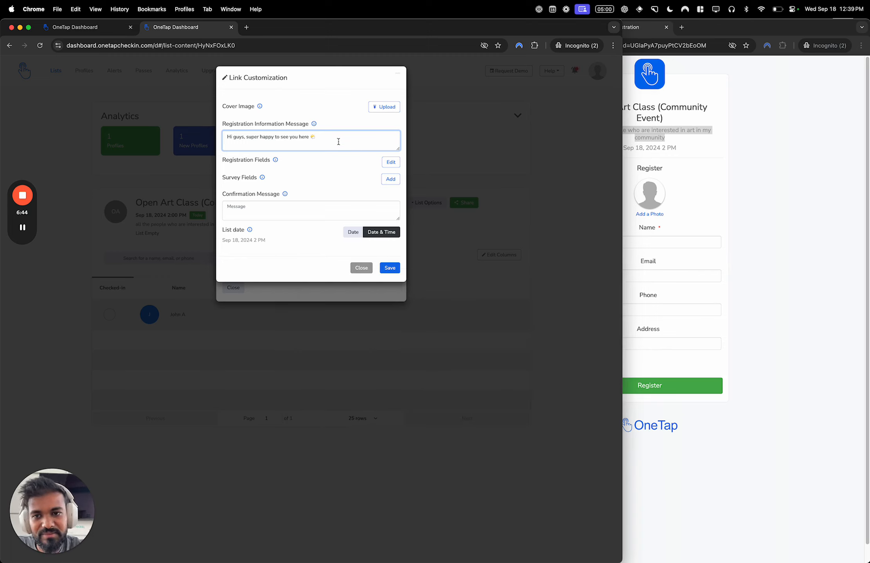
double_click(243, 136)
text(good morning)
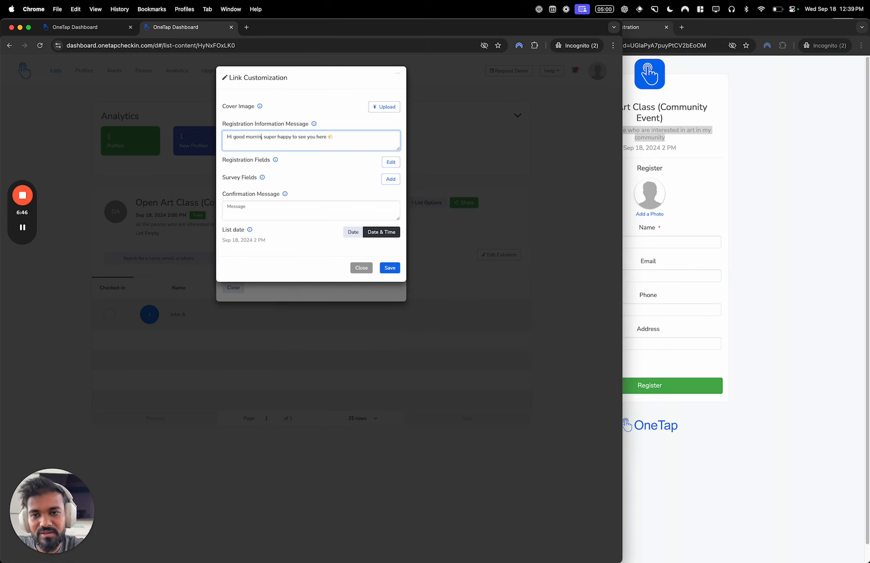
text( guys!!)
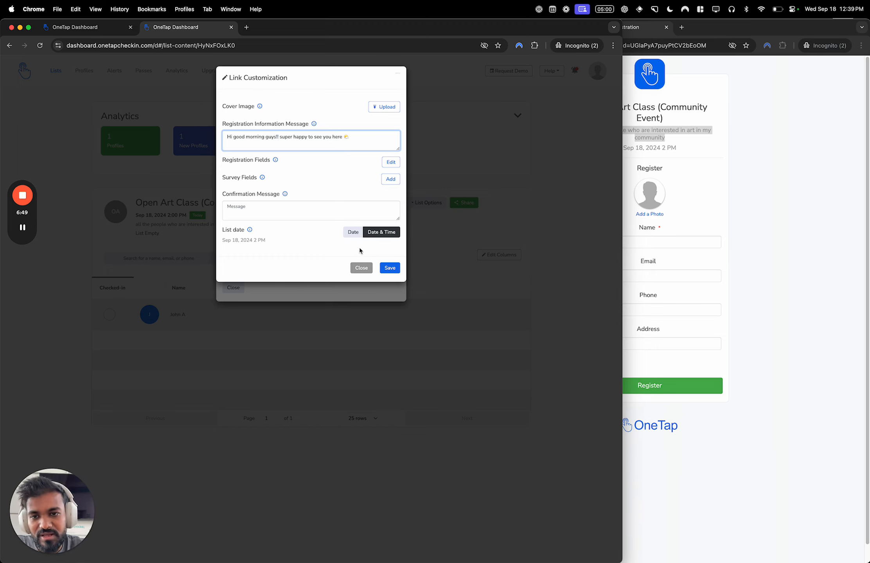
- Save the customization and reload the registration page to confirm the greeting appears
click(390, 268)
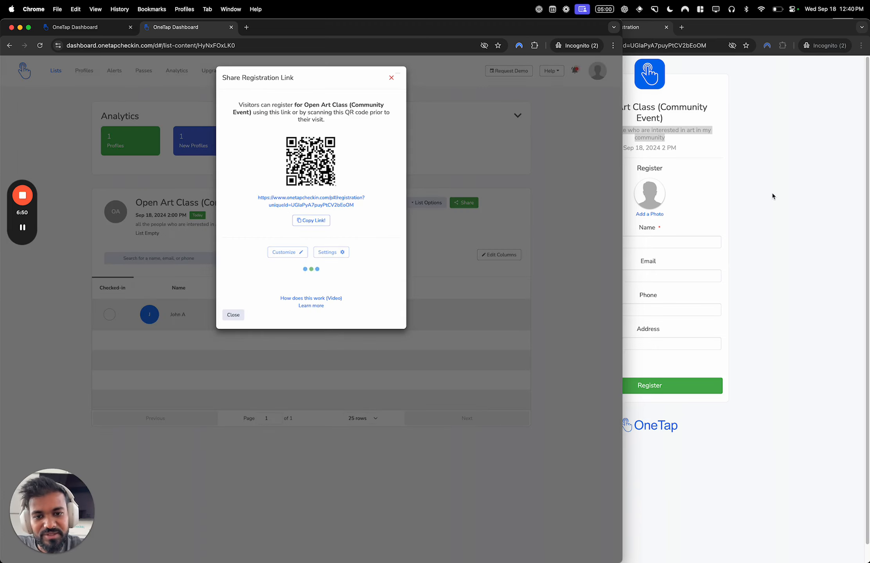
click(780, 200)
key(super+r)
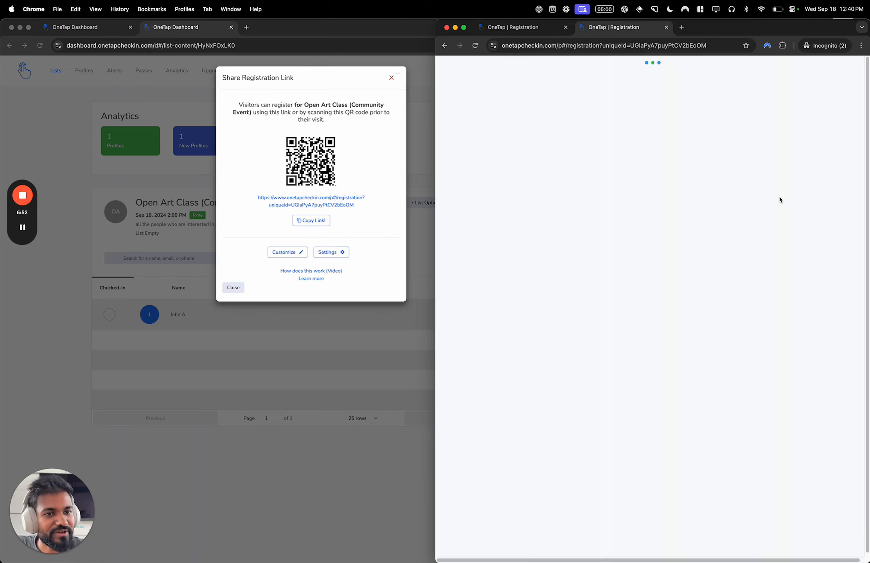
triple_click(655, 179)
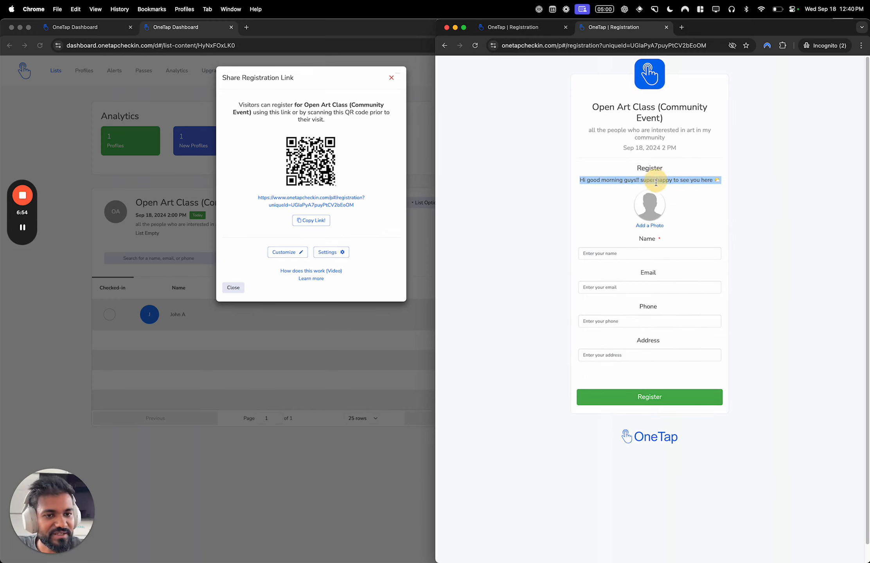
click(369, 243)
click(287, 253)
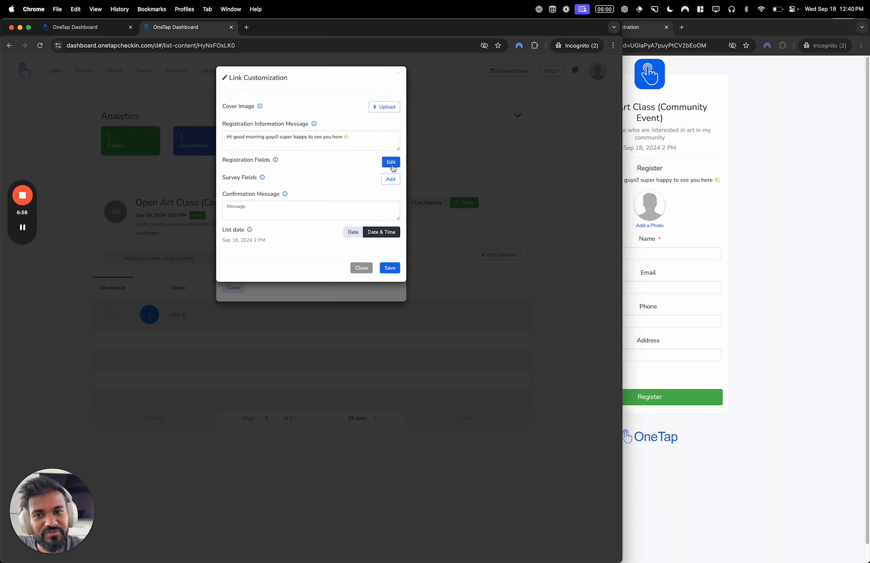
- Enter a confirmation message asking registrants to wait in the lobby until greeted, and save
click(378, 203)
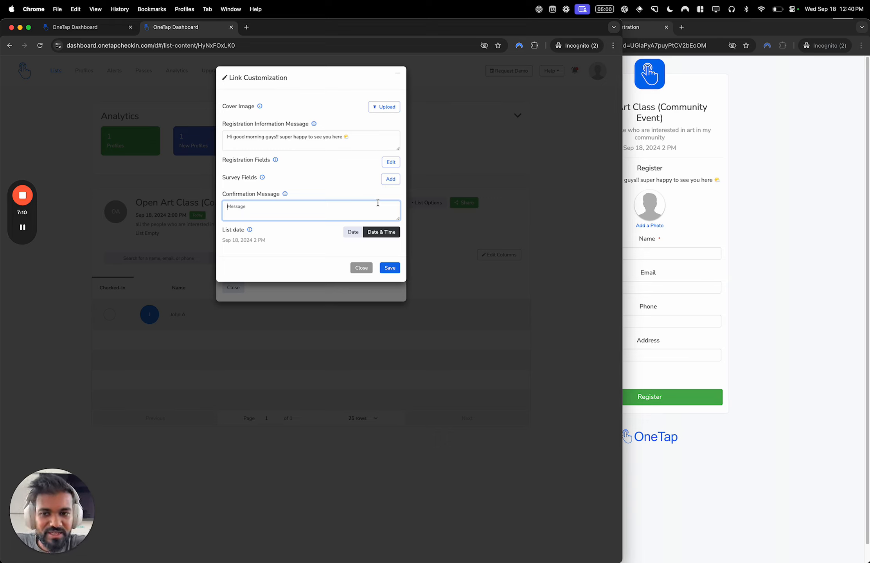
text(Great to have you se)
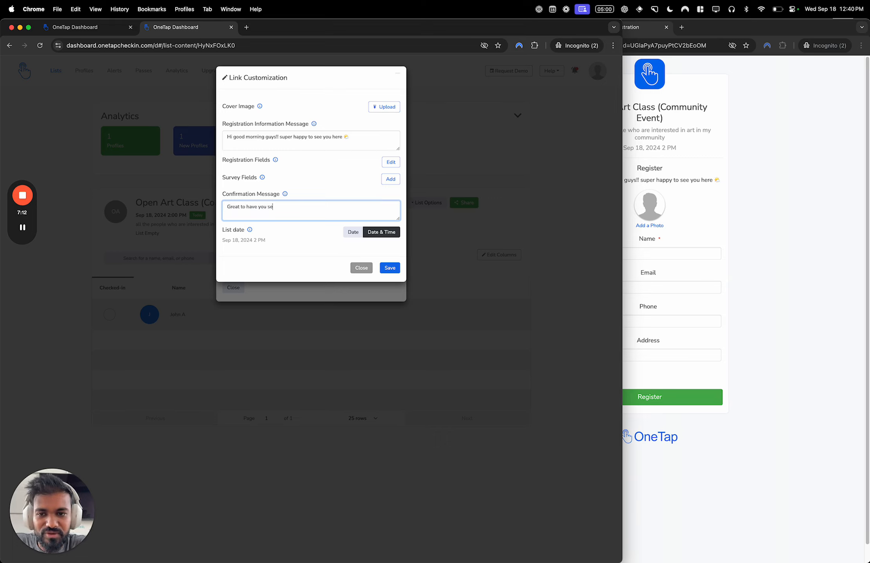
key(BackSpace)
key(BackSpace)
text(here, please wait in the l)
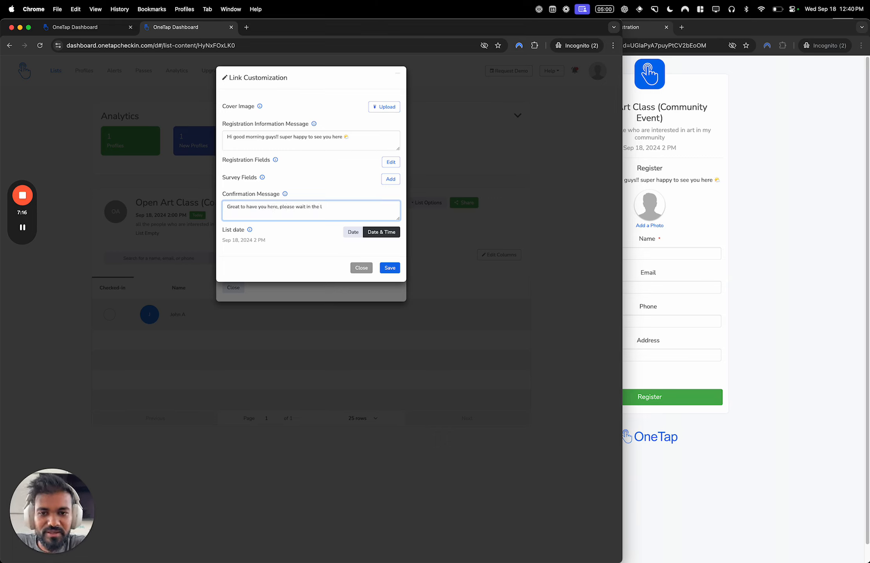
text(obby for. few)
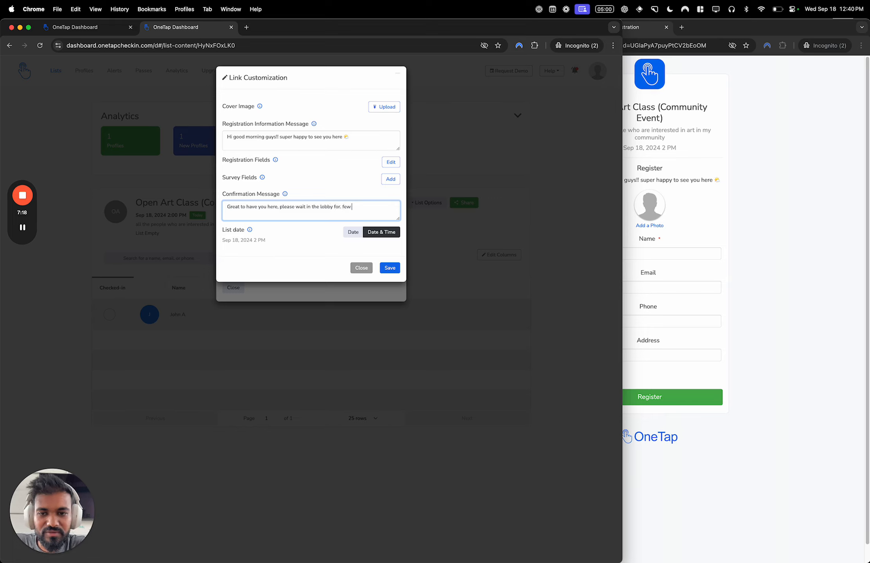
key(BackSpace)
key(BackSpace)
text(ew)
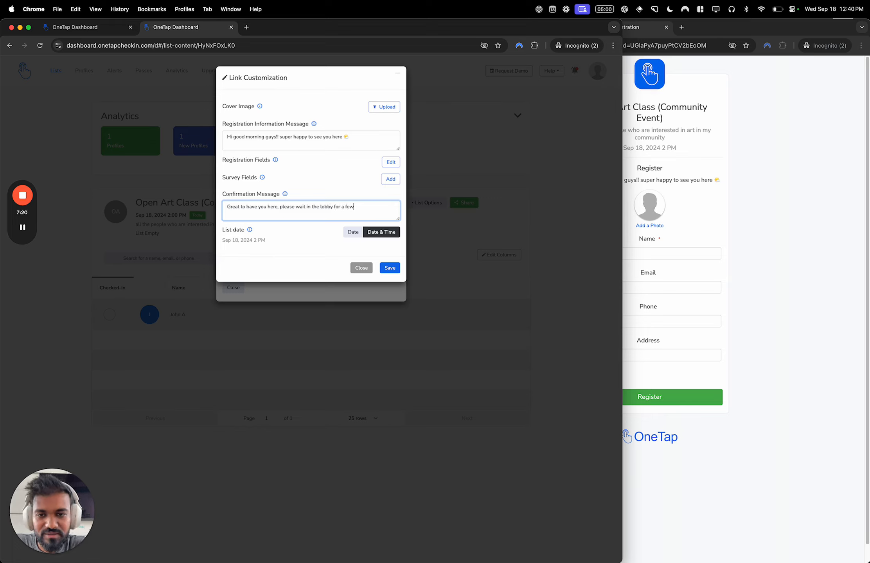
text( minutes and I wil lco)
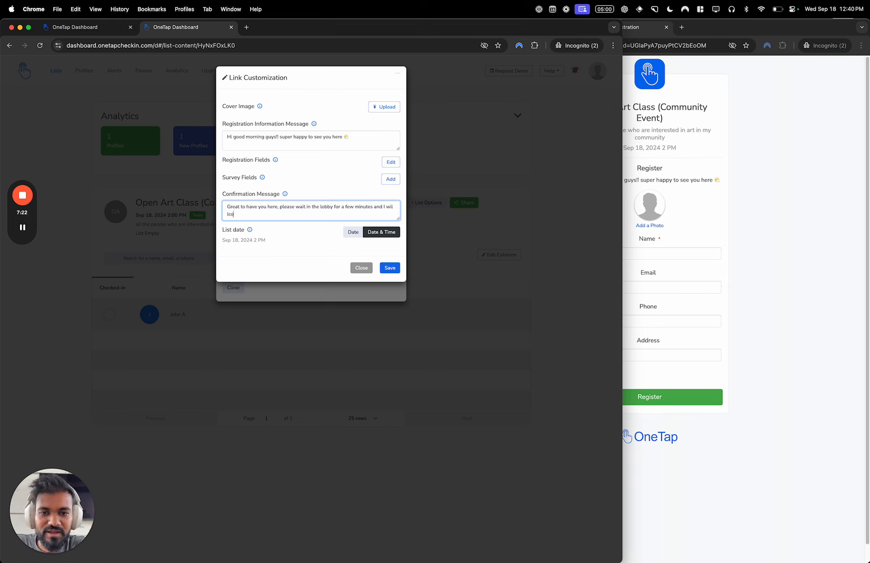
key(BackSpace)
key(BackSpace)
key(BackSpace)
key(BackSpace)
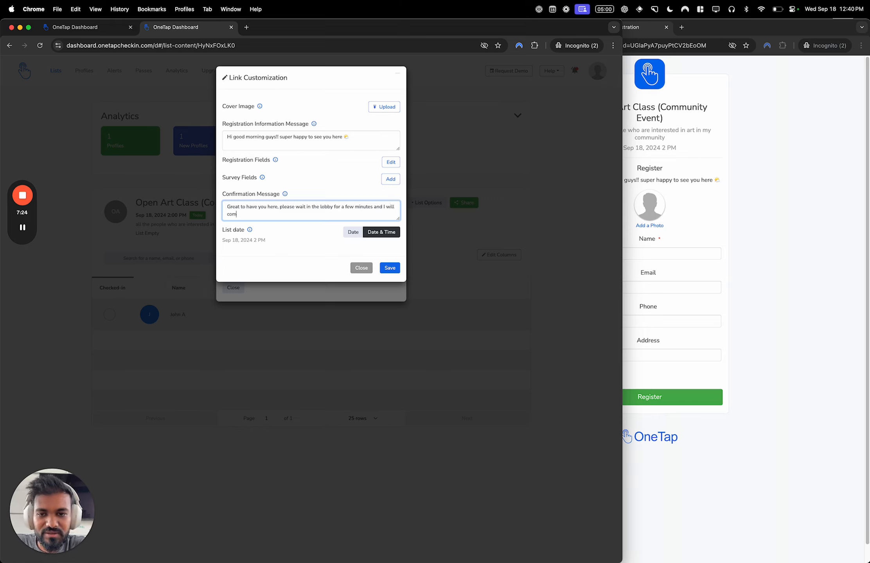
text(come out and greet you)
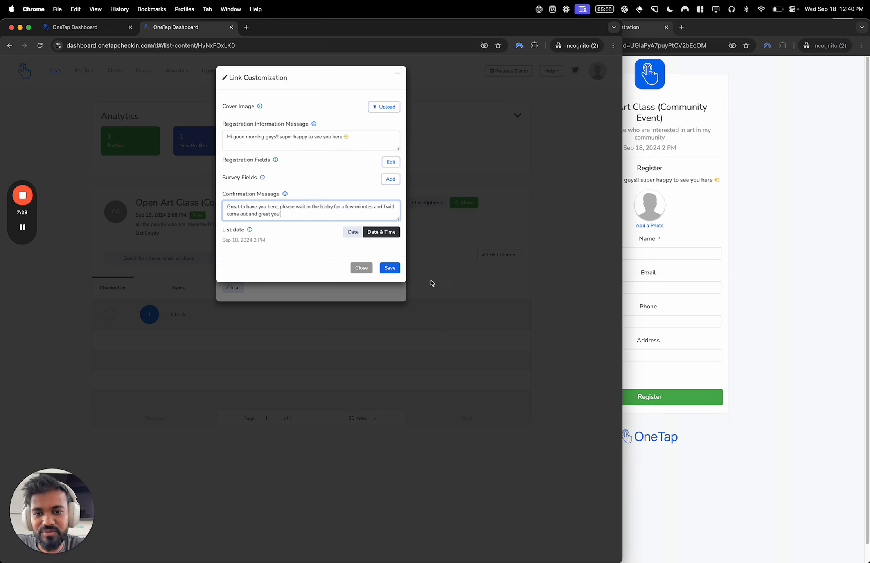
click(392, 267)
- Submit a test registration with a visitor name, then bring up the registration link settings
click(720, 222)
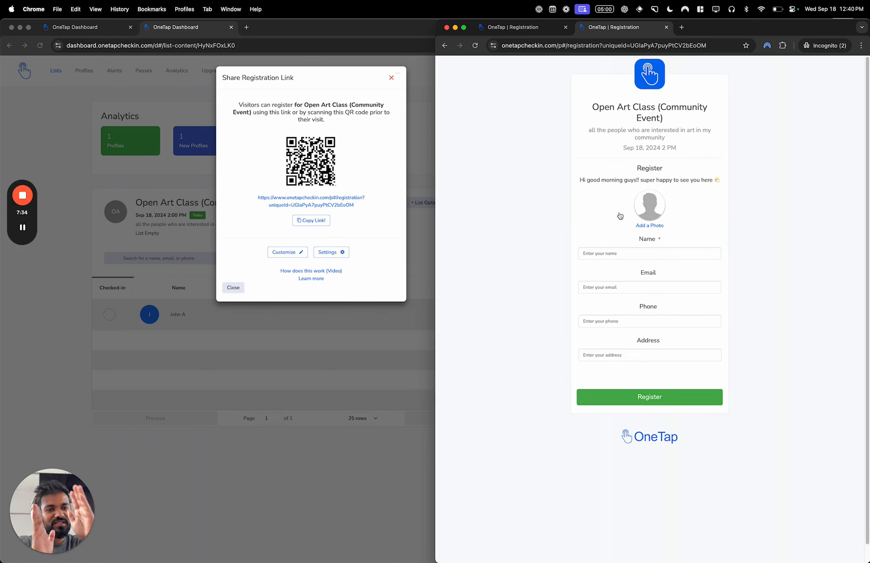
click(592, 253)
text(David B)
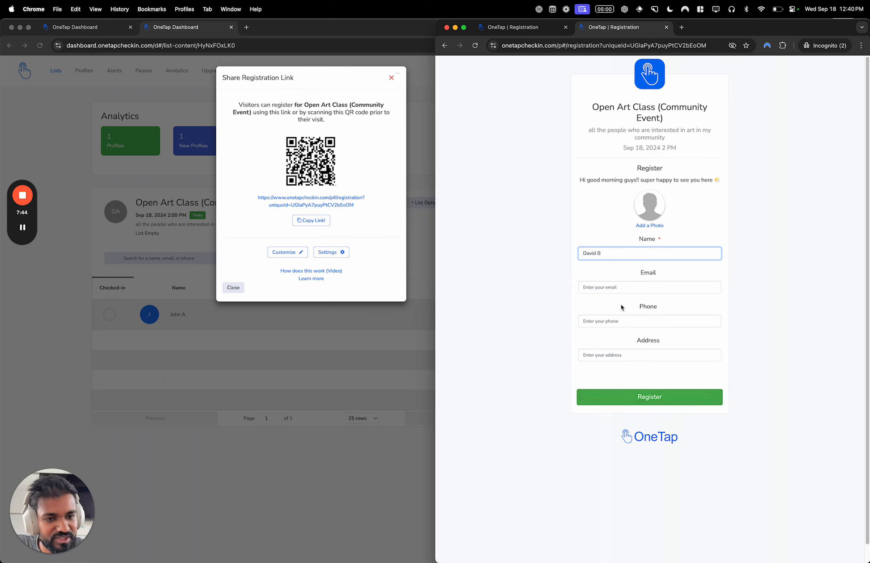
click(640, 395)
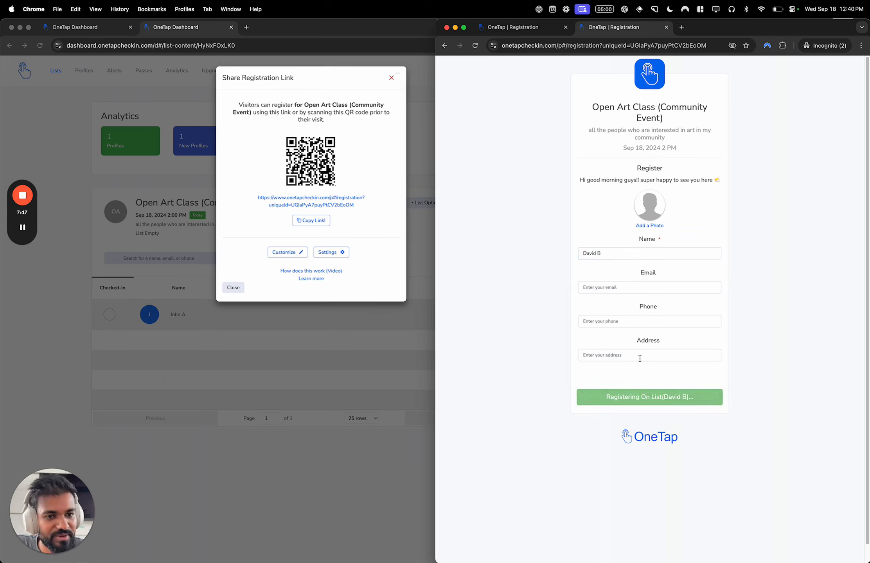
click(649, 314)
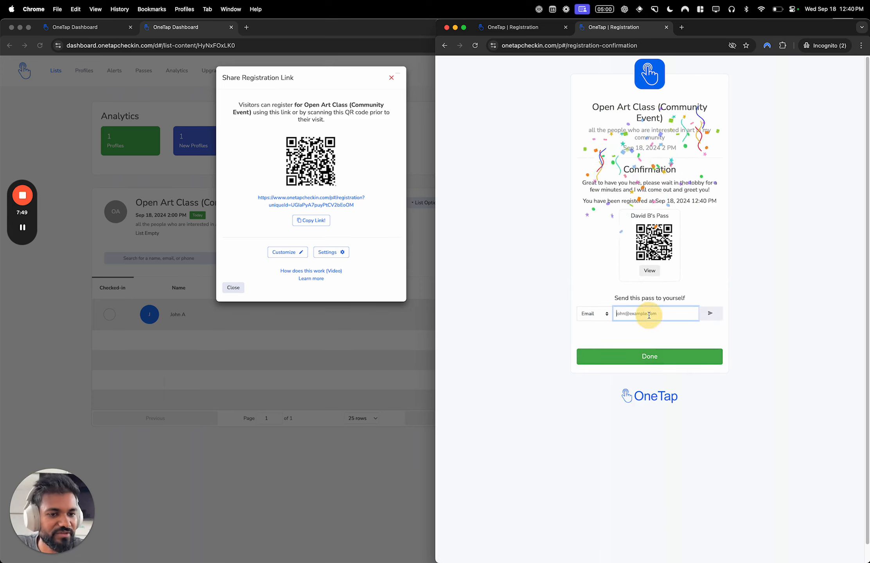
click(348, 251)
click(340, 252)
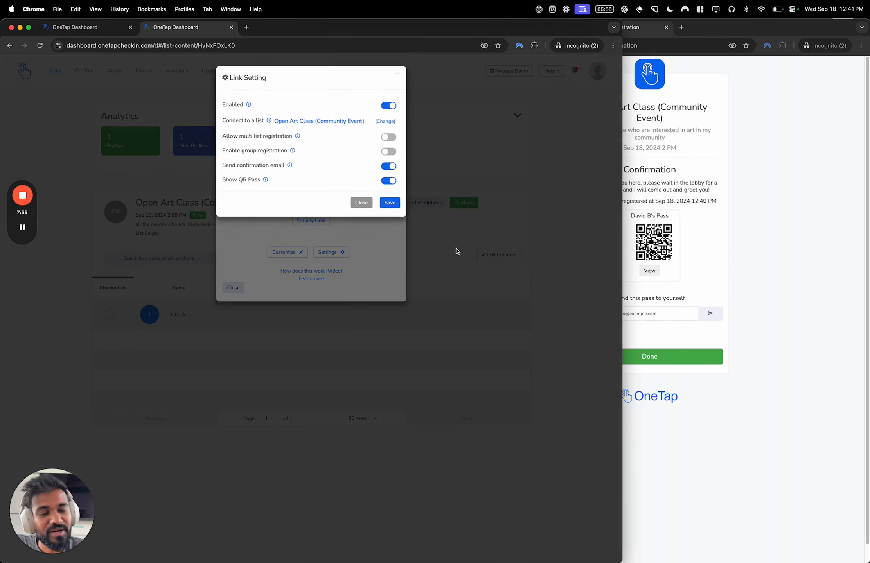
- Switch between the dashboard and registration windows to bring the confirmation page into view
key(ctrl+Up)
click(190, 270)
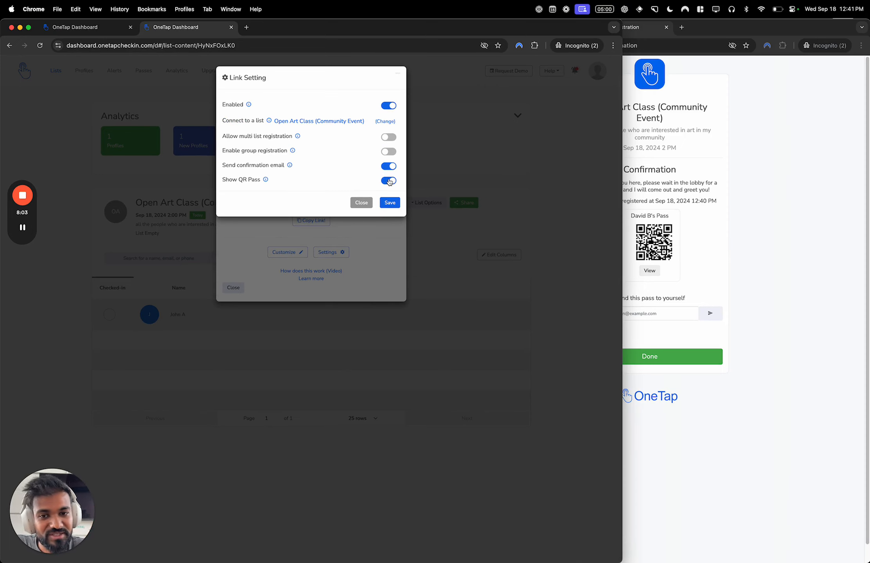
scroll(389, 181, up, 5)
click(721, 254)
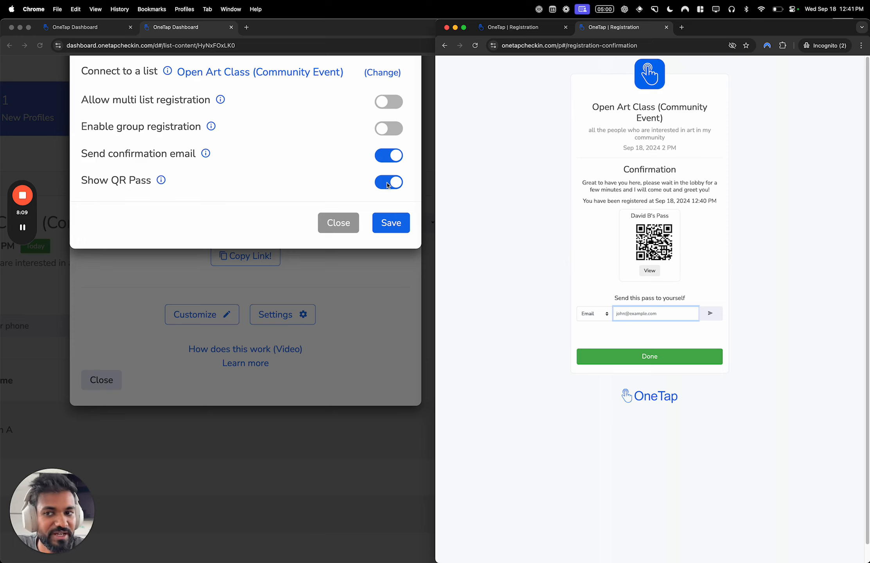
click(339, 297)
scroll(343, 147, down, 5)
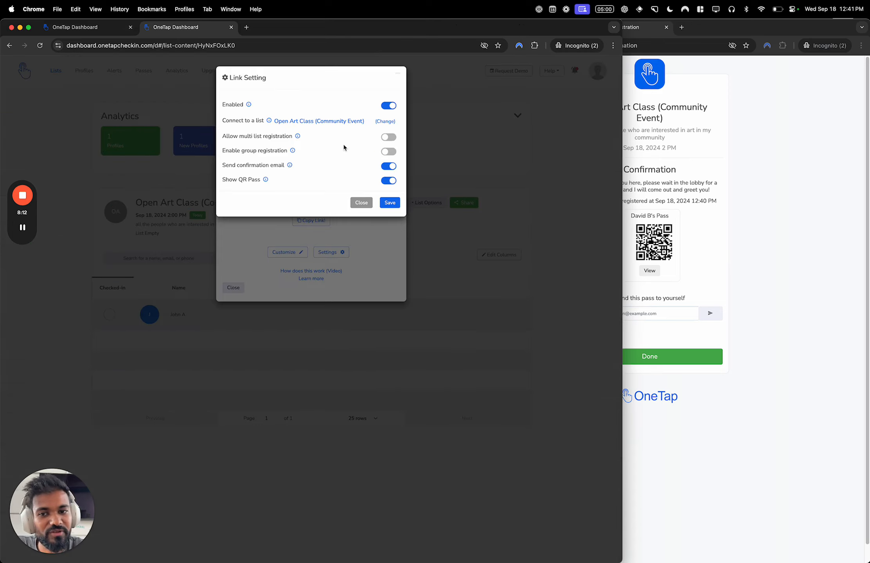
click(714, 212)
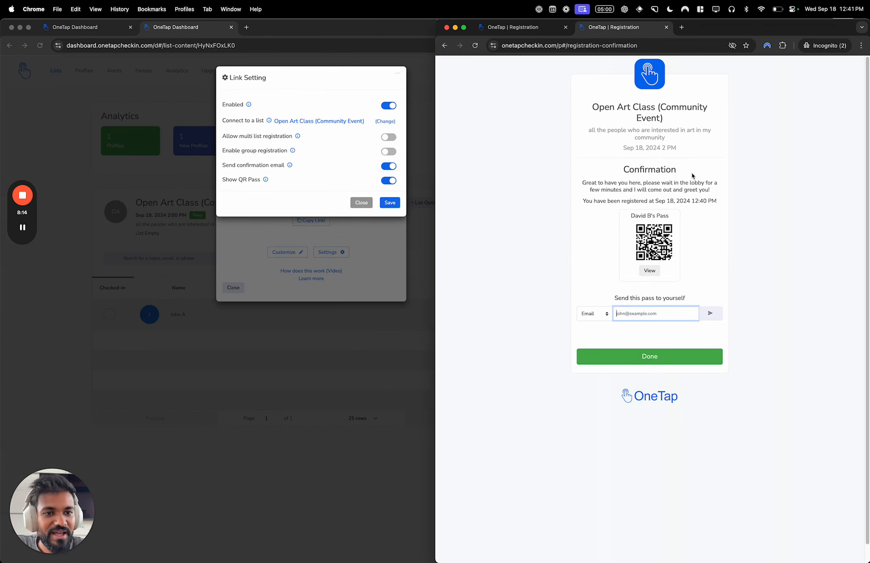
scroll(692, 176, up, 5)
- Review the lobby confirmation message and pass, then finish to return to a blank Register form
triple_click(627, 216)
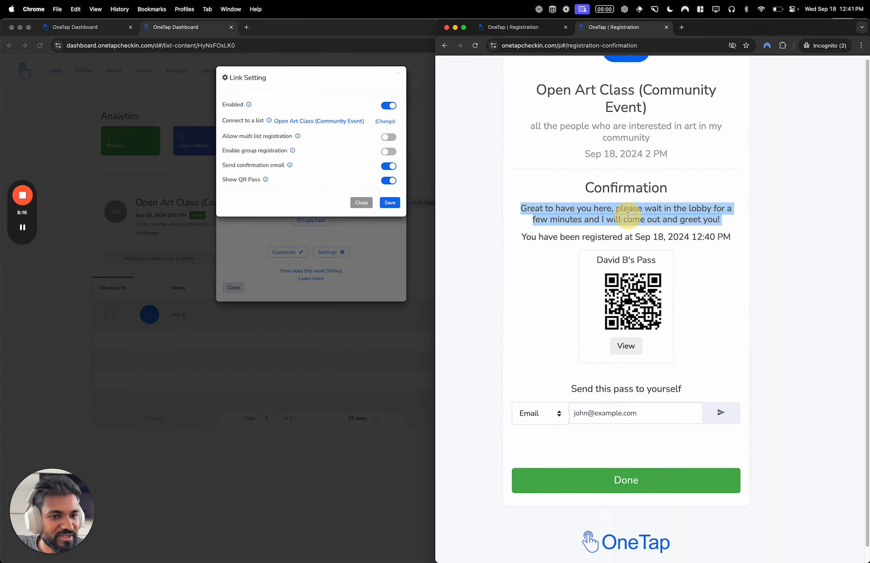
triple_click(557, 216)
click(572, 237)
drag(595, 237, 695, 248)
drag(641, 251, 679, 251)
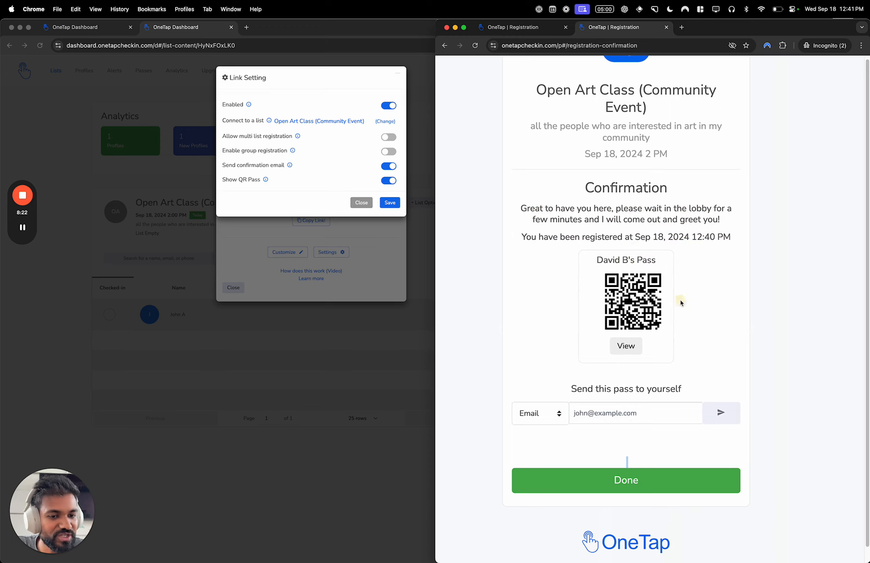
click(749, 312)
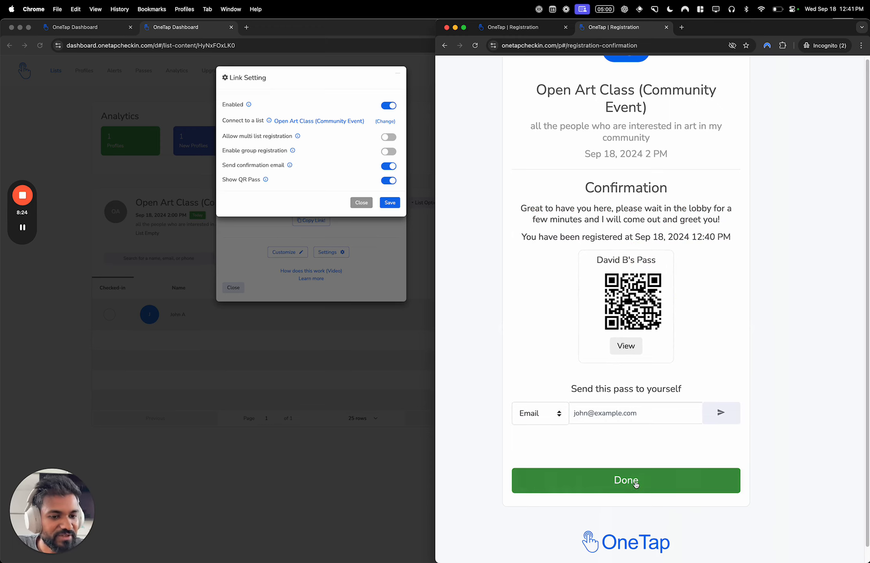
click(635, 481)
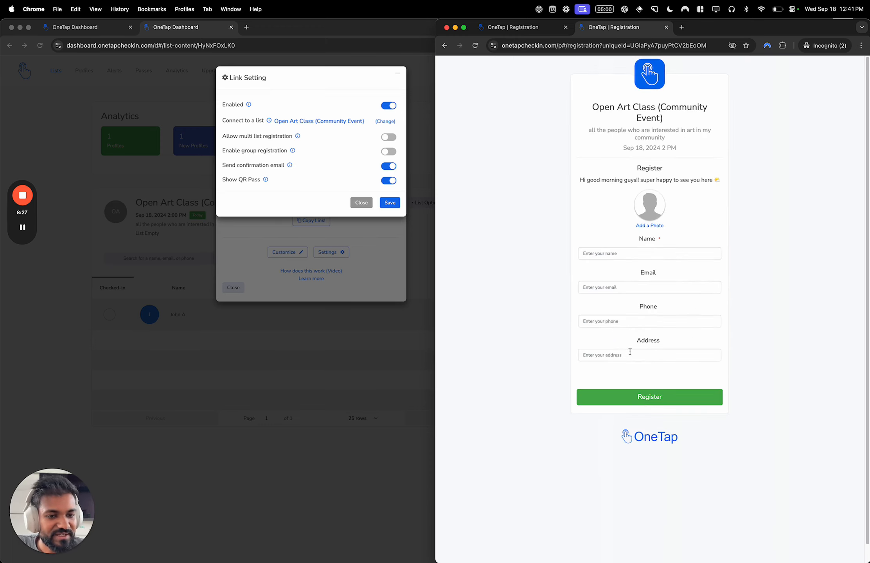
- Save the link settings and open the refreshed Open Art Class list
click(397, 207)
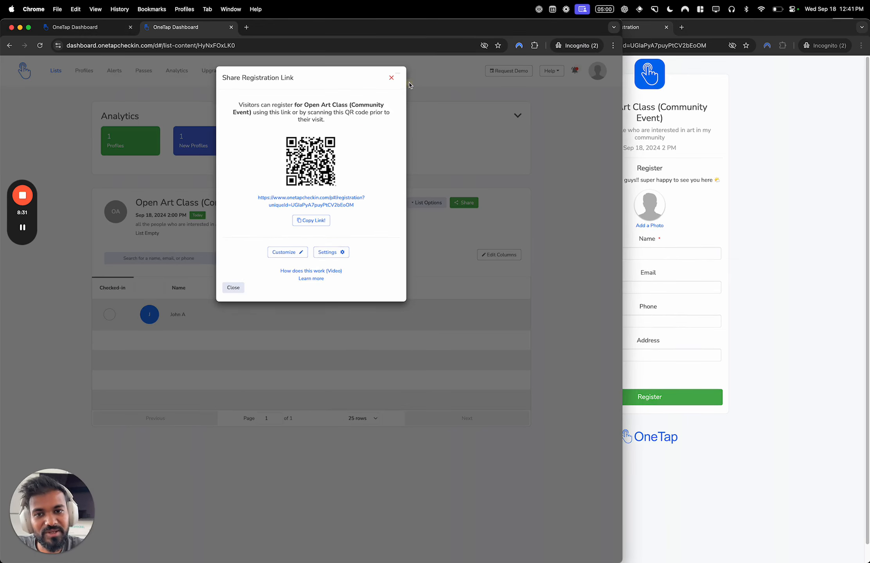
click(391, 78)
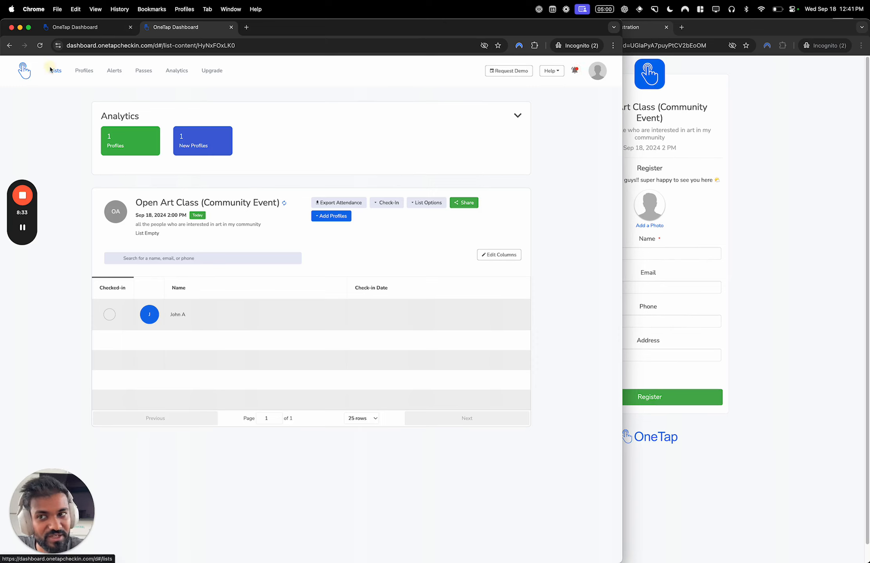
click(51, 68)
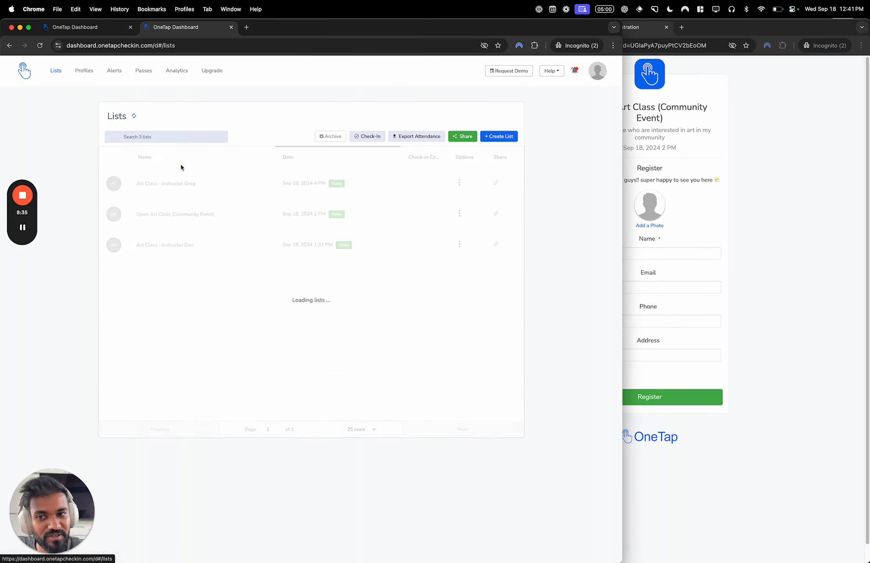
click(197, 217)
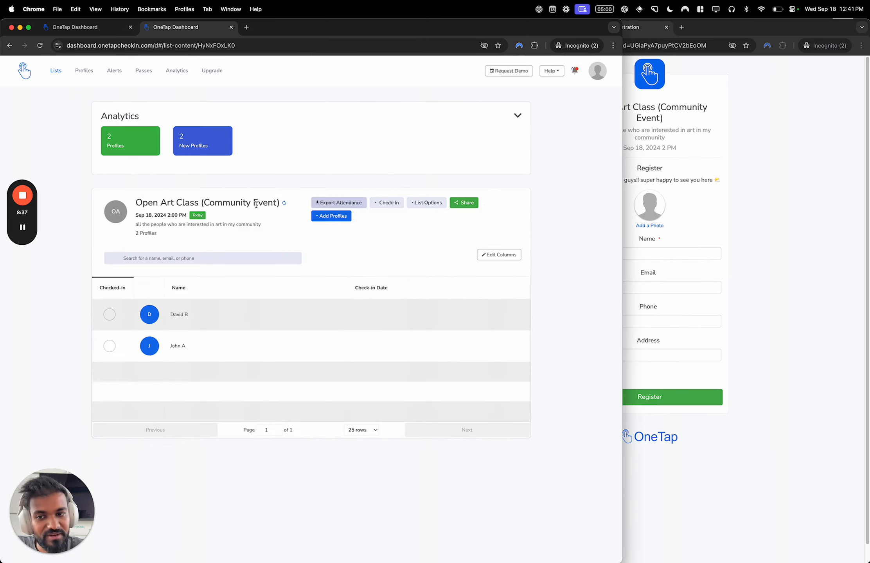
click(284, 203)
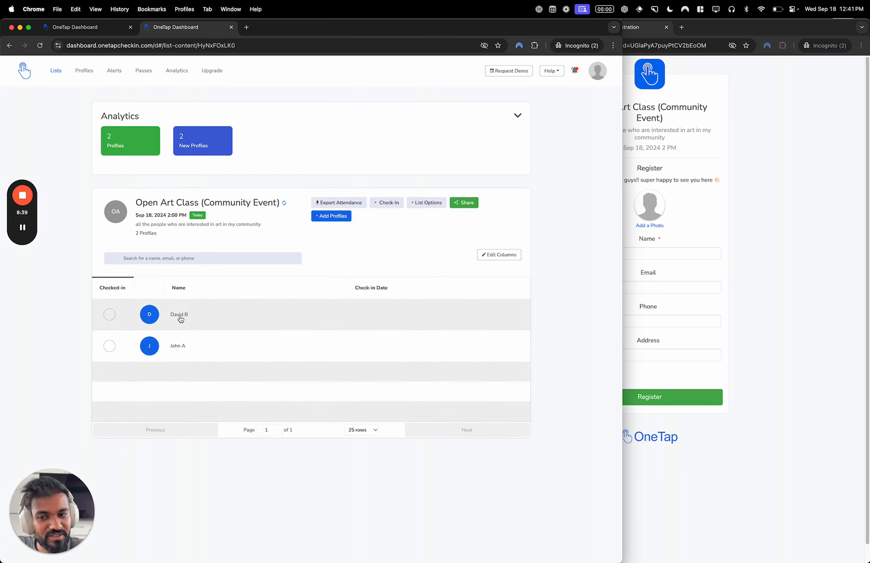
- Review the new registrant's profile and check them in at 12:42 PM
click(74, 27)
click(84, 70)
click(139, 116)
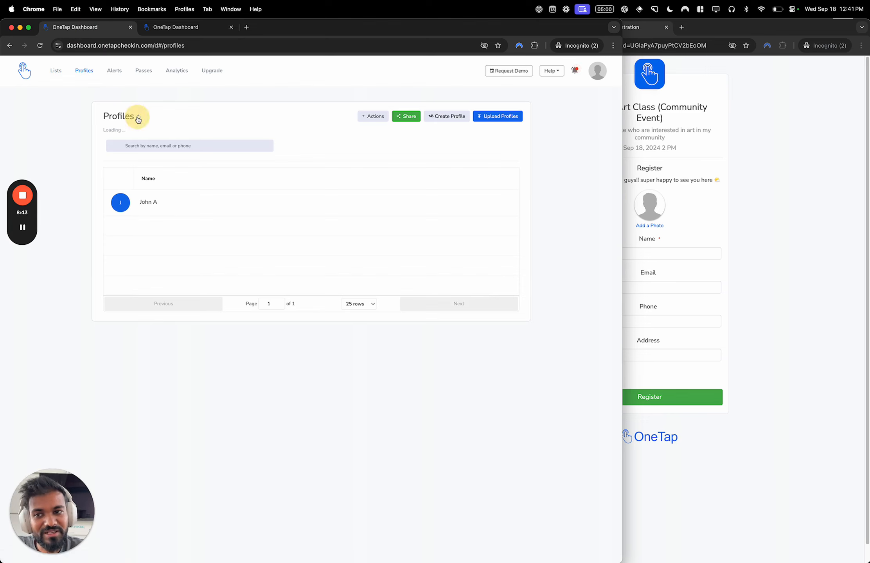
click(154, 203)
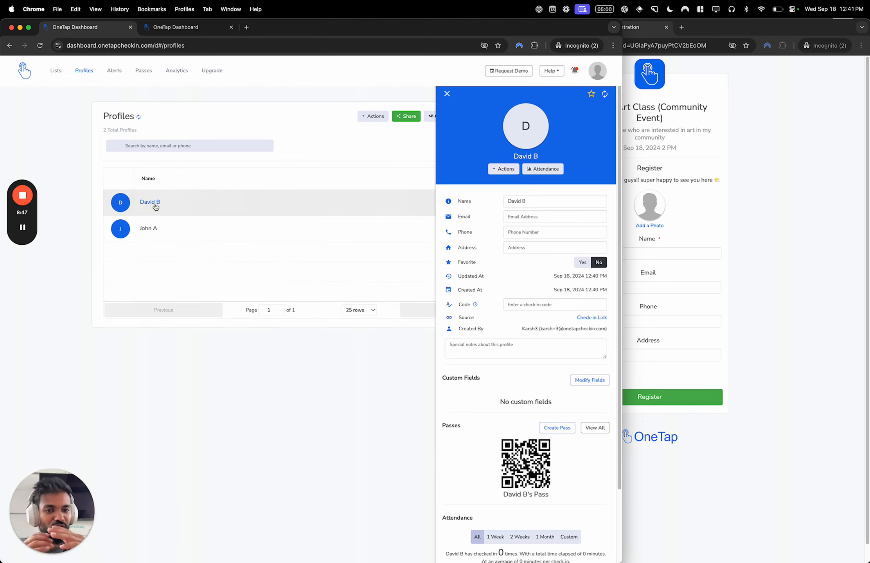
click(176, 27)
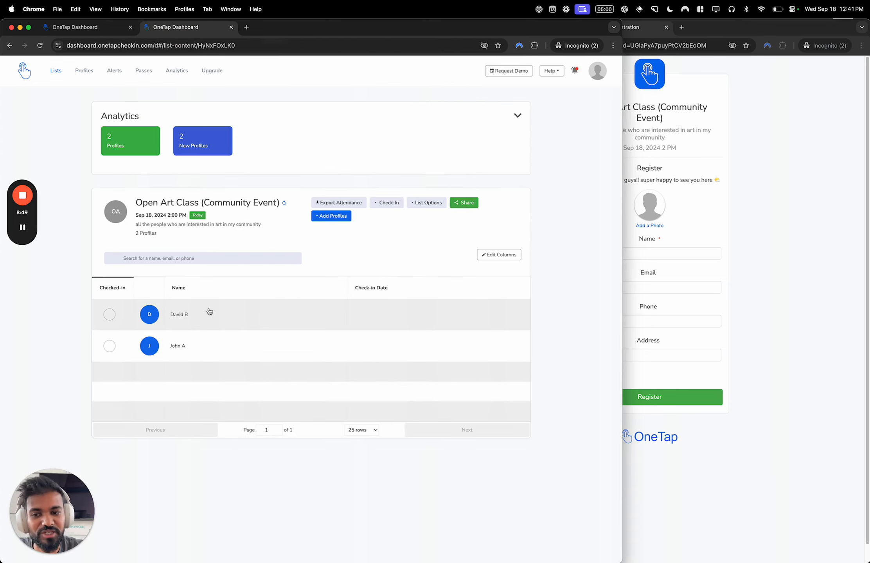
click(209, 310)
click(445, 99)
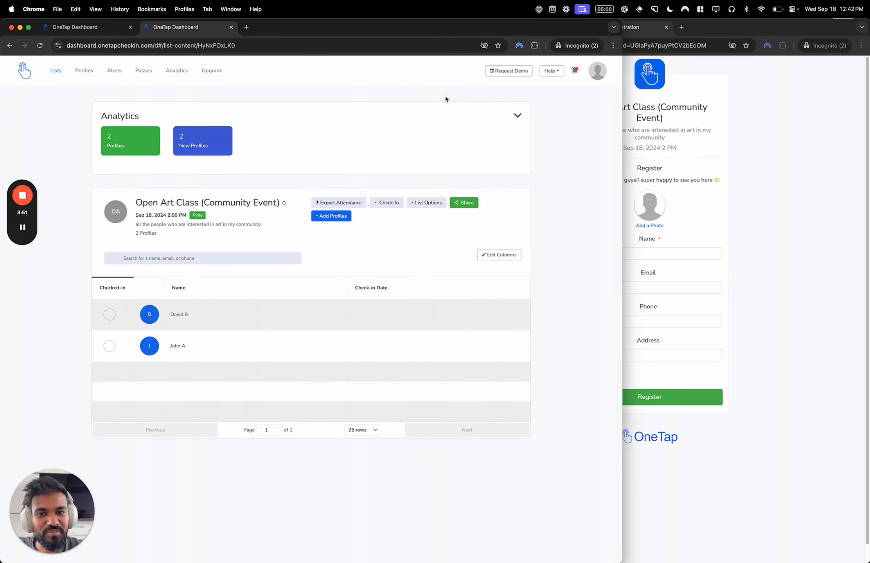
click(110, 316)
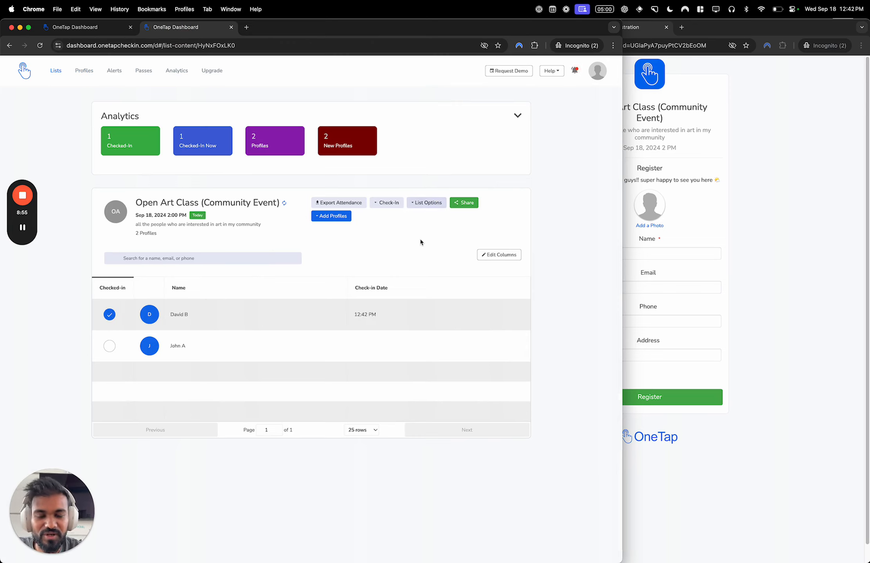
click(761, 206)
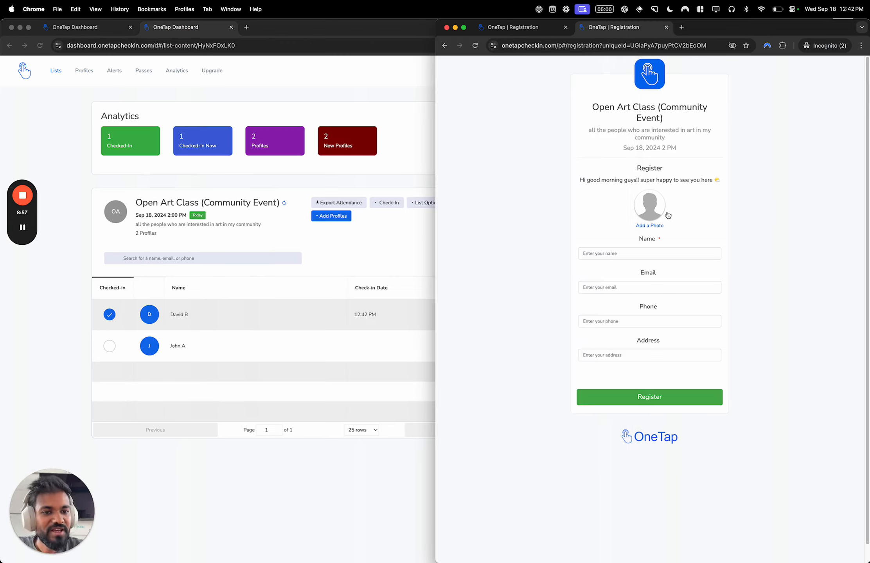
- Test Add a Photo and the Email, Phone and Address fields on the public form
key(super+equal)
key(super+equal)
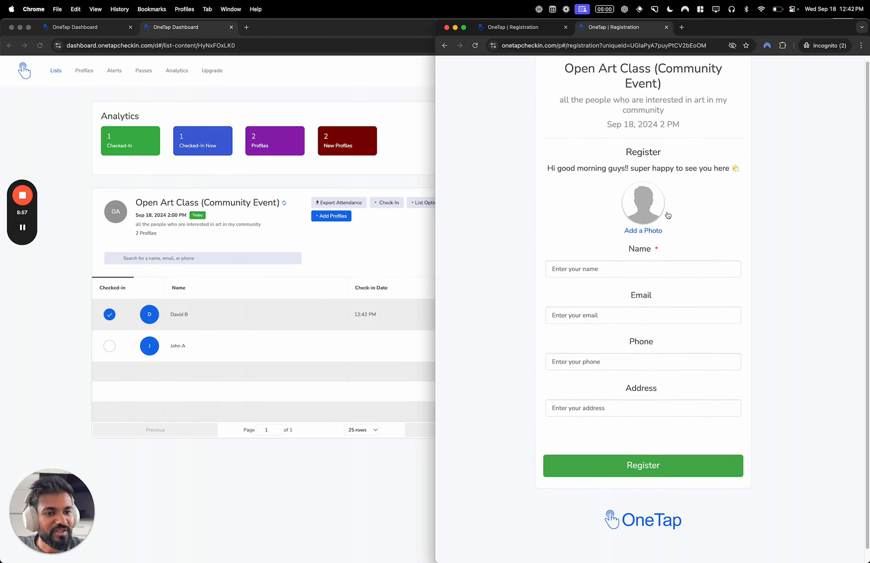
click(648, 232)
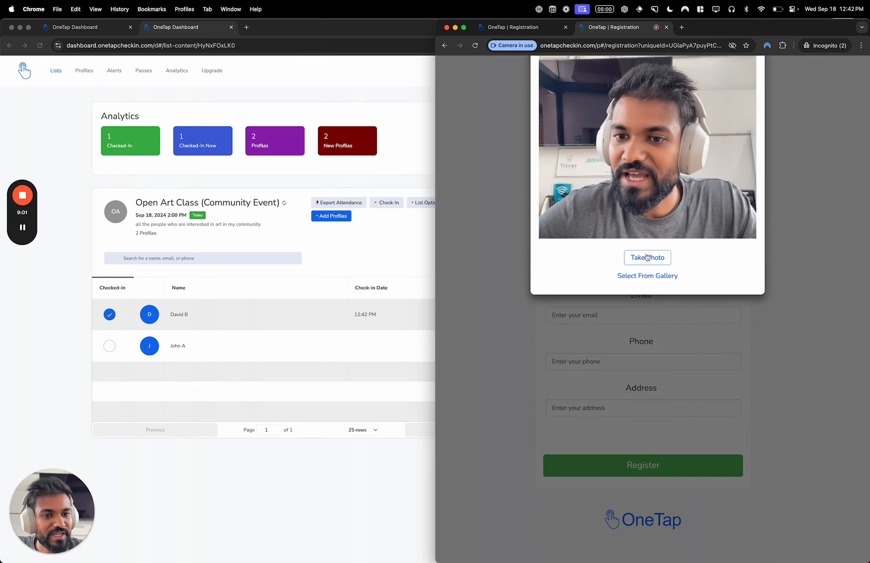
click(667, 318)
click(646, 313)
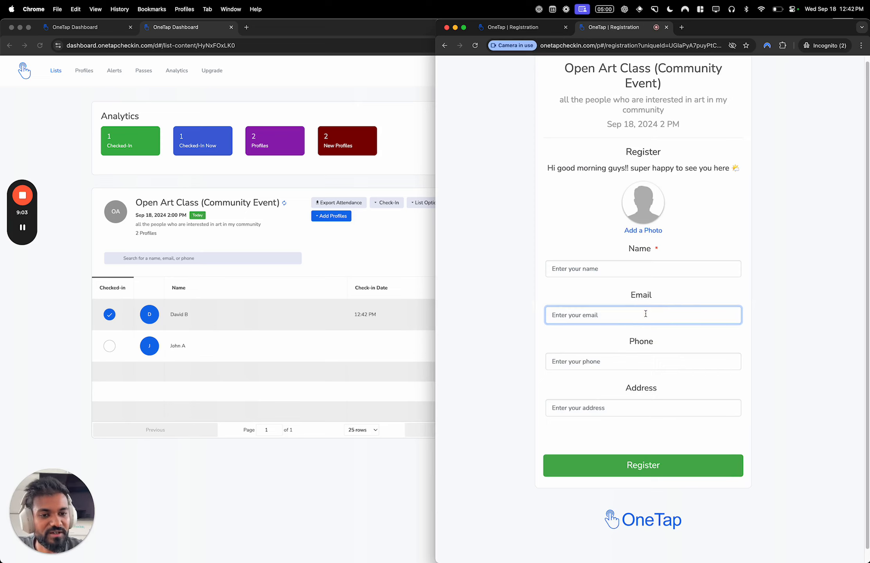
click(630, 367)
click(622, 411)
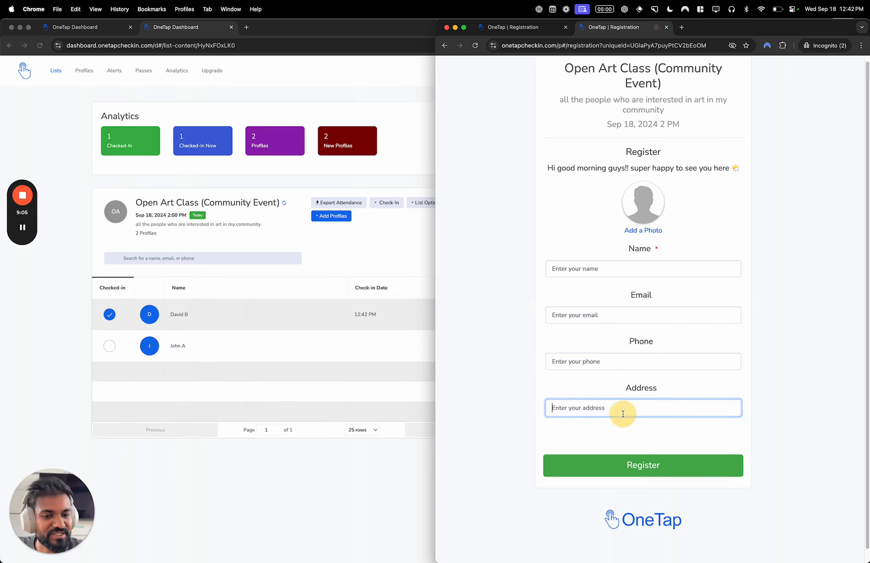
click(636, 356)
- On the Profiles page, close the profile panel and open the Share Registration Link dialog
click(356, 291)
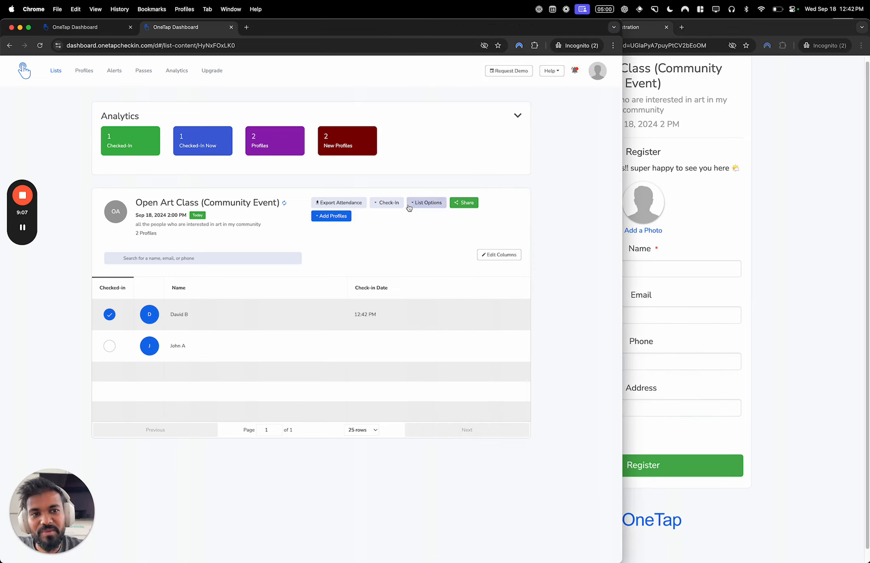
click(630, 191)
click(382, 141)
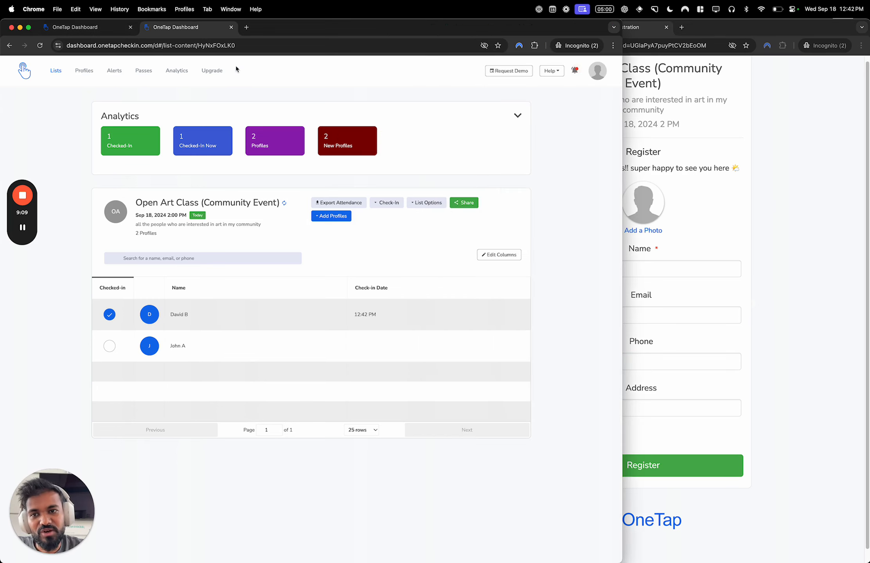
click(75, 27)
click(446, 94)
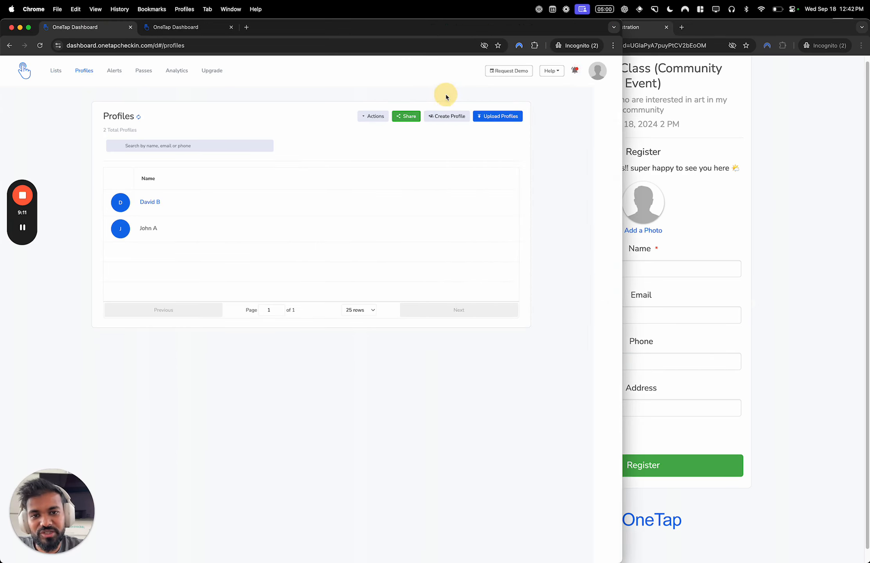
click(415, 118)
- Load the profile registration link in the preview and open its customization options
click(679, 159)
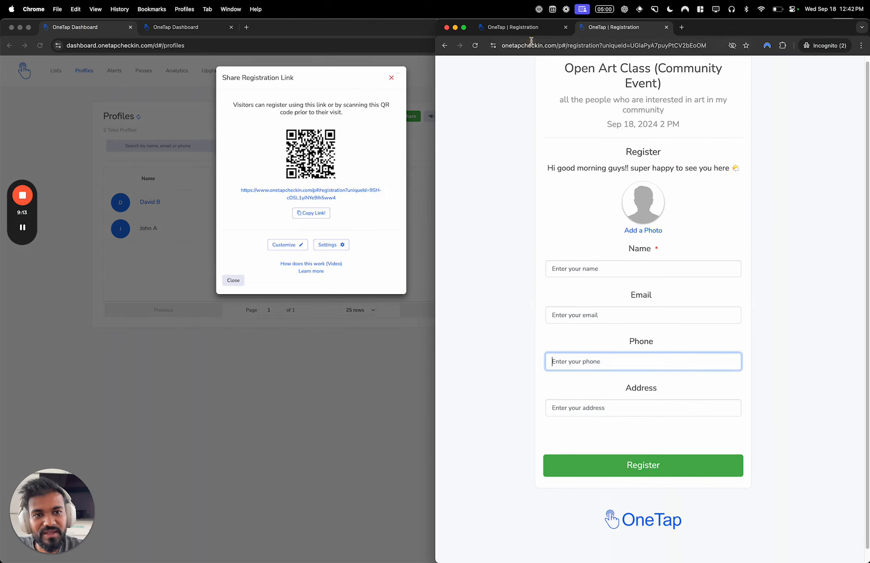
click(524, 28)
key(super+r)
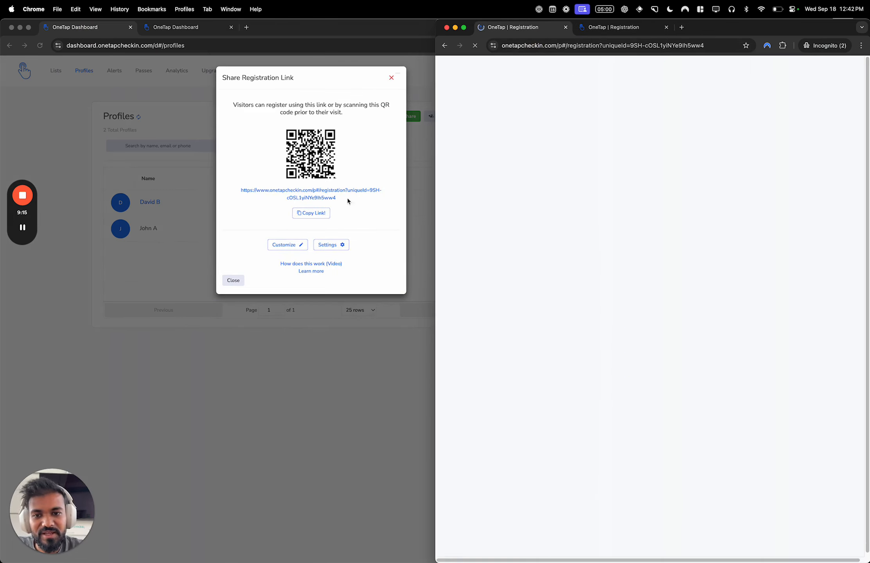
click(336, 241)
click(337, 244)
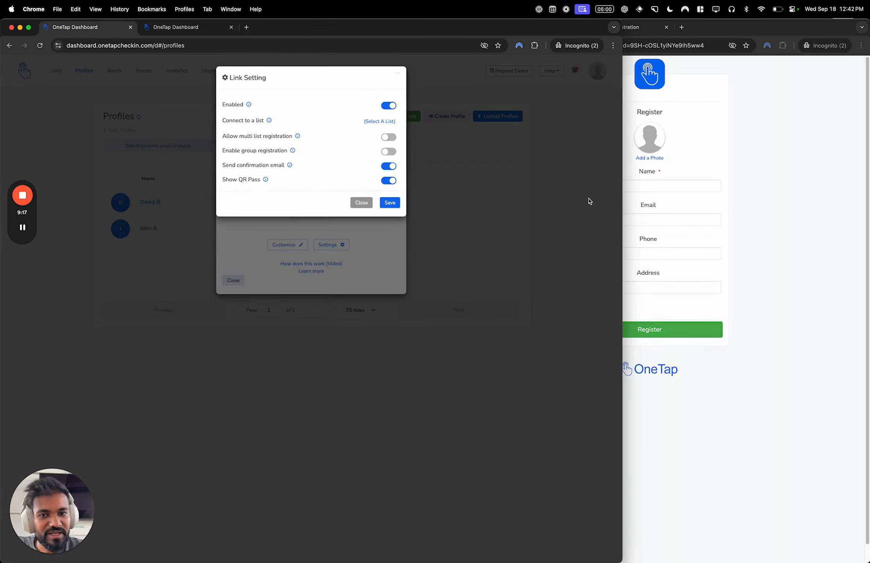
click(361, 203)
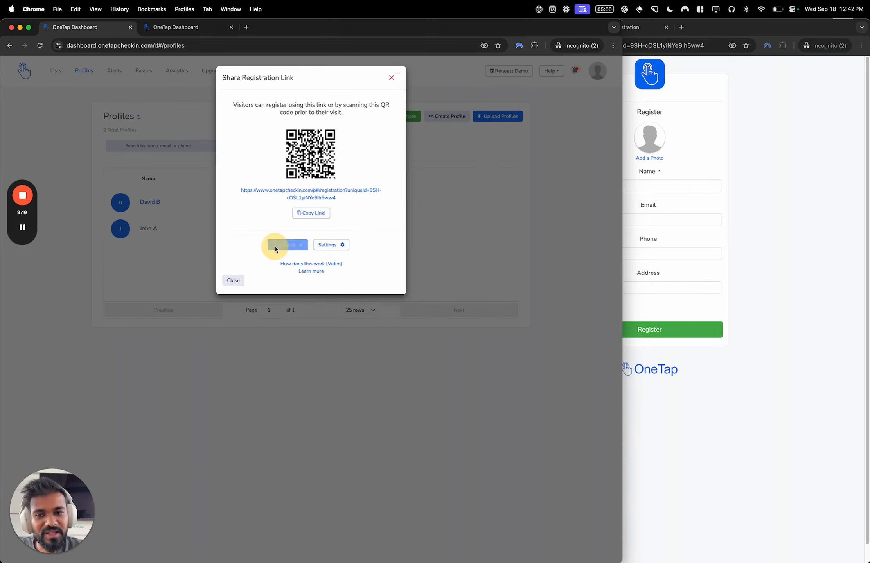
click(275, 244)
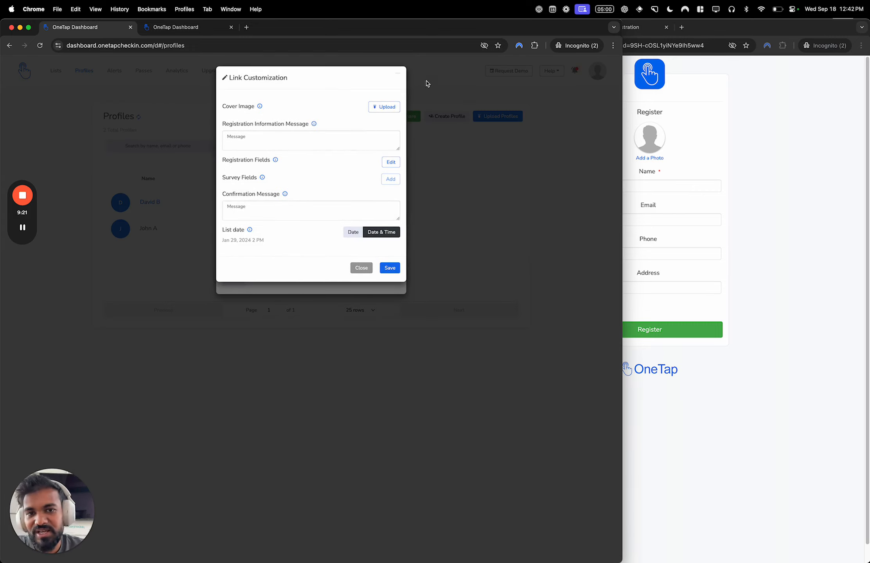
click(755, 92)
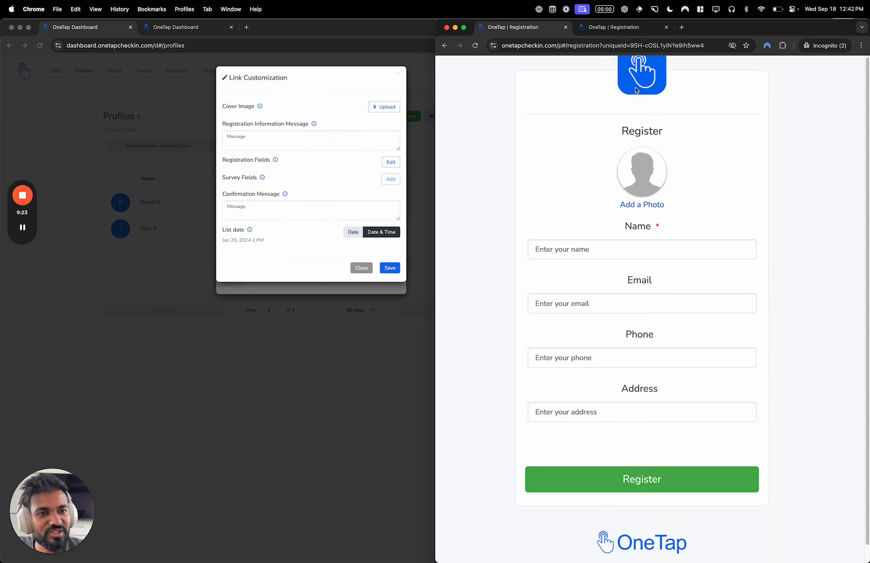
key(super+minus)
key(super+minus)
key(super+minus)
click(346, 144)
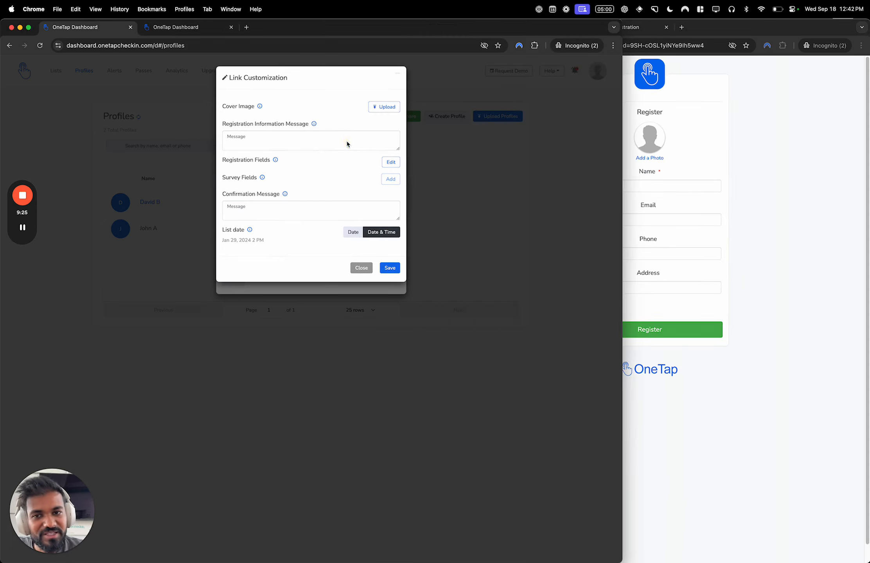
- Write the art studio welcome message ending in a palette emoji and save it
click(338, 139)
text(Hi welcome to Gloria's Art)
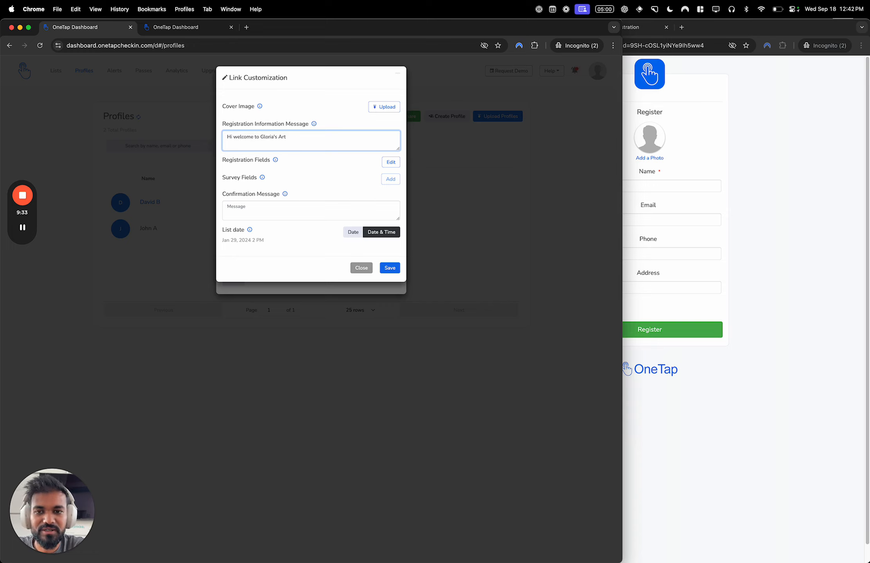
key(alt+space)
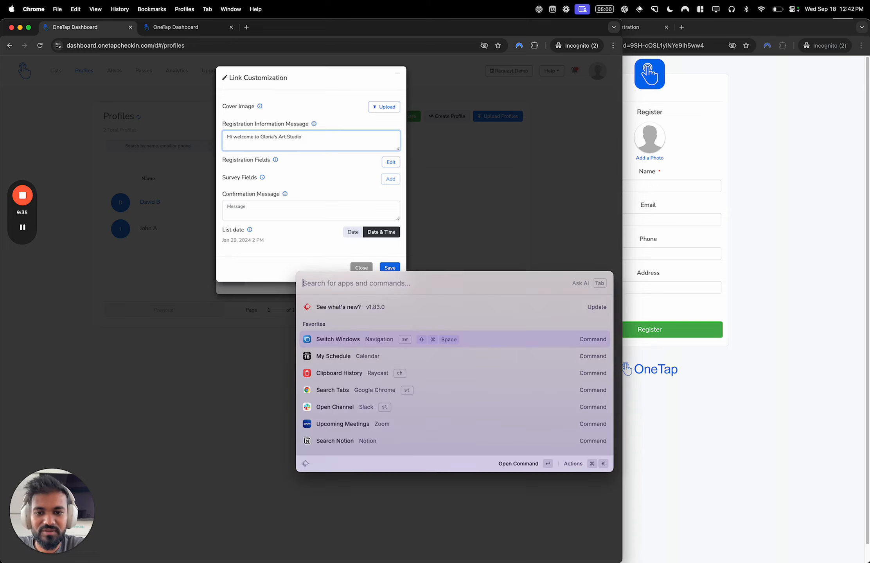
text(emoji)
key(Return)
text(paint)
key(Return)
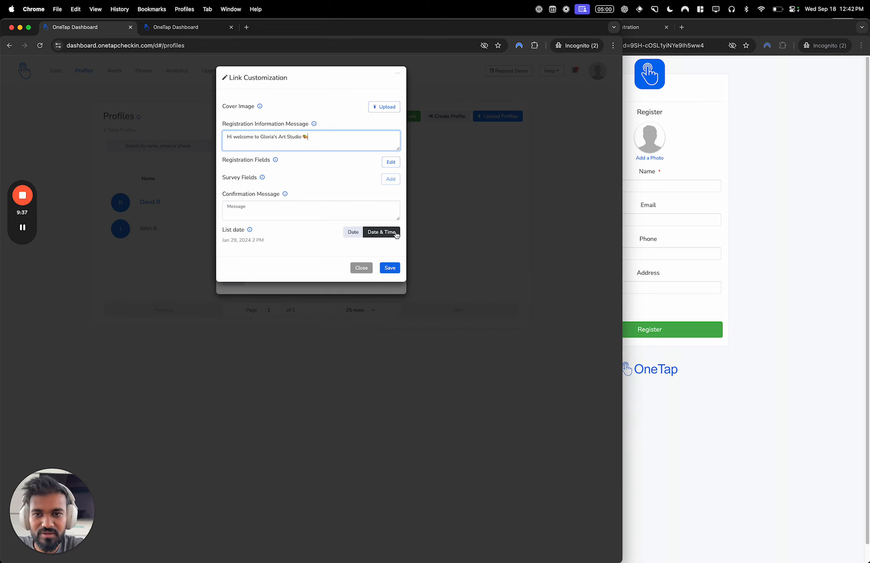
click(389, 268)
- Reload the preview to check the welcome message, then open the Registration Fields editor
click(724, 286)
key(super+r)
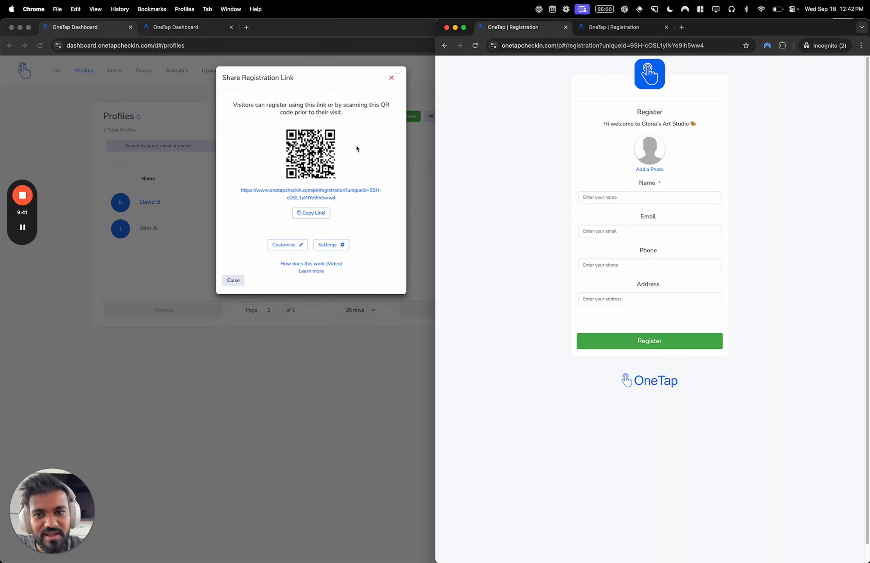
click(336, 245)
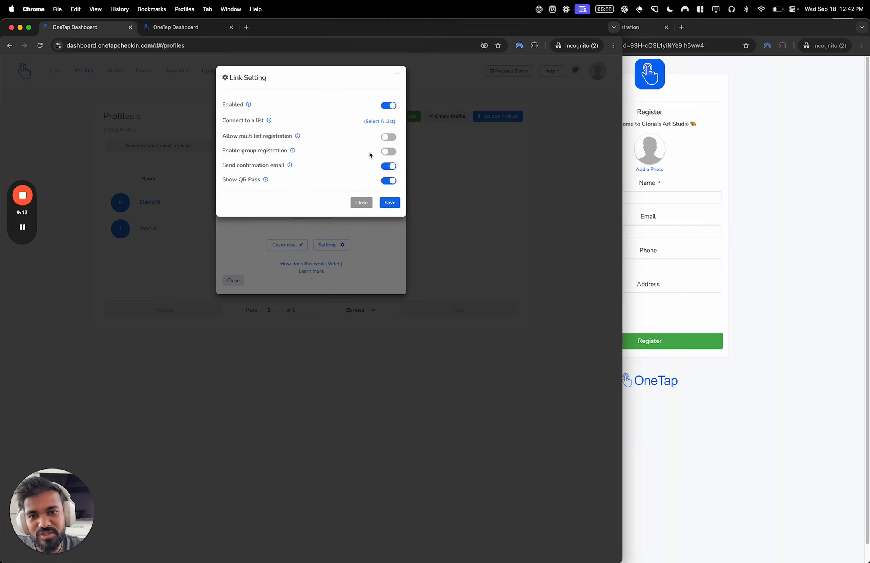
click(352, 206)
click(295, 244)
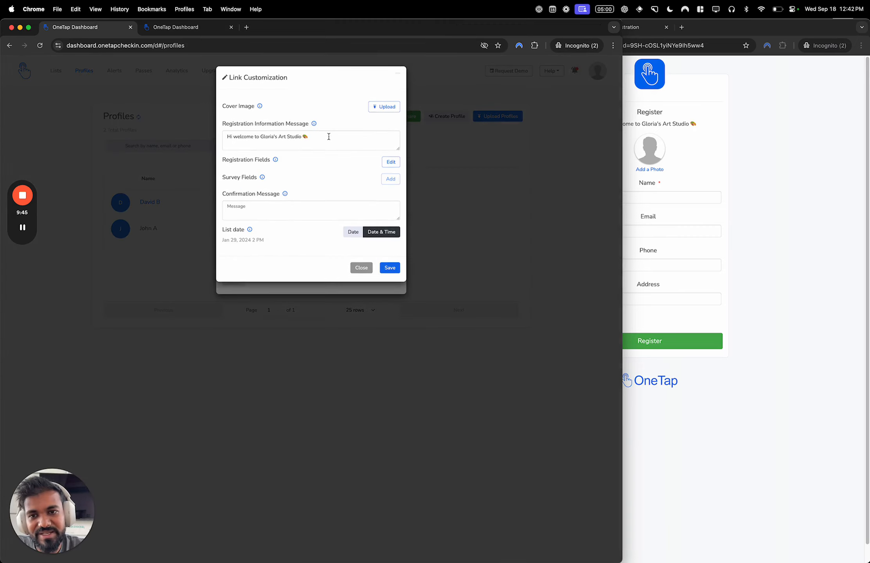
click(390, 165)
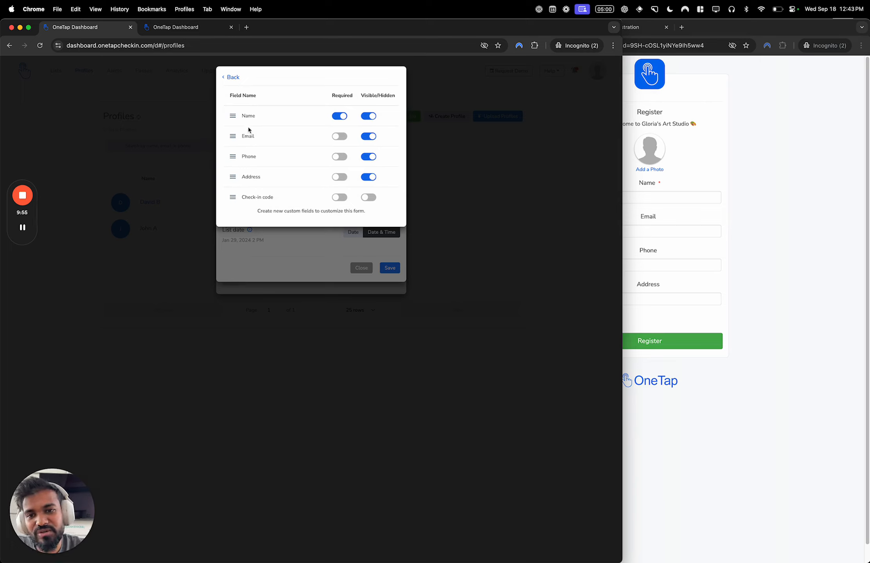
- Hide the Address, Phone and Email fields, save, and reload the registration preview
click(369, 177)
click(369, 157)
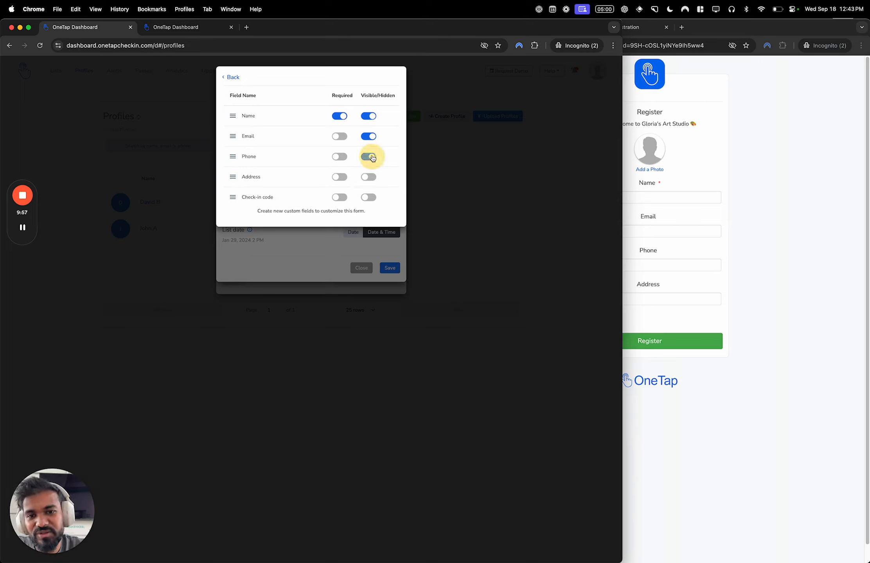
click(369, 137)
click(359, 243)
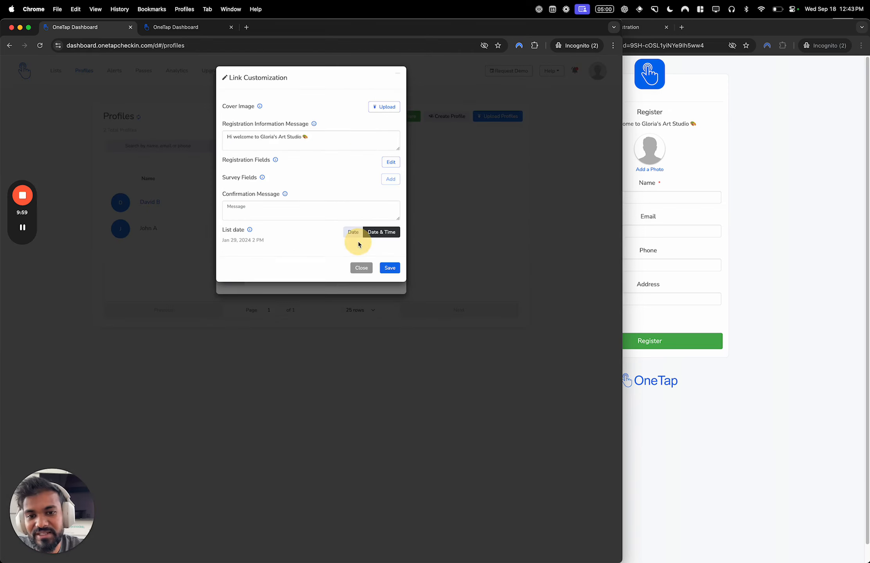
click(388, 268)
click(772, 276)
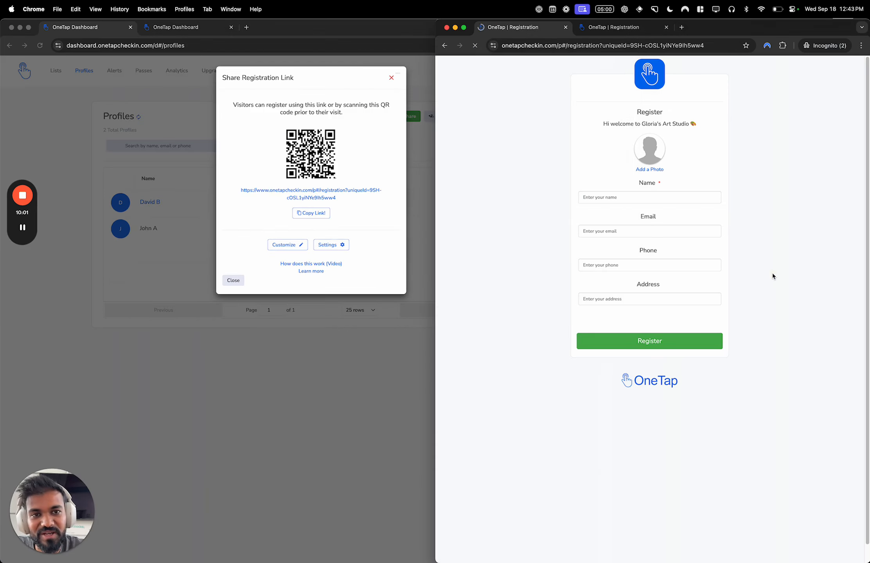
key(super+r)
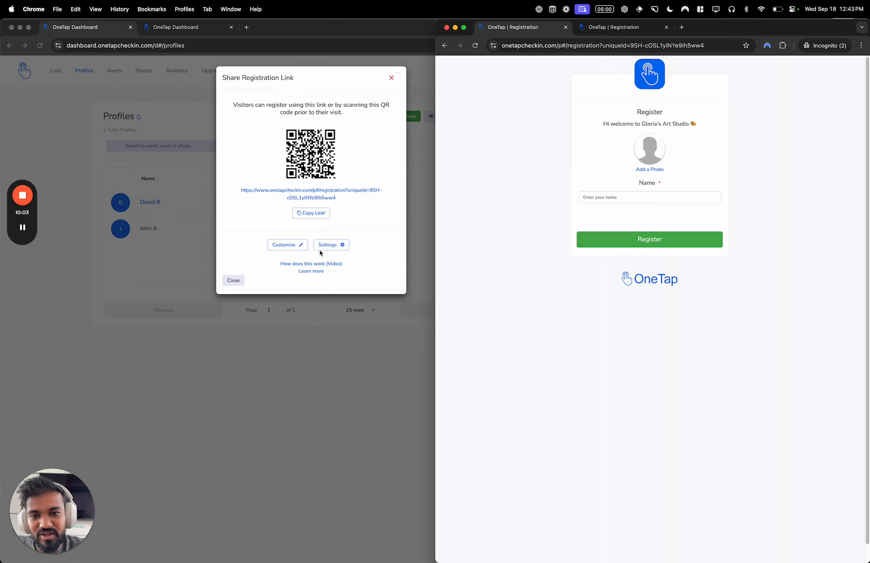
- Recheck the registration fields list, including Check-in code, then close all the dialogs
click(285, 245)
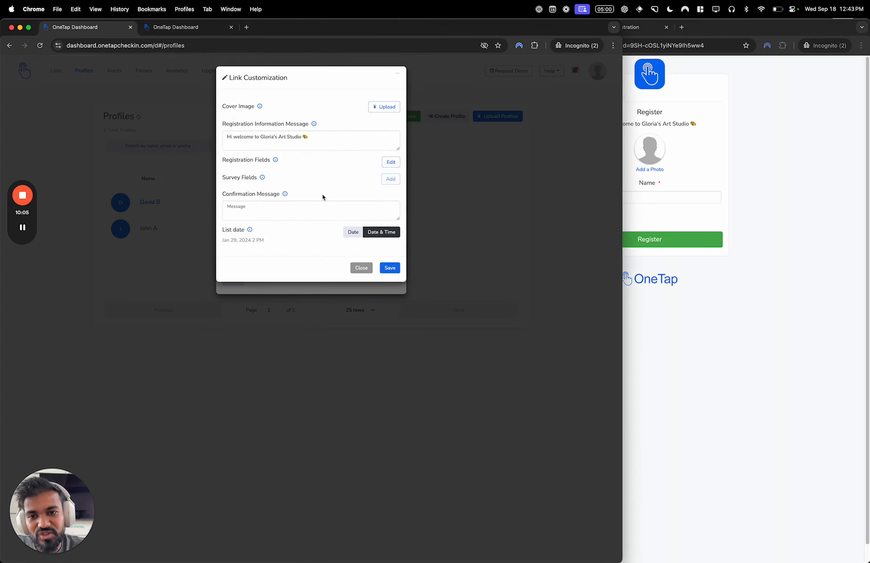
click(393, 162)
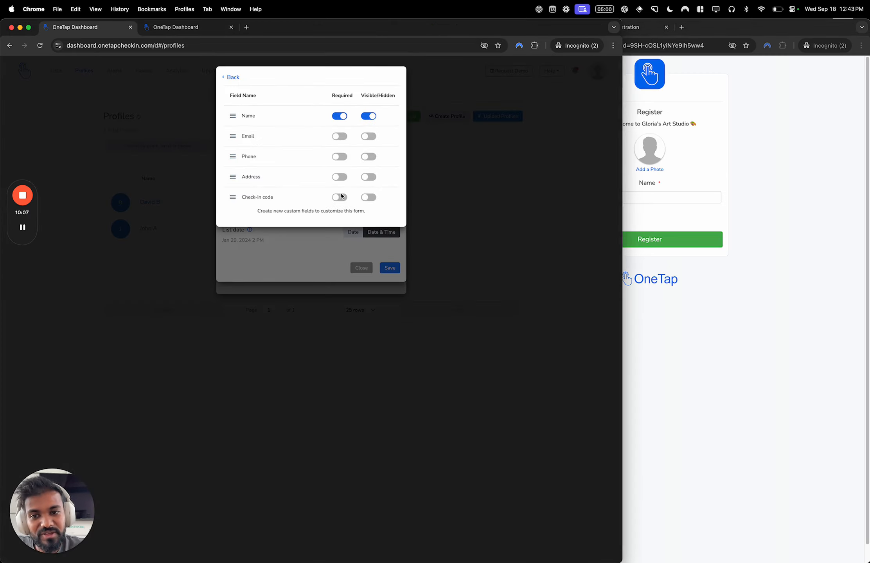
triple_click(254, 199)
scroll(255, 200, up, 5)
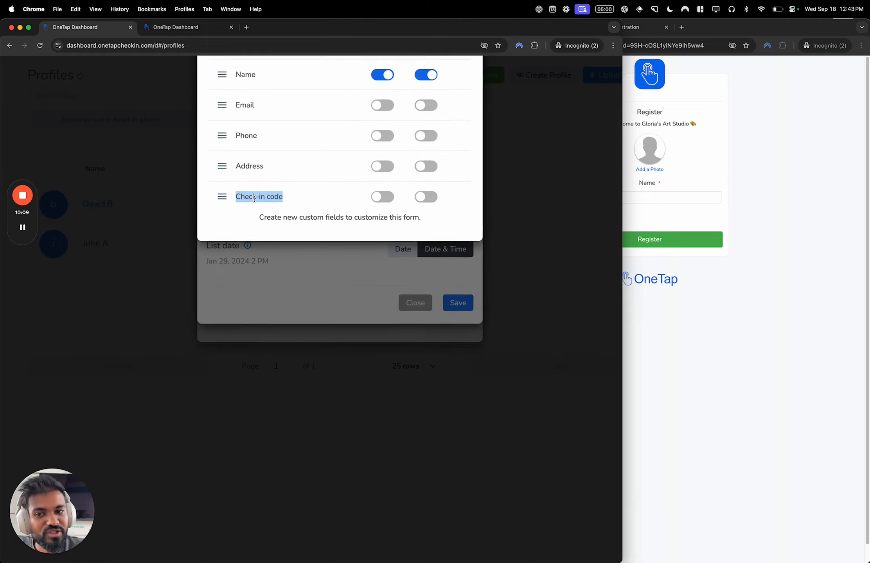
scroll(254, 201, up, 1)
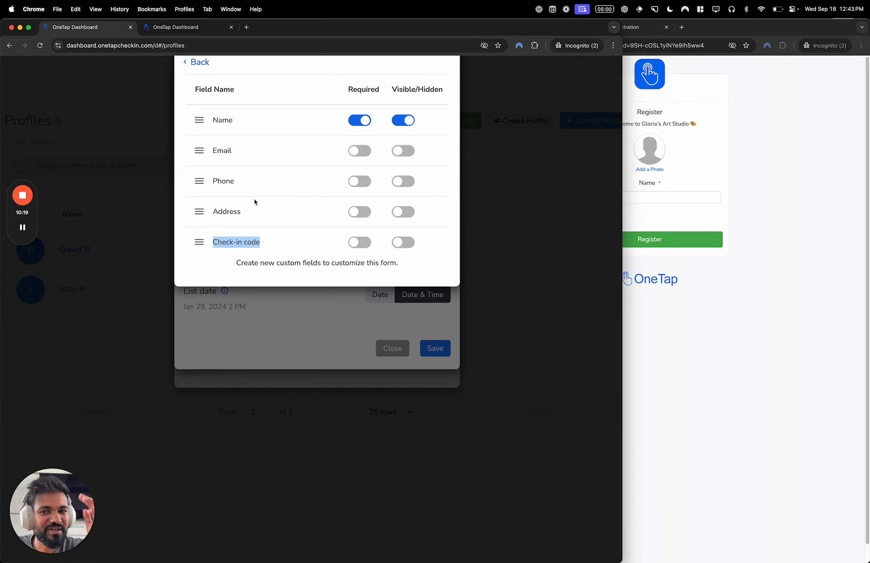
scroll(255, 203, down, 5)
click(296, 235)
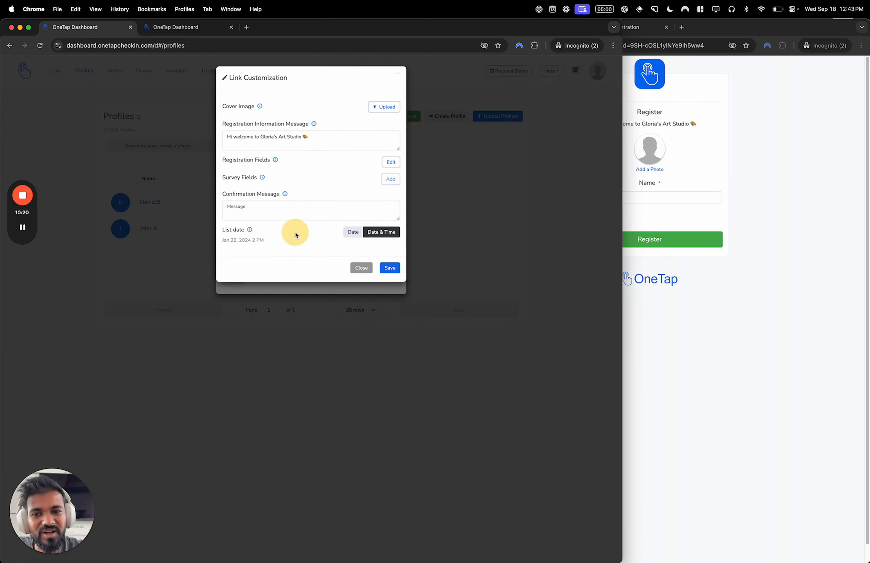
click(362, 268)
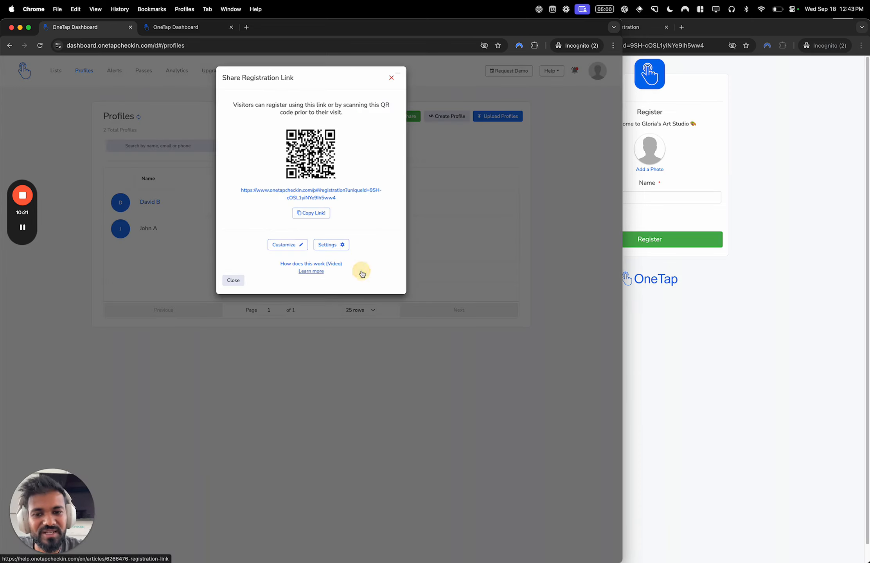
click(391, 76)
- Close the sharing window and start a new field in the Custom Fields manager
click(335, 211)
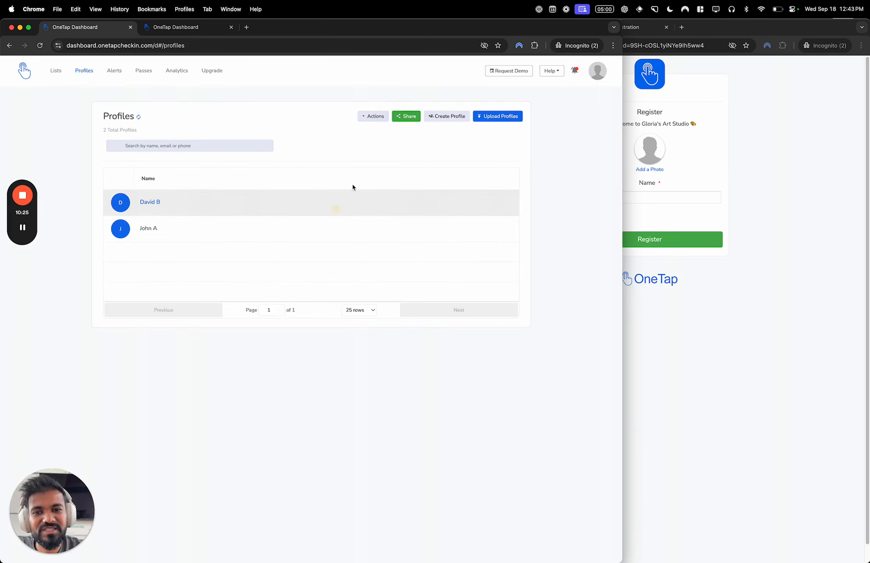
click(378, 118)
click(394, 129)
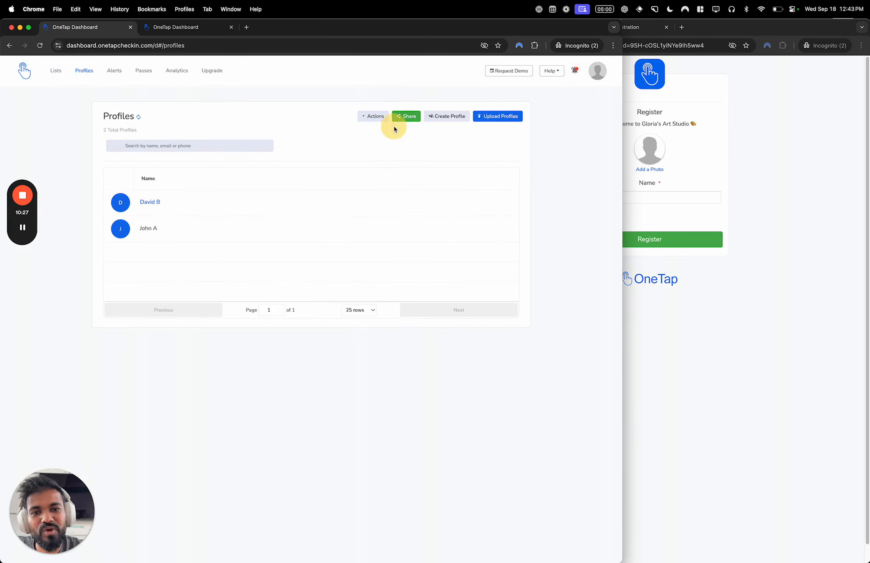
click(387, 79)
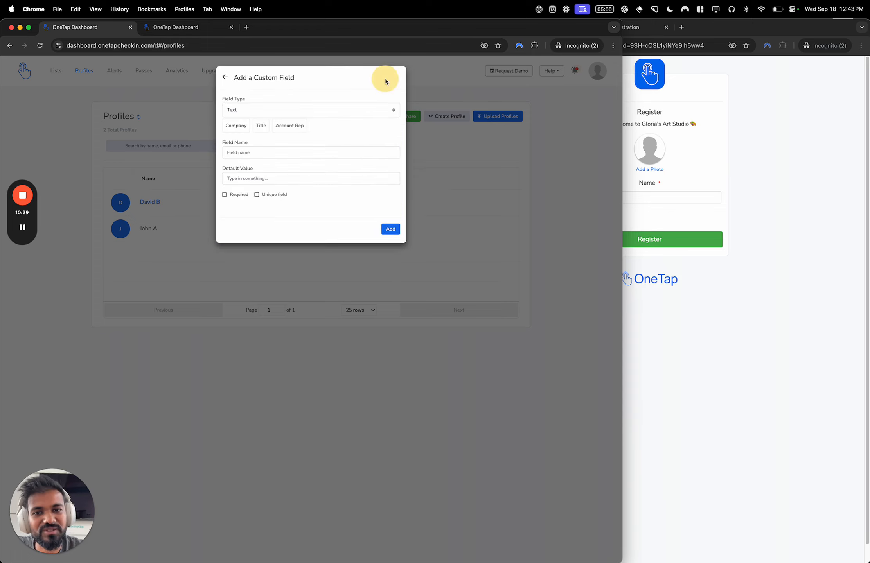
- Set the new custom field's type to List
click(303, 110)
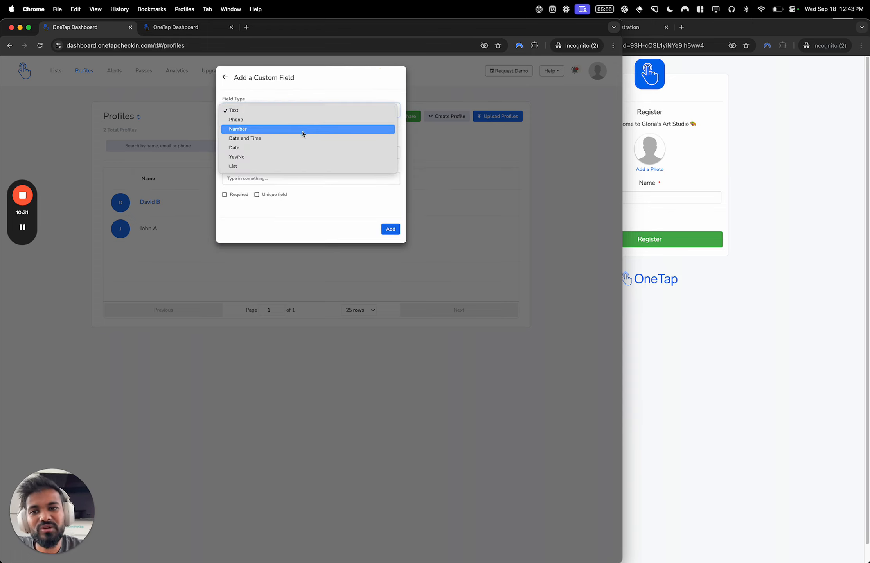
click(297, 165)
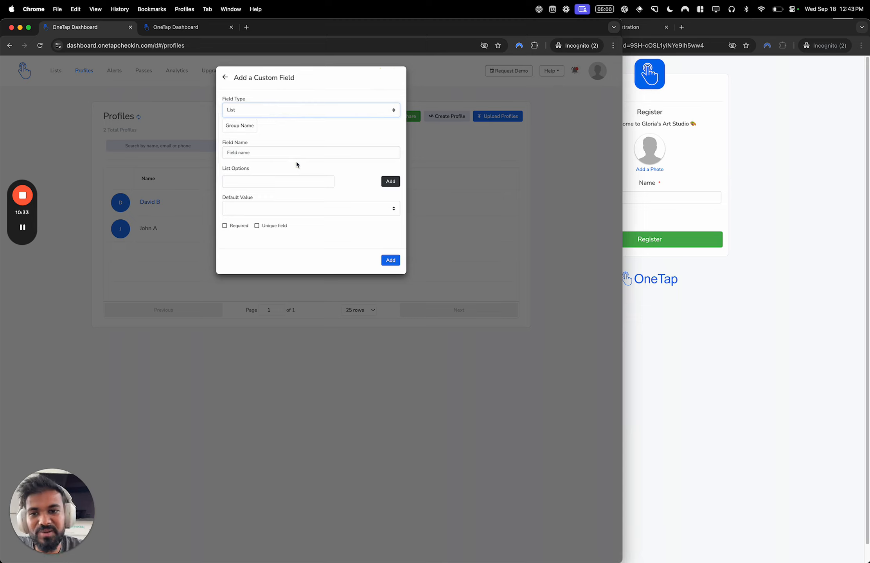
click(305, 113)
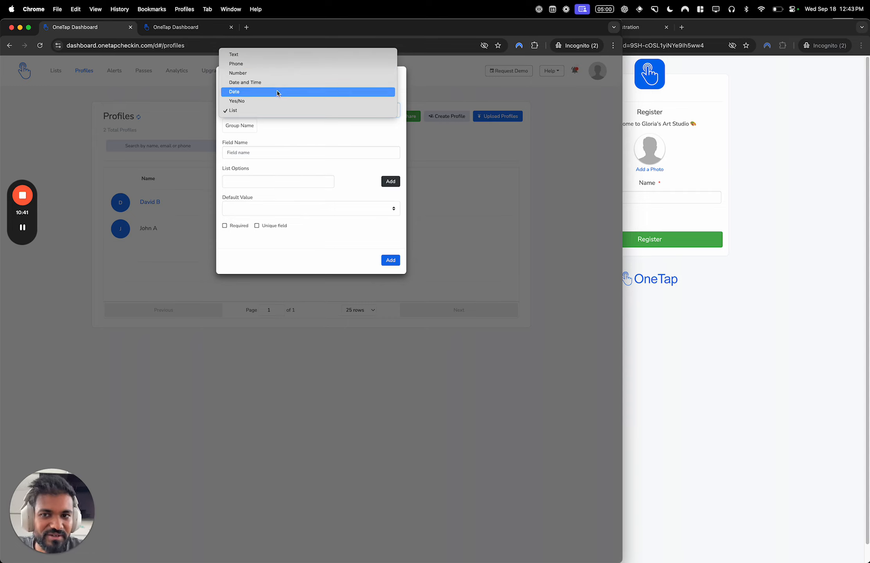
click(278, 112)
click(268, 112)
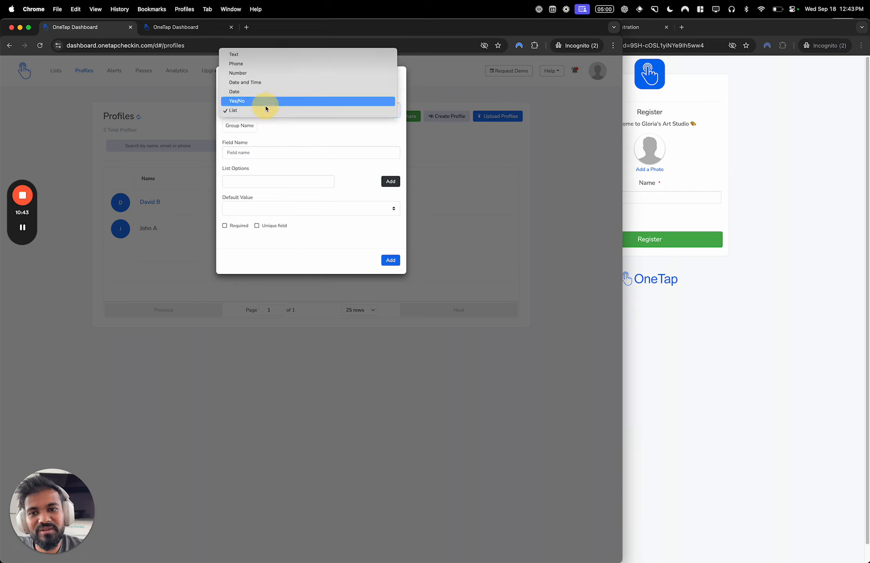
click(271, 111)
key(XF86MonBrightnessUp)
click(262, 111)
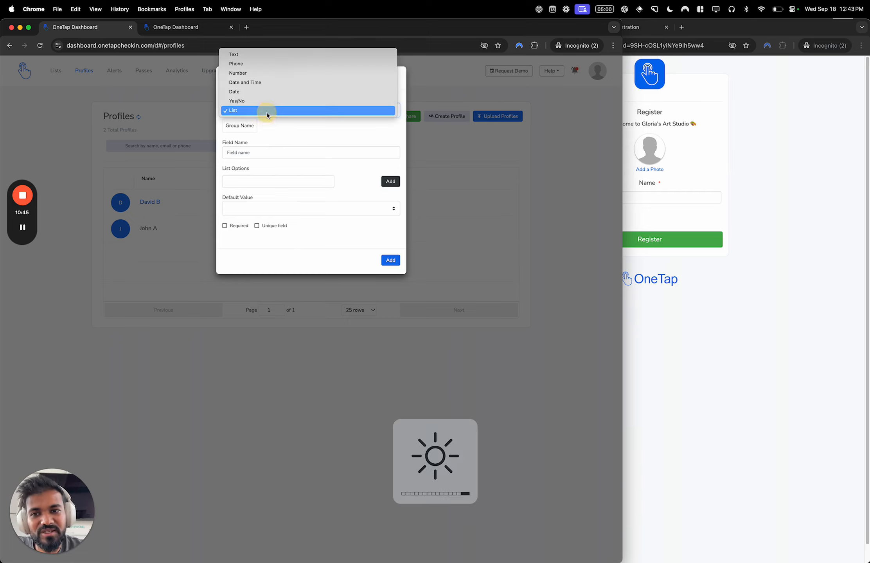
click(266, 113)
- Name the field 'Experience' and remove the temporary 'Experience Level' option
click(266, 182)
text(Exp)
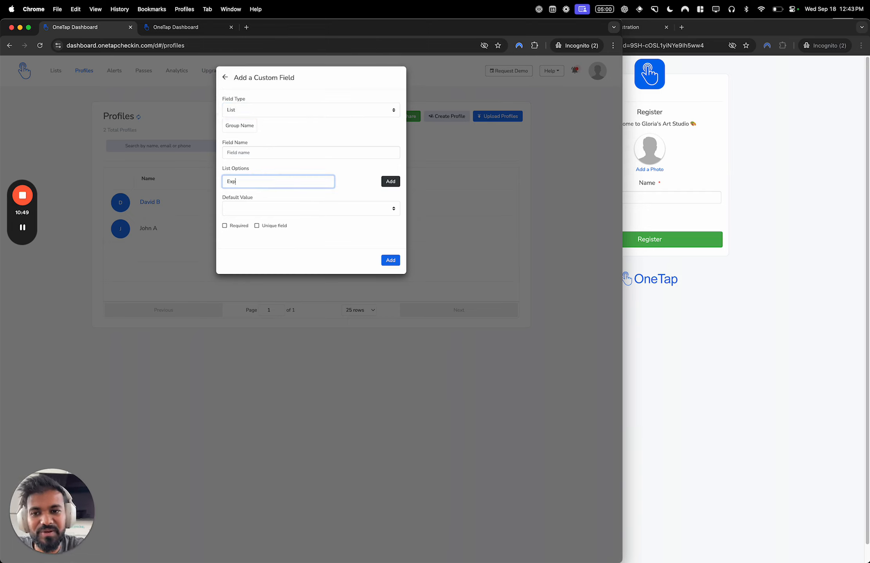
text(erience Level)
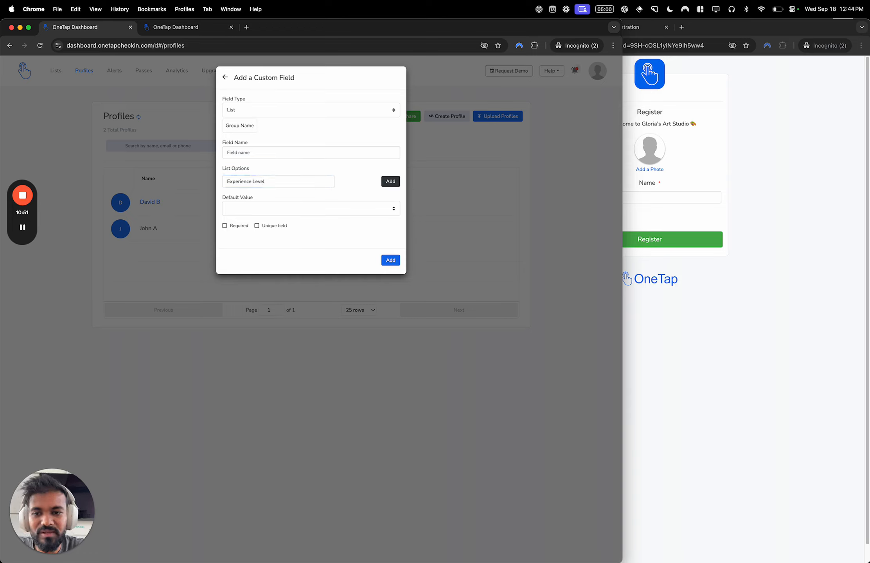
click(279, 212)
click(307, 194)
click(391, 181)
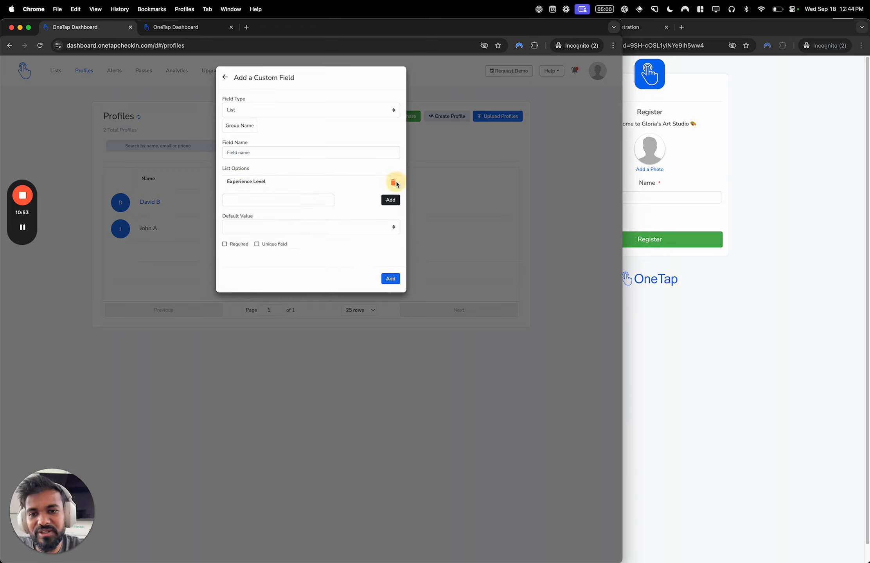
click(307, 194)
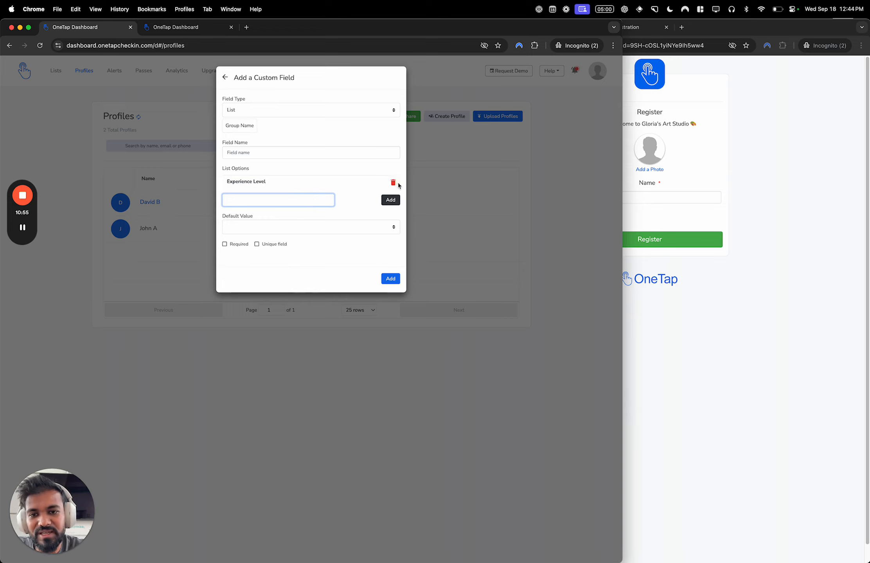
click(398, 185)
triple_click(249, 188)
double_click(246, 185)
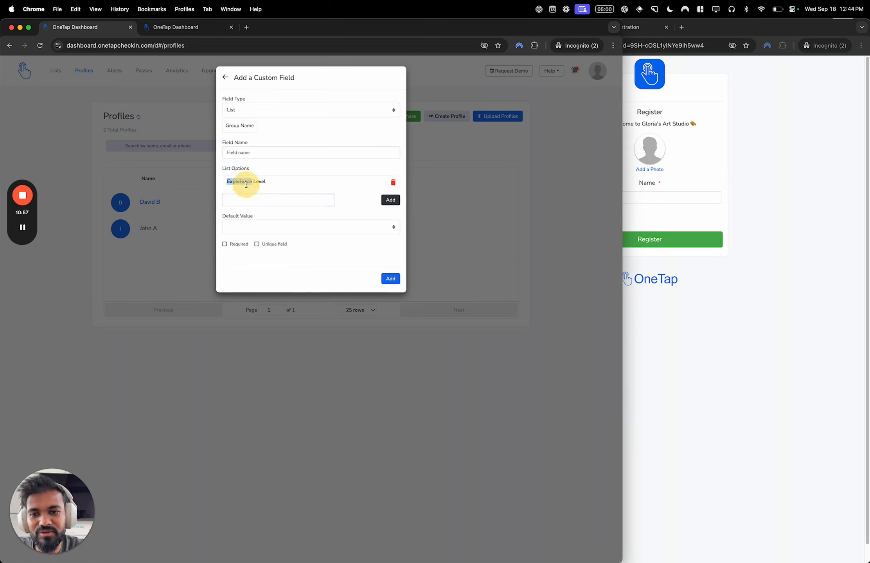
key(super+c)
click(249, 152)
key(super+v)
click(393, 183)
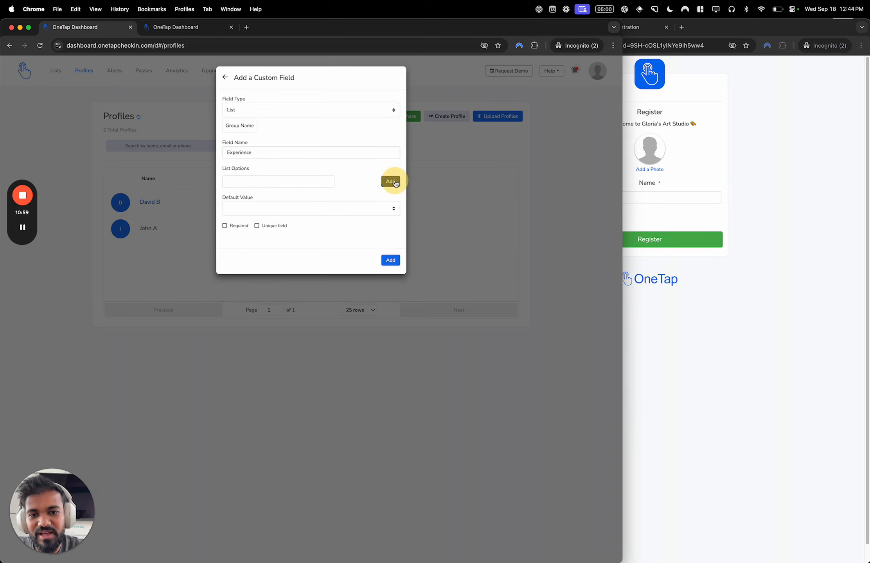
- Add options Beginner, Intermediate, Expert, Professional and Hobby, then create and save the field
click(304, 184)
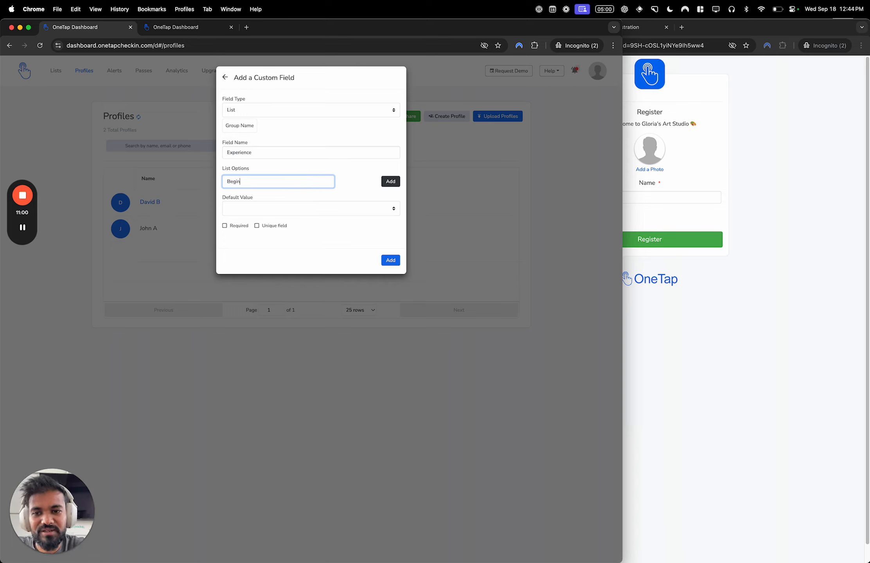
click(390, 181)
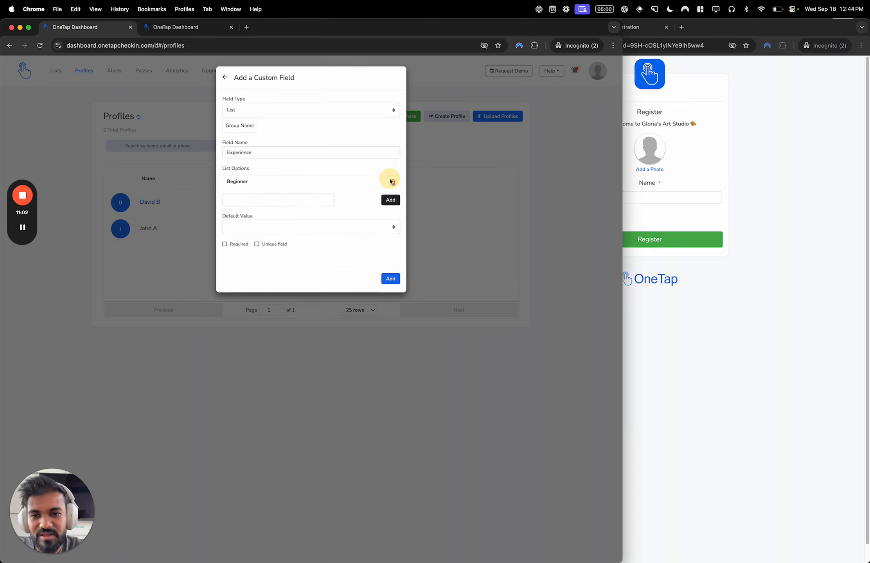
click(288, 199)
text(In)
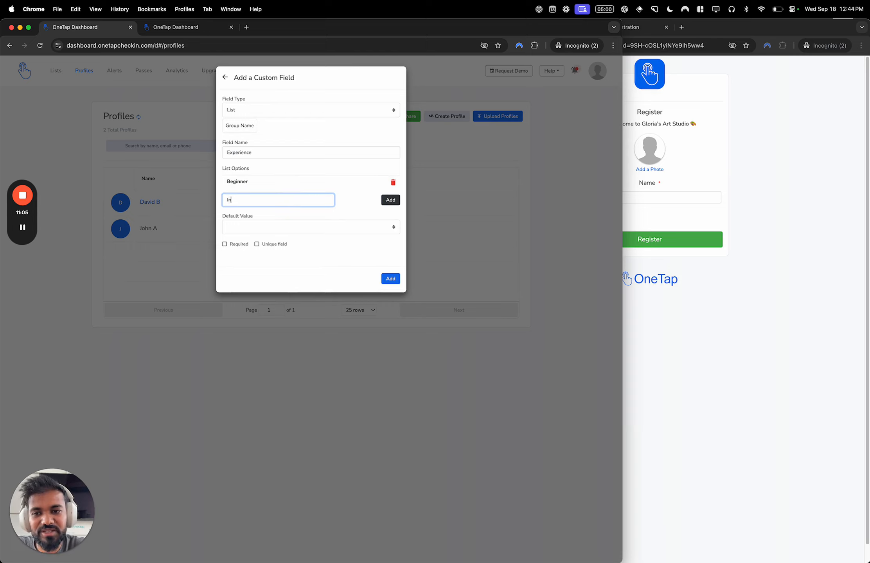
text(Pro)
text(f)
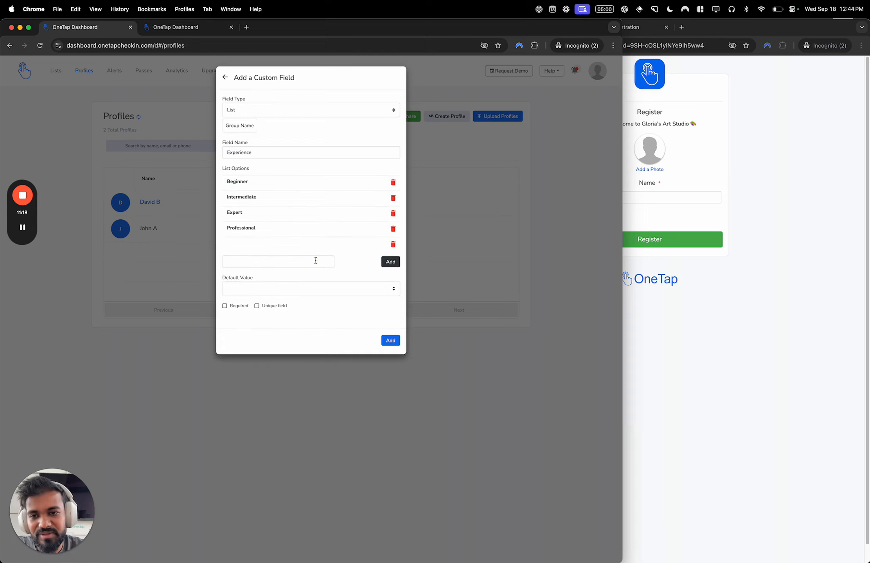
key(Return)
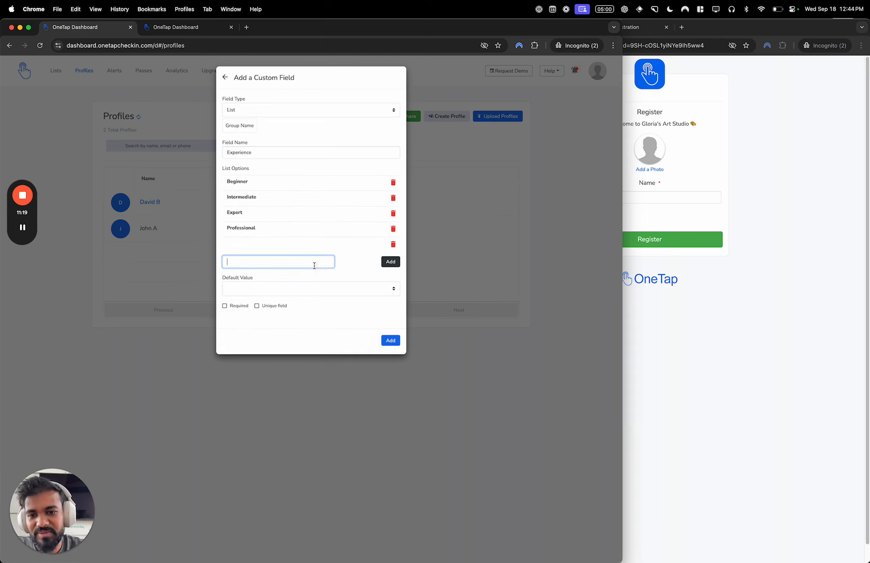
text(Hobby)
click(390, 261)
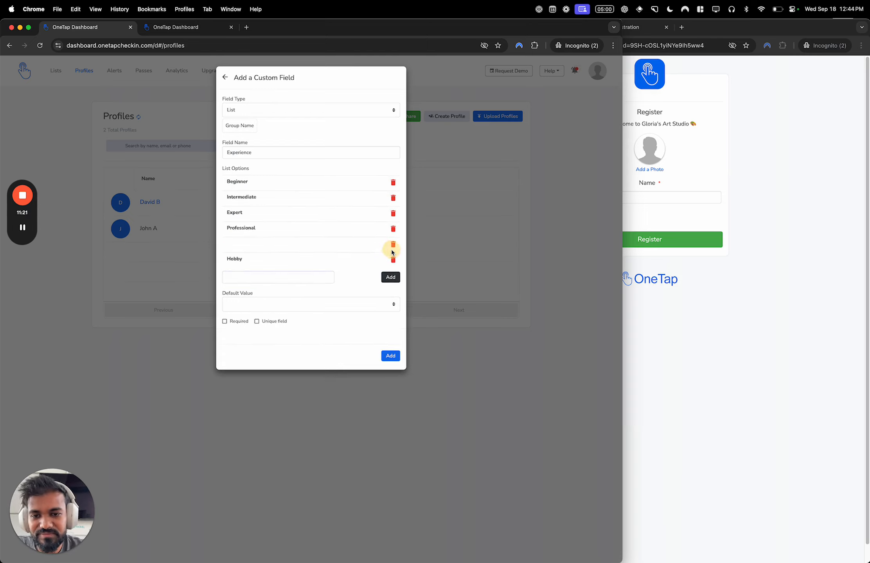
click(393, 244)
click(390, 341)
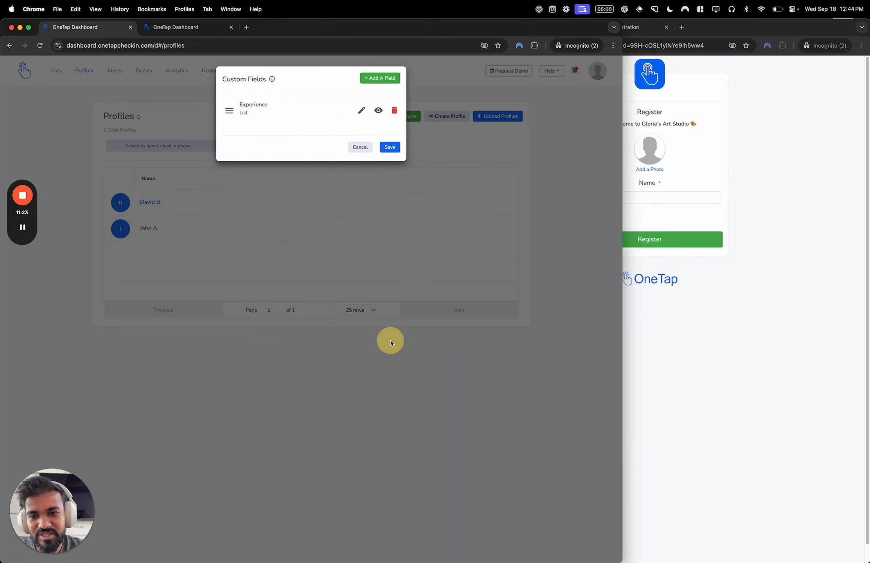
click(391, 147)
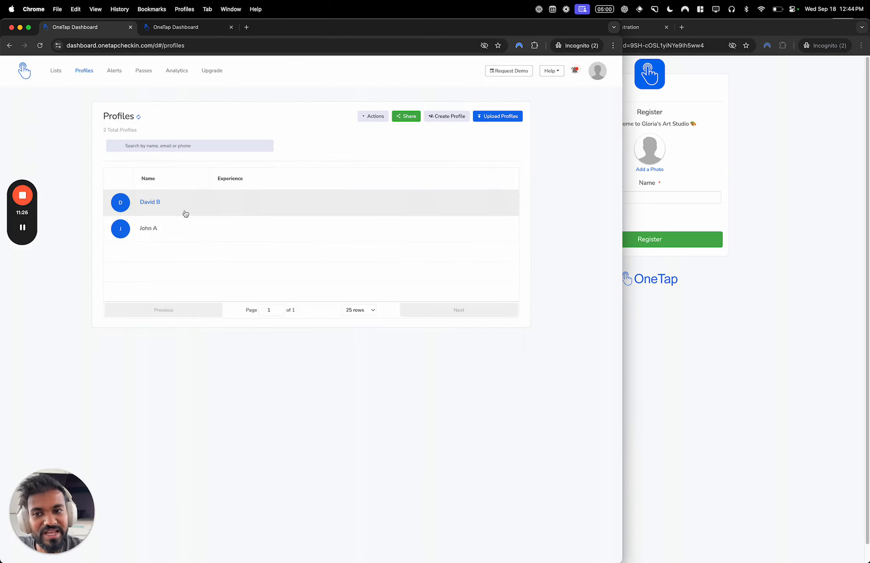
- Check the Experience dropdown on the first profile, close it, and reopen Custom Fields
click(182, 210)
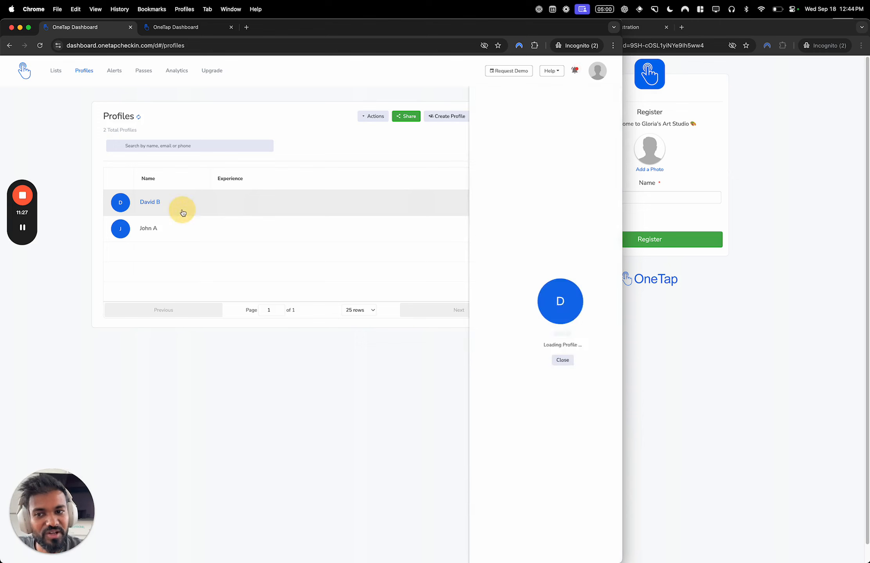
click(505, 397)
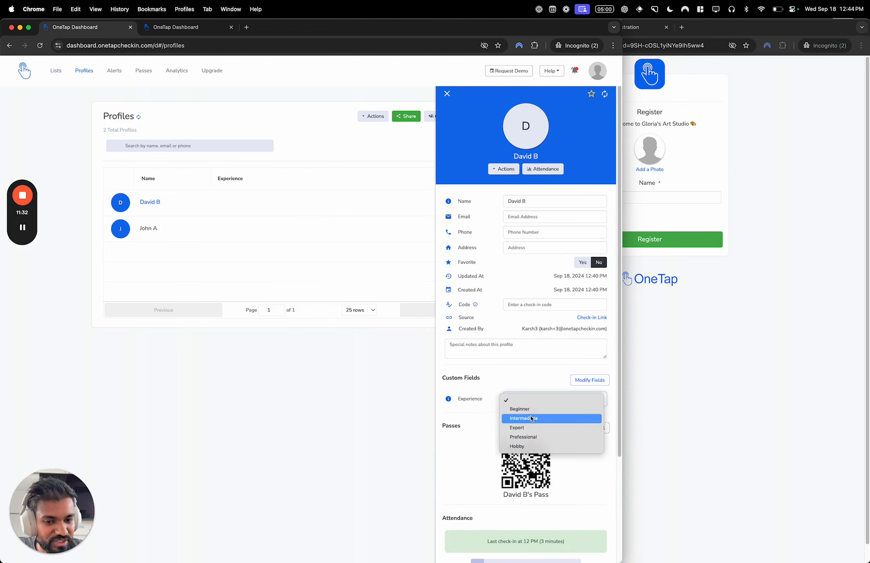
click(447, 93)
click(446, 93)
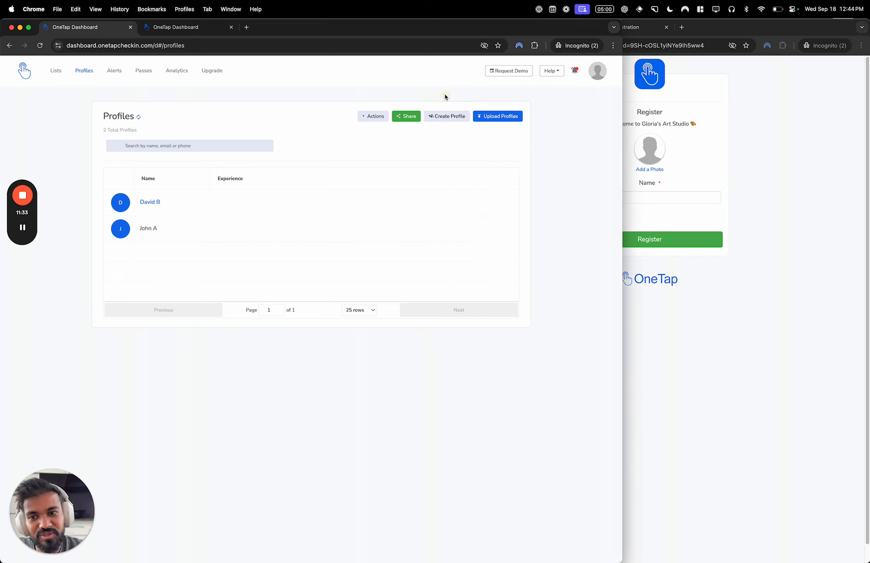
click(376, 118)
click(387, 131)
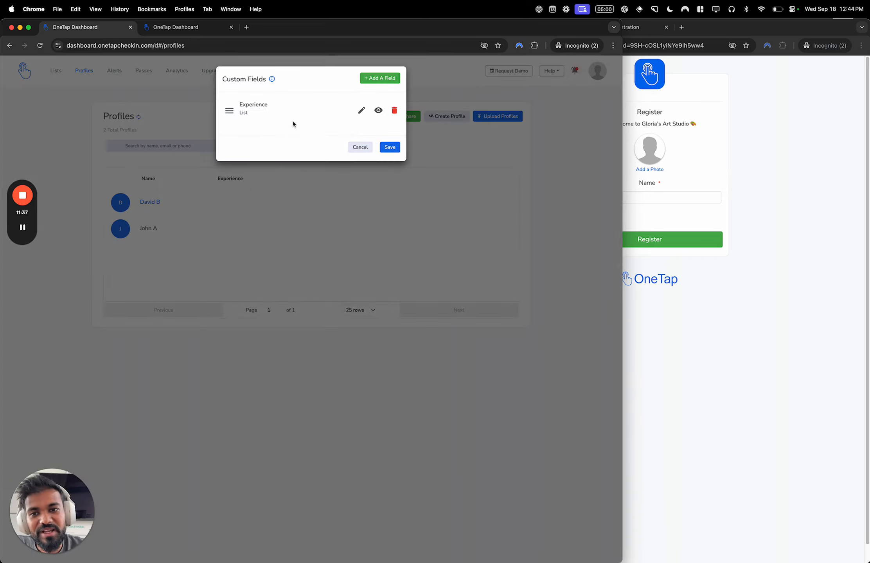
- Start a new Date-type custom field, drafting the name 'First Painting Date'
click(380, 78)
click(305, 115)
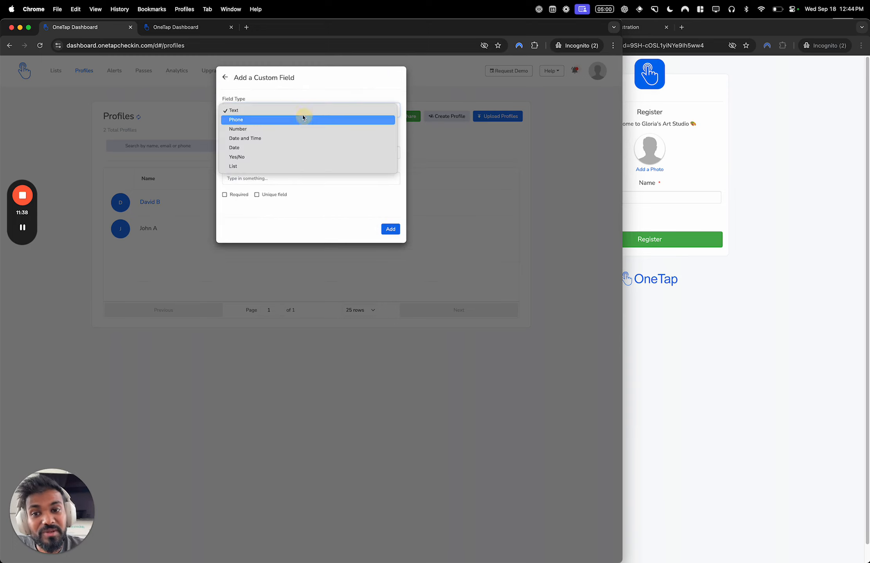
click(296, 148)
click(277, 151)
text(F)
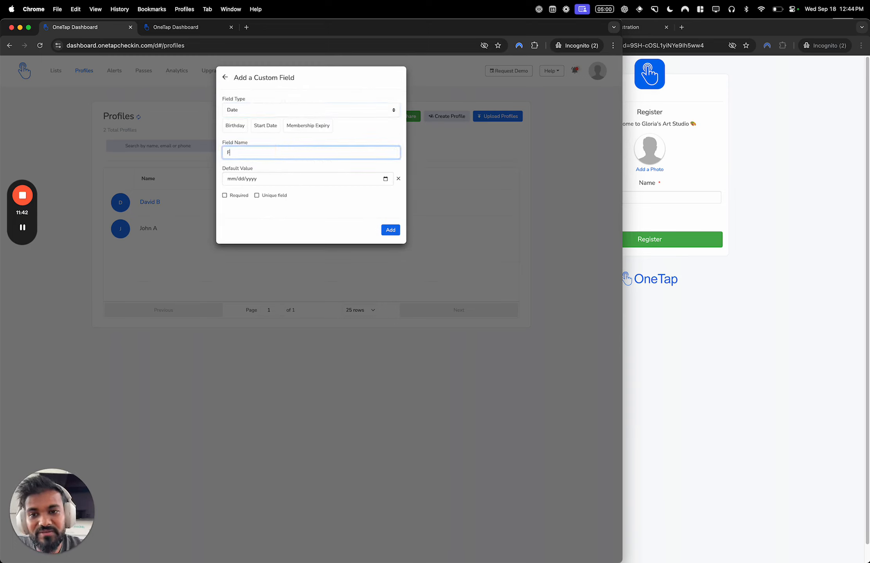
text(rist)
key(BackSpace)
key(BackSpace)
key(BackSpace)
key(BackSpace)
text(irst Painting Ex)
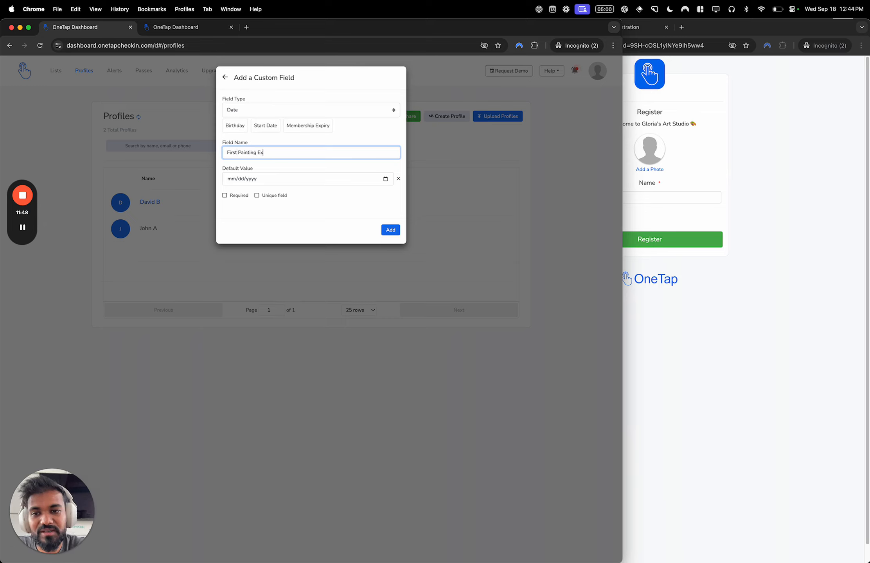
text(perience)
key(alt+shift+Left)
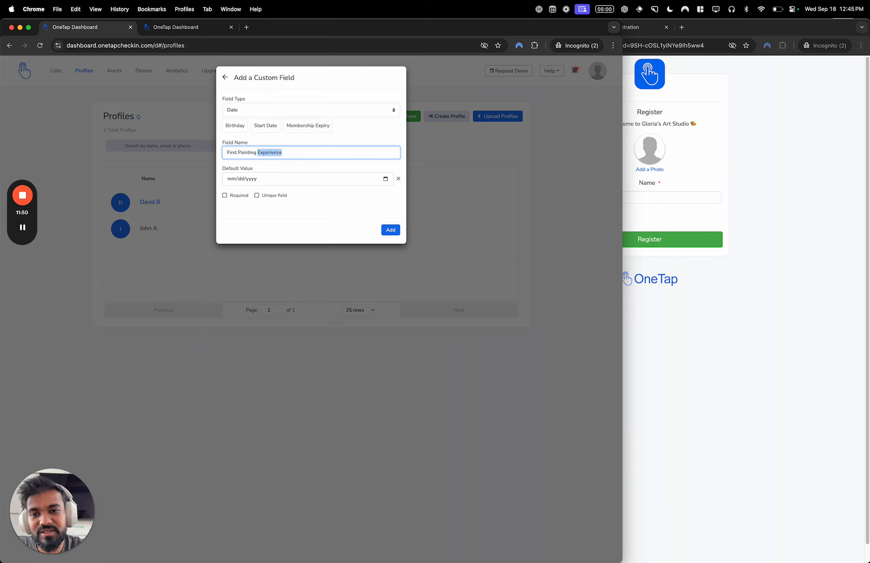
text(Date)
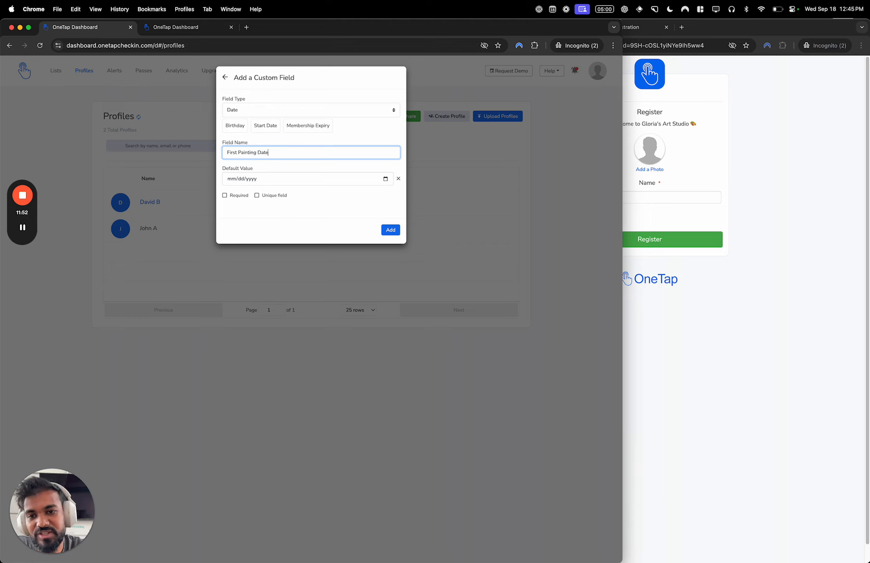
- Switch to the Birthday preset name and add the Birthday date field
click(239, 129)
click(254, 113)
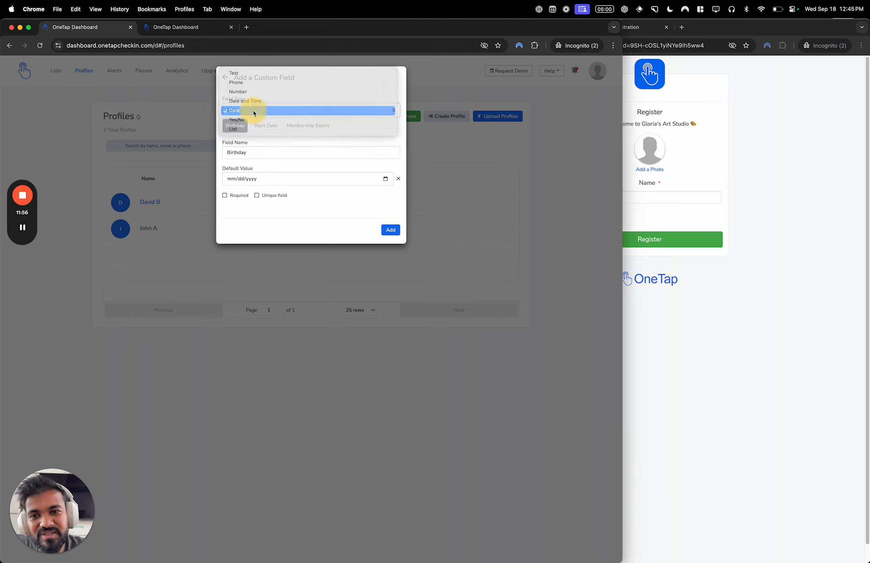
click(254, 113)
double_click(254, 153)
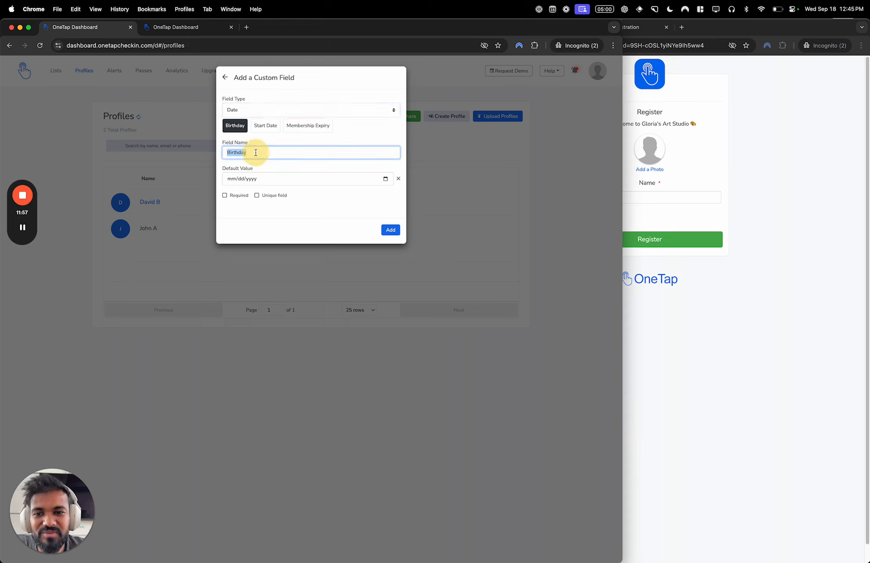
click(390, 230)
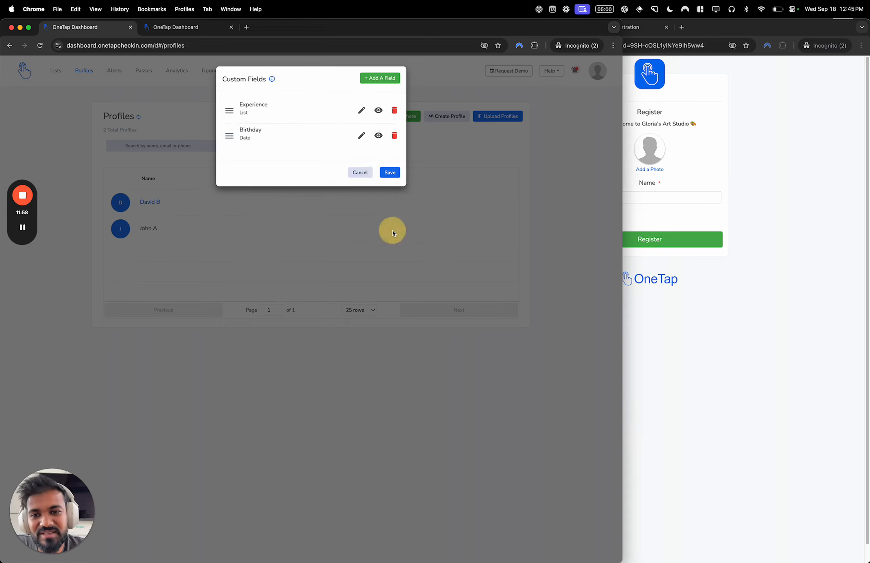
- Create a Yes/No custom field named 'First Time Visitor?'
click(380, 78)
click(335, 109)
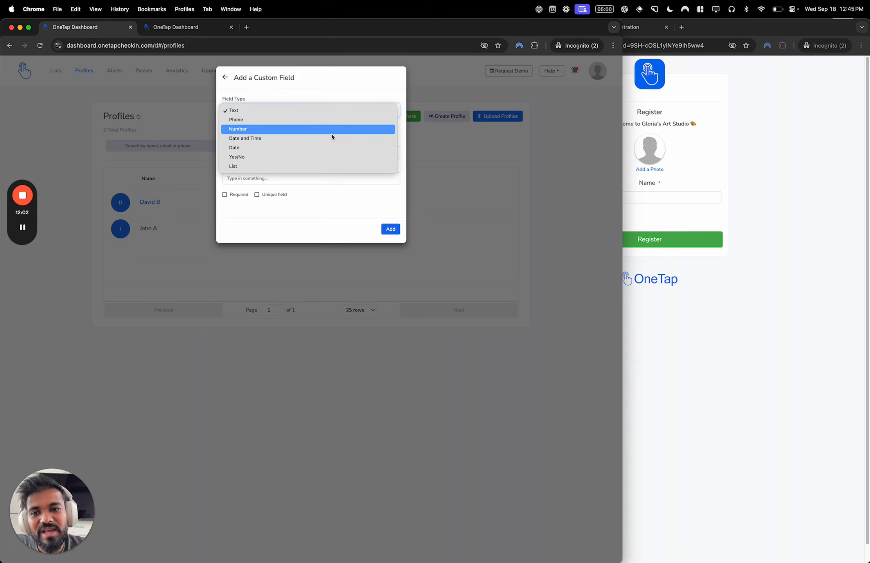
click(330, 157)
click(297, 153)
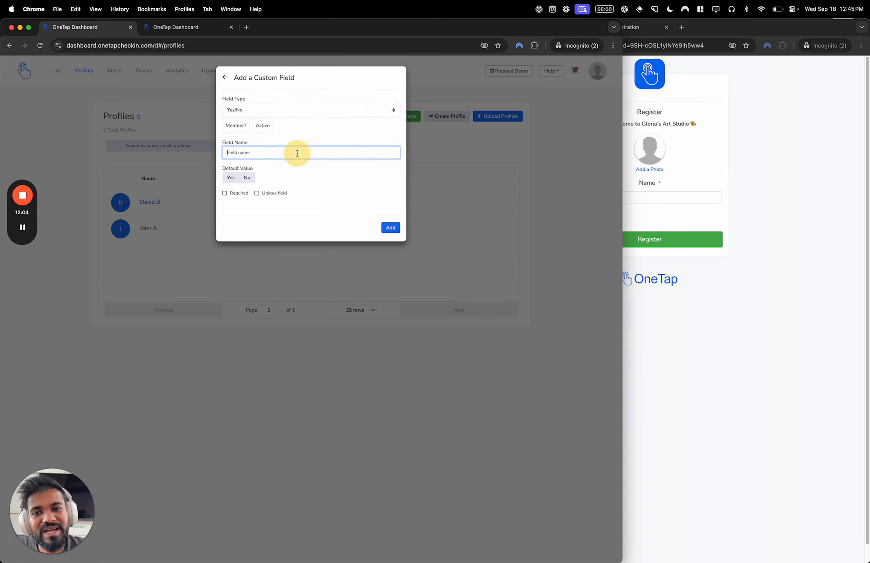
text(Visi)
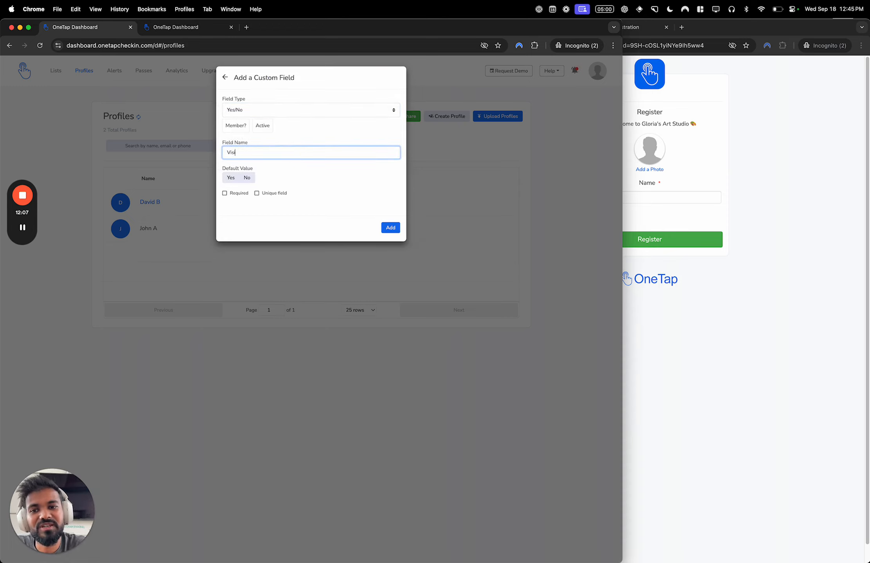
text(ted B)
key(super+a)
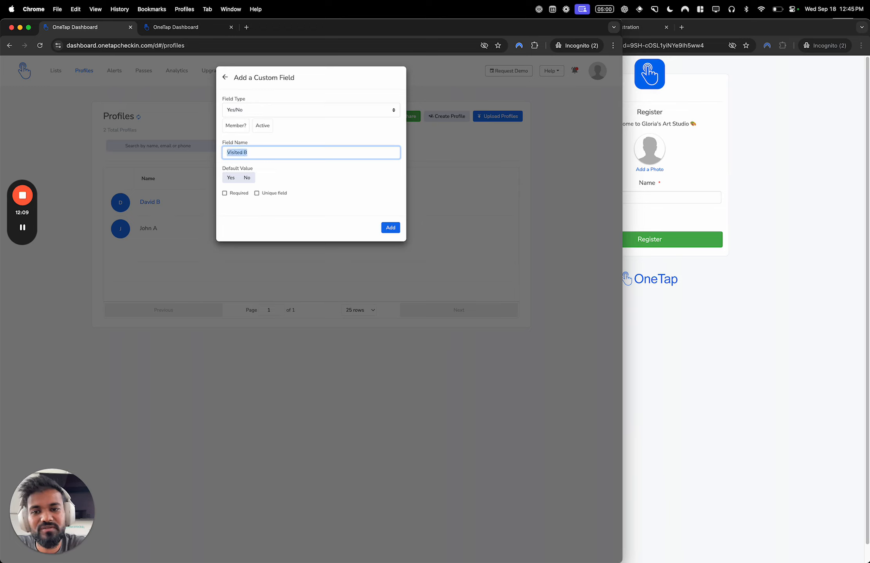
text(First Time Visitor)
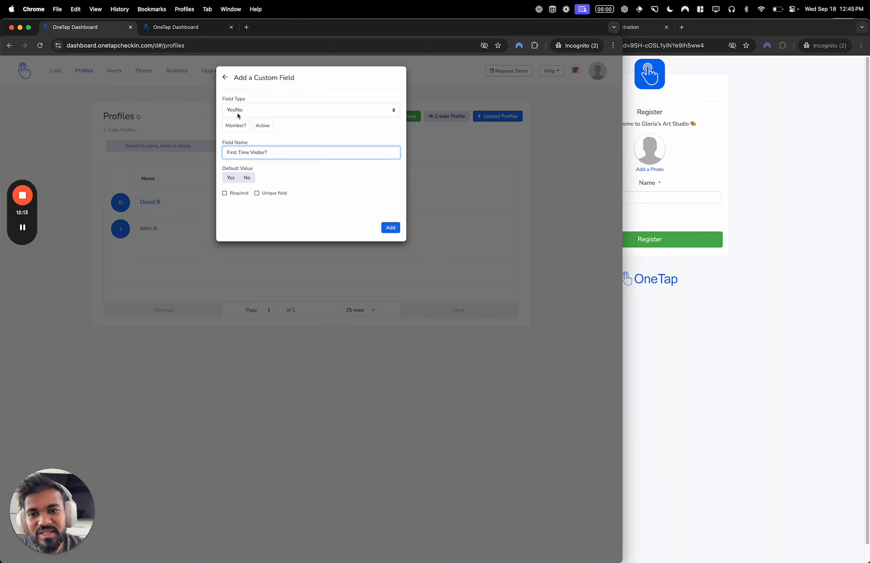
text(?)
- Default it to No, add and save the field, then open the second profile
click(247, 177)
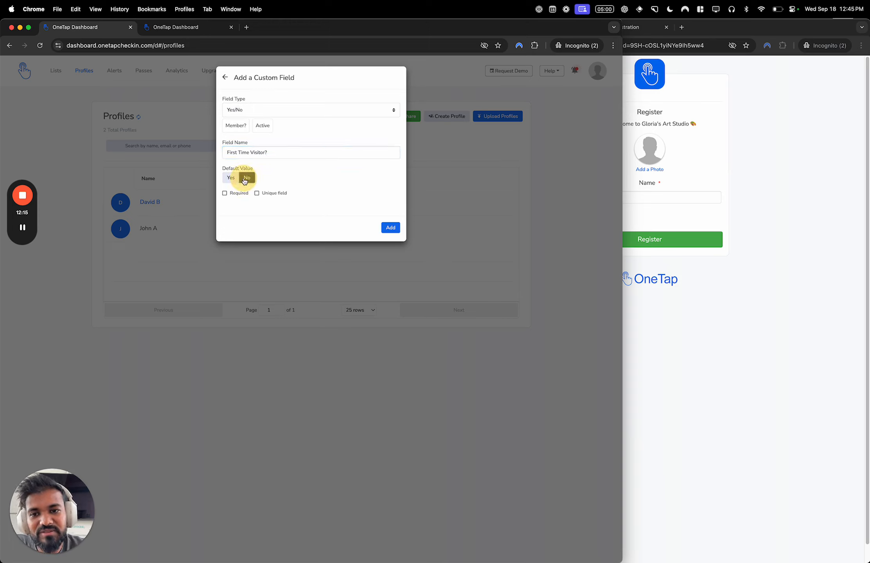
click(390, 227)
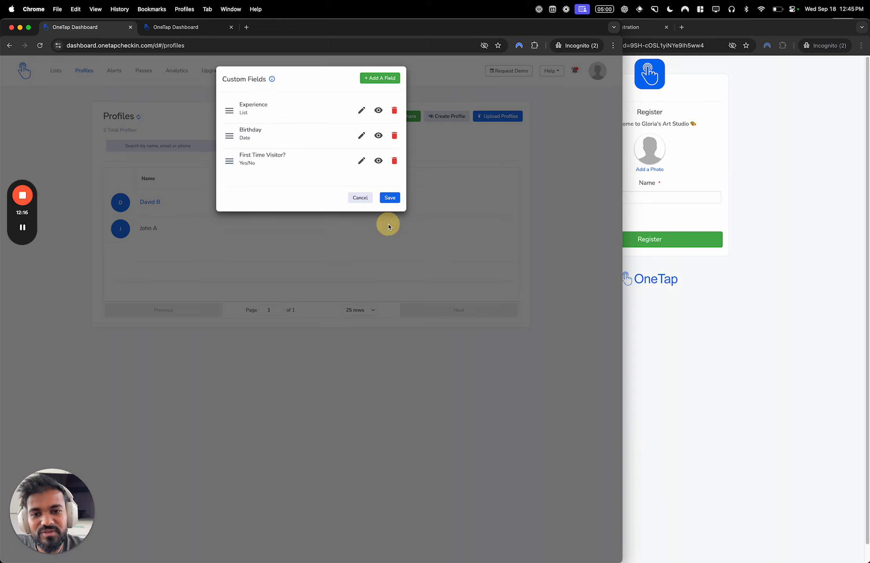
click(390, 198)
click(223, 224)
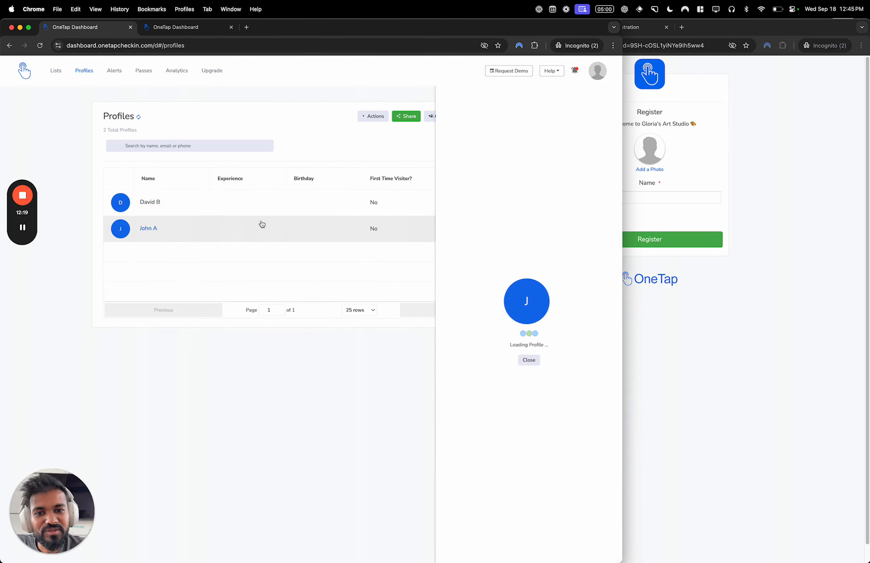
- Maximize the window, check the profile's Experience options, then close the profile panel
scroll(496, 299, up, 2)
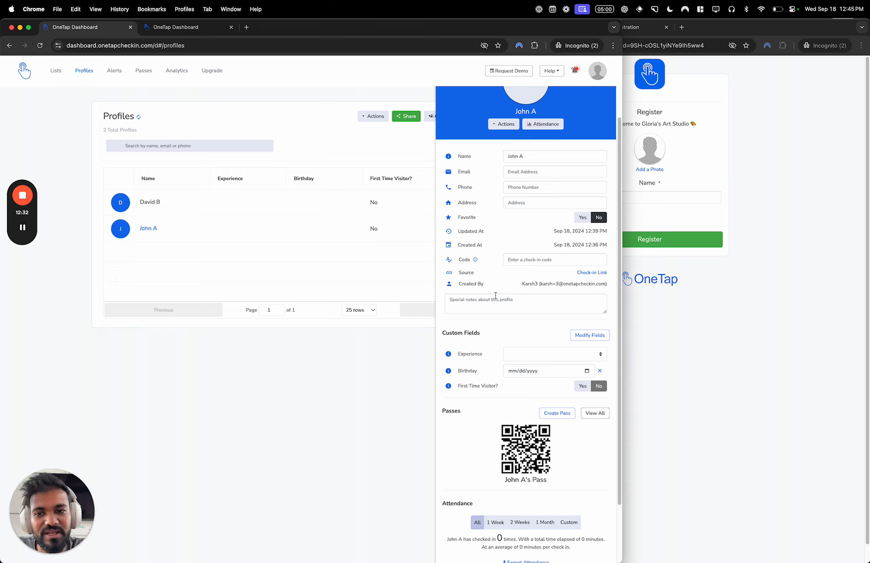
scroll(530, 342, down, 2)
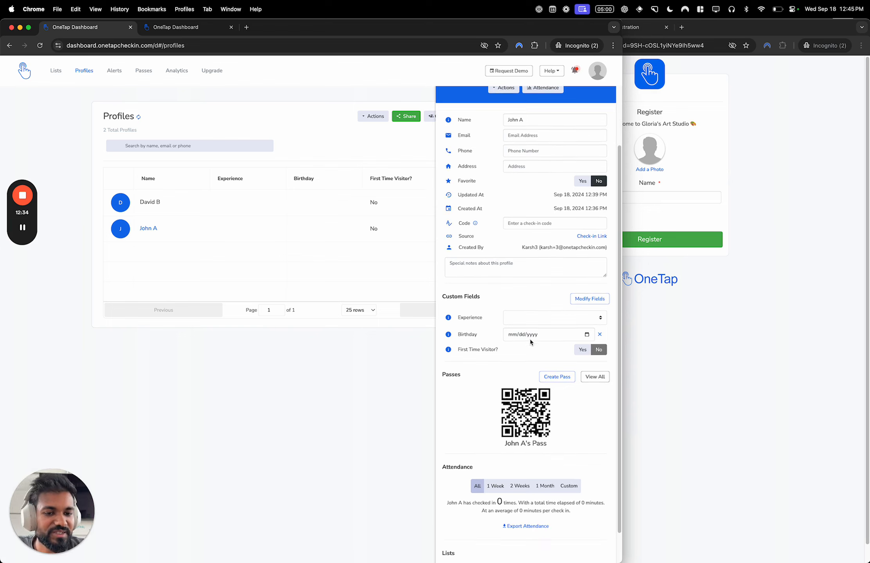
double_click(570, 24)
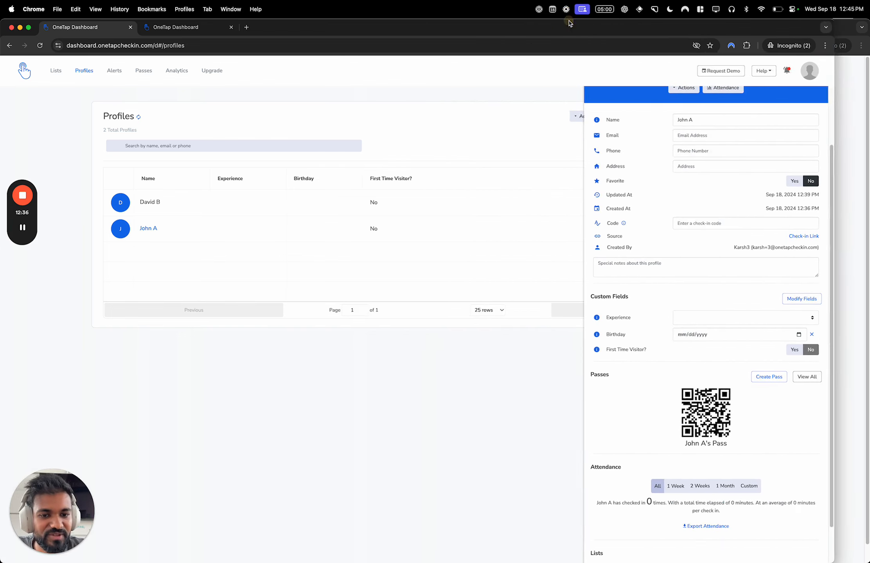
click(775, 325)
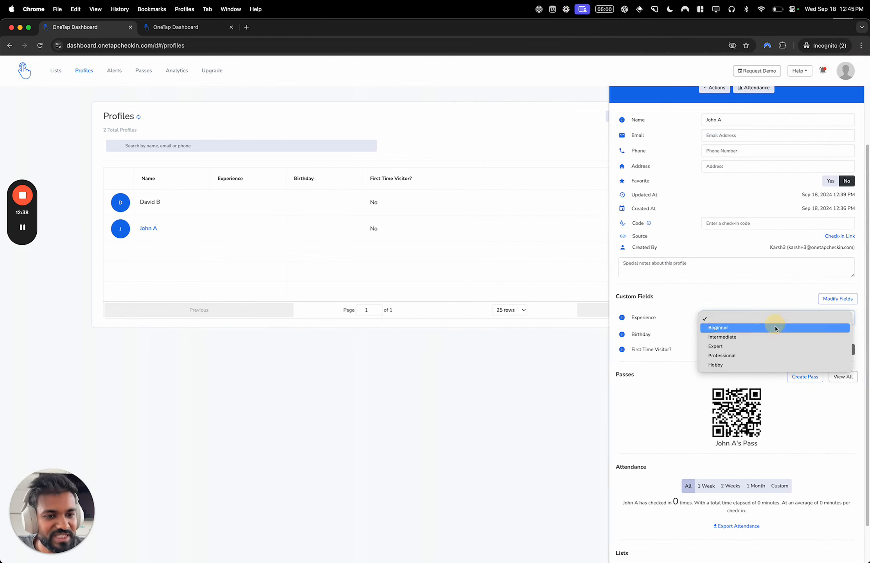
click(710, 334)
scroll(683, 128, up, 3)
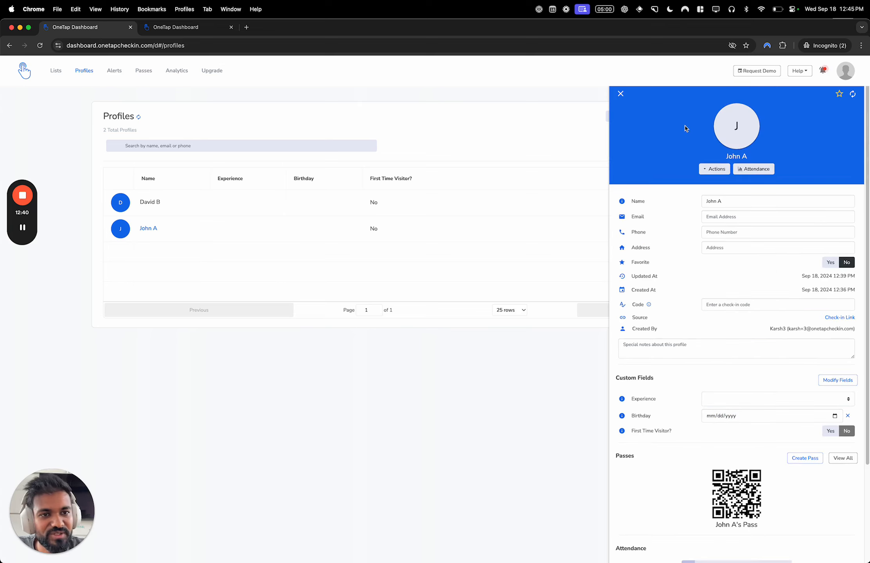
click(619, 93)
- Get the Open Art Class registration link and begin a test name on the reloaded form
click(184, 27)
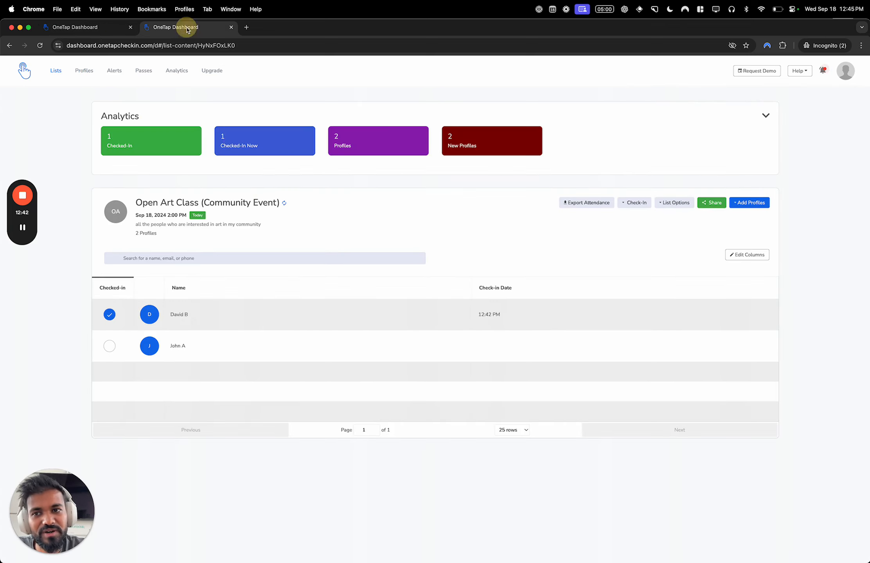
click(714, 203)
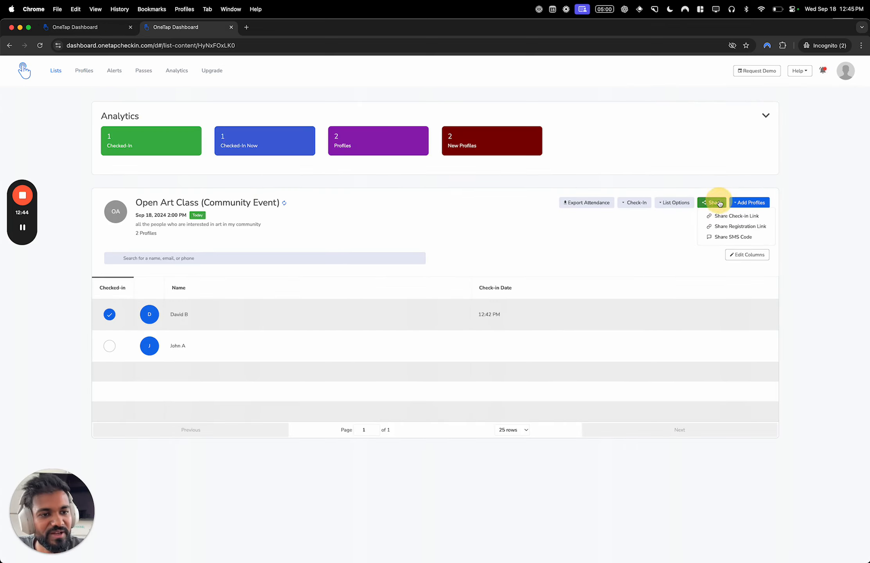
click(732, 225)
key(ctrl+Up)
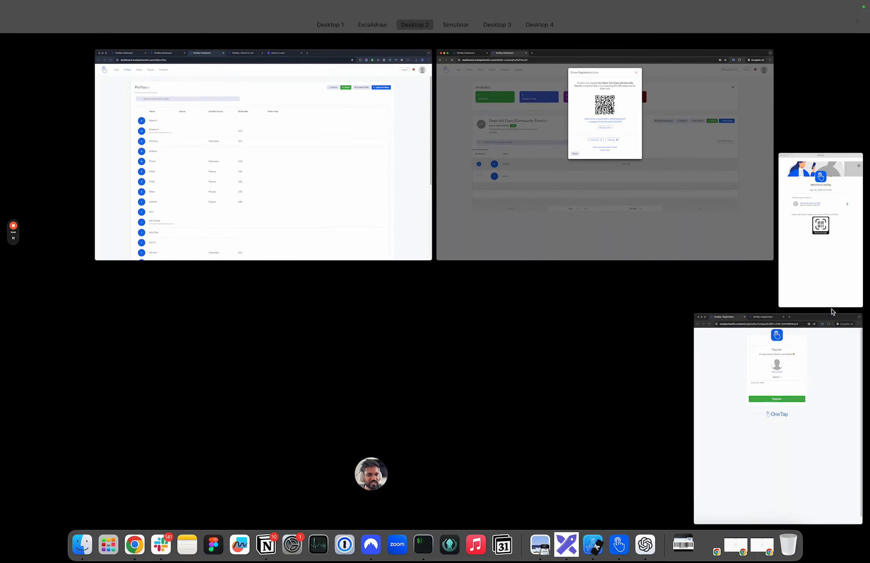
click(802, 381)
click(631, 31)
key(super+r)
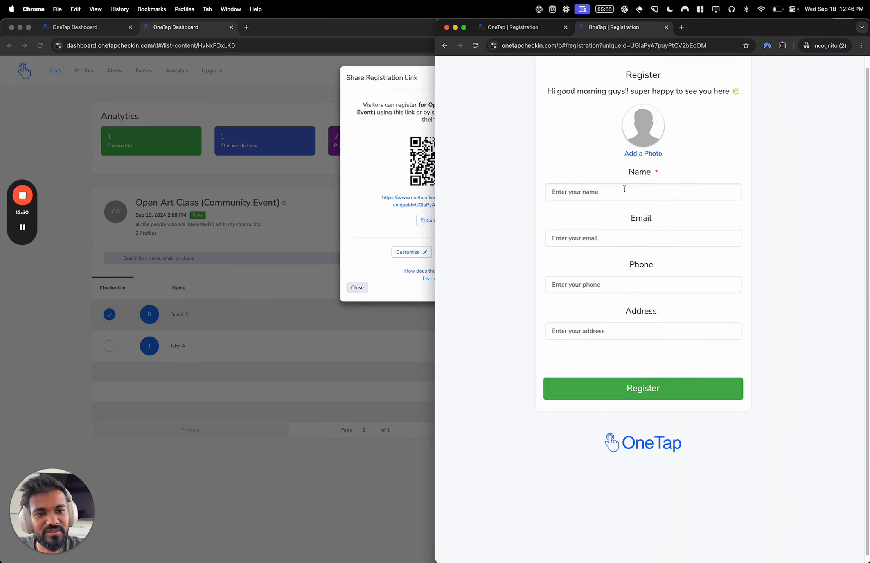
click(622, 191)
text(Sarah J)
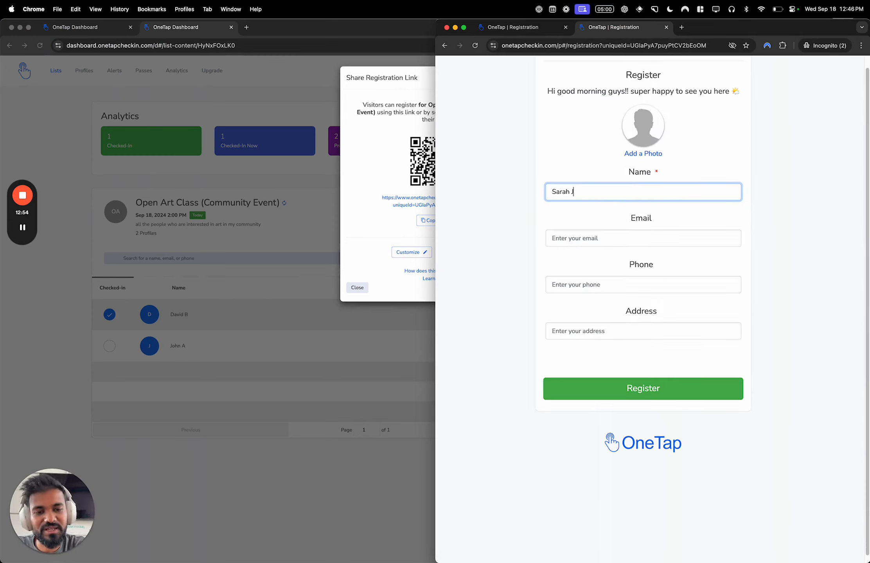
click(637, 242)
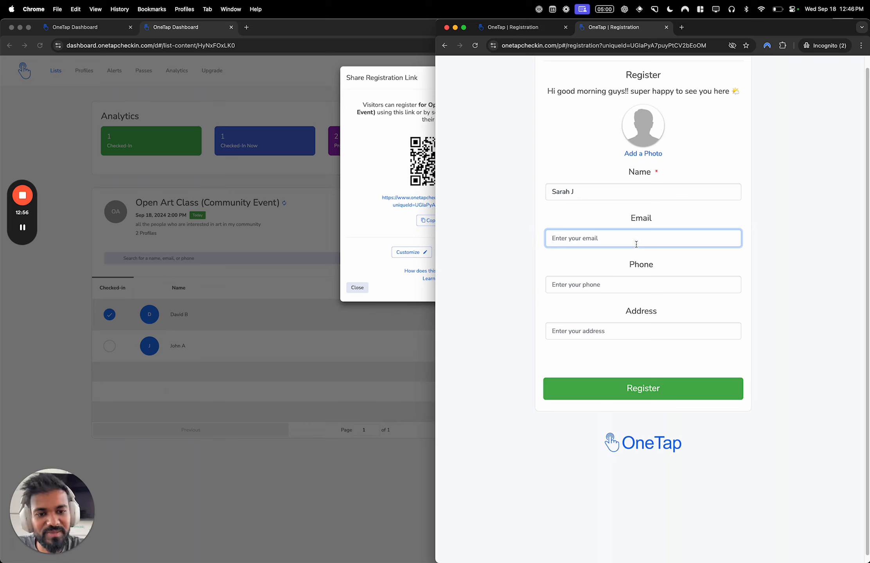
- Make Experience, Birthday and First Time Visitor? visible on the registration form and save
click(370, 280)
click(403, 252)
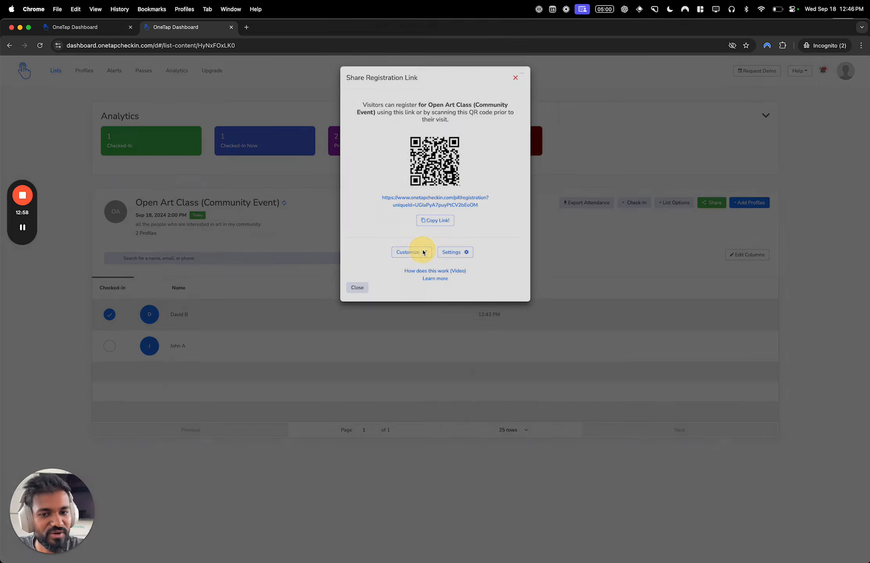
click(514, 162)
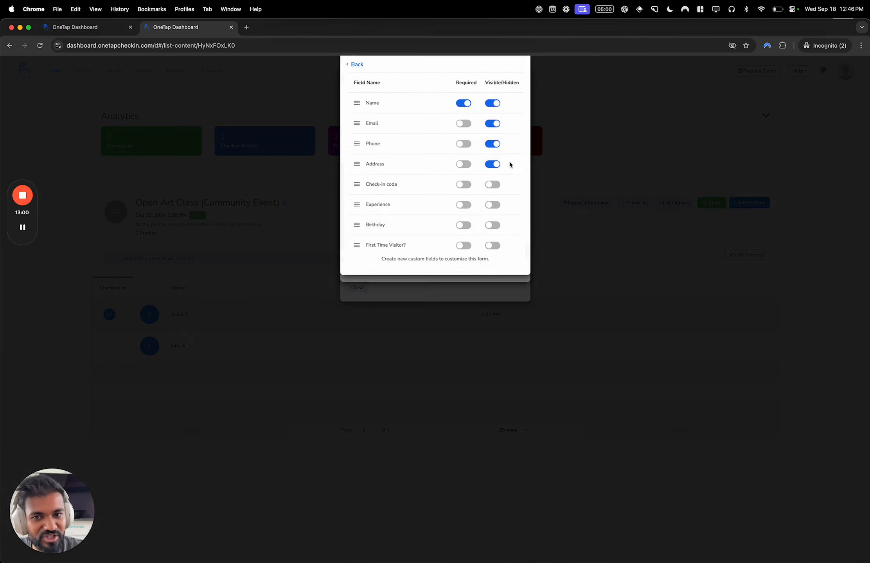
click(492, 218)
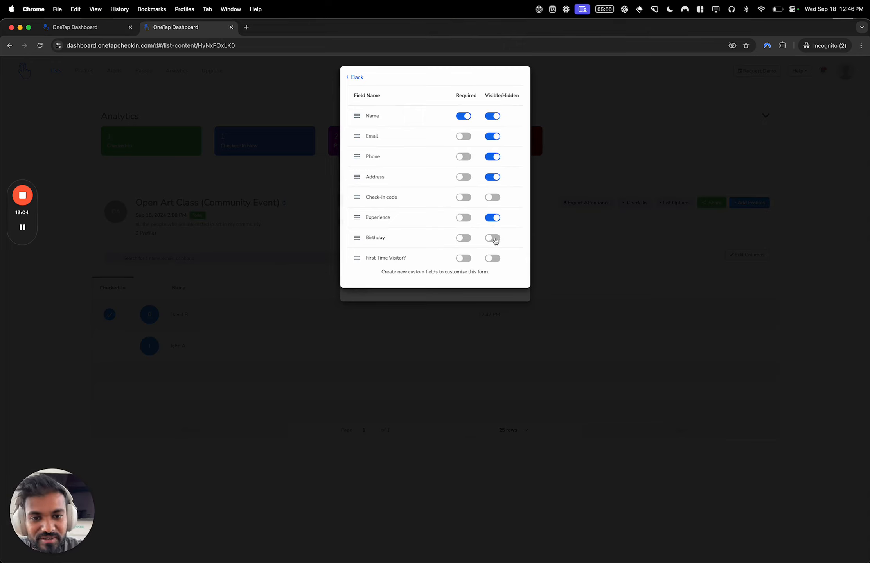
click(494, 240)
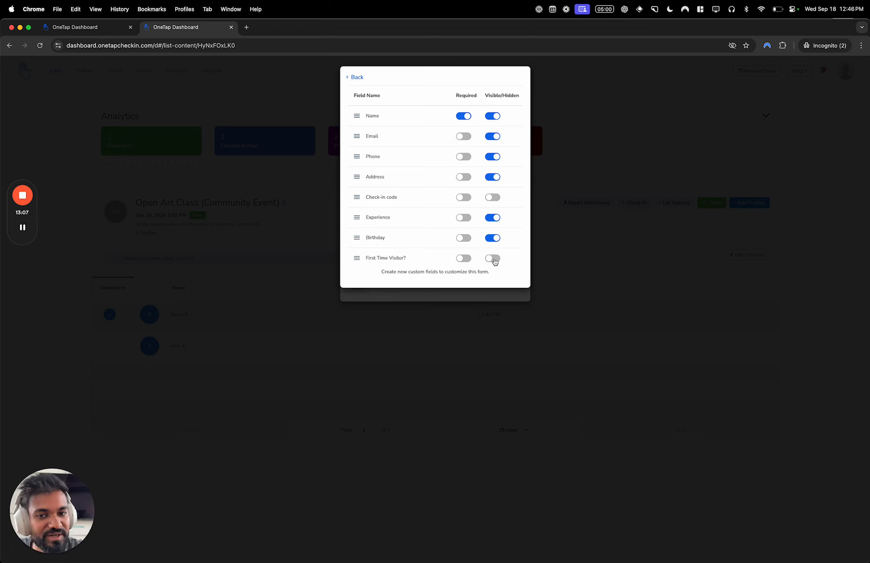
click(495, 261)
click(357, 77)
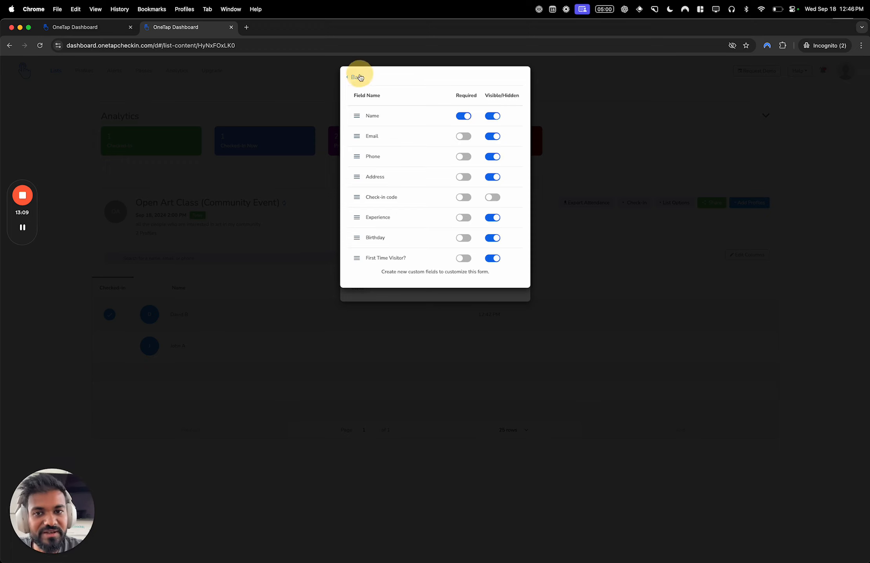
click(515, 270)
- Enter a test registrant name and street address on the registration form
key(ctrl+Up)
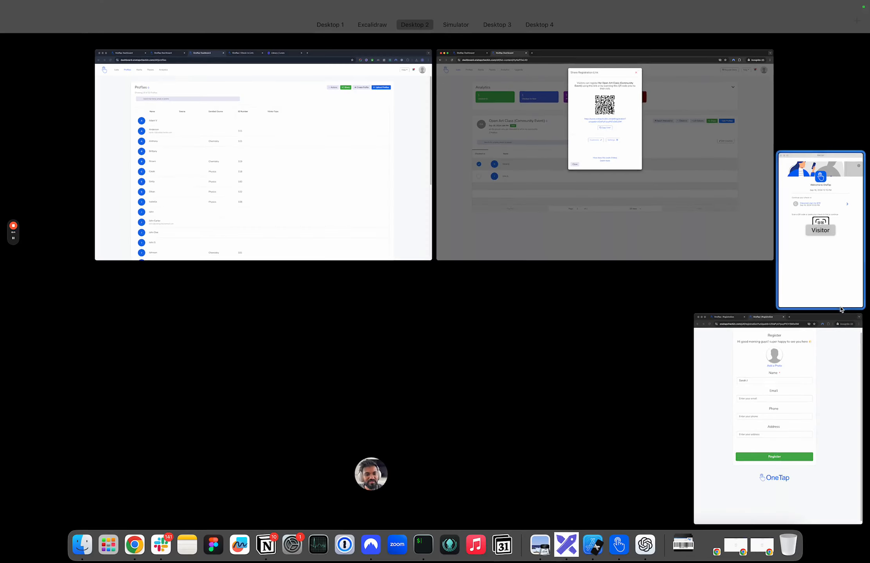
click(810, 349)
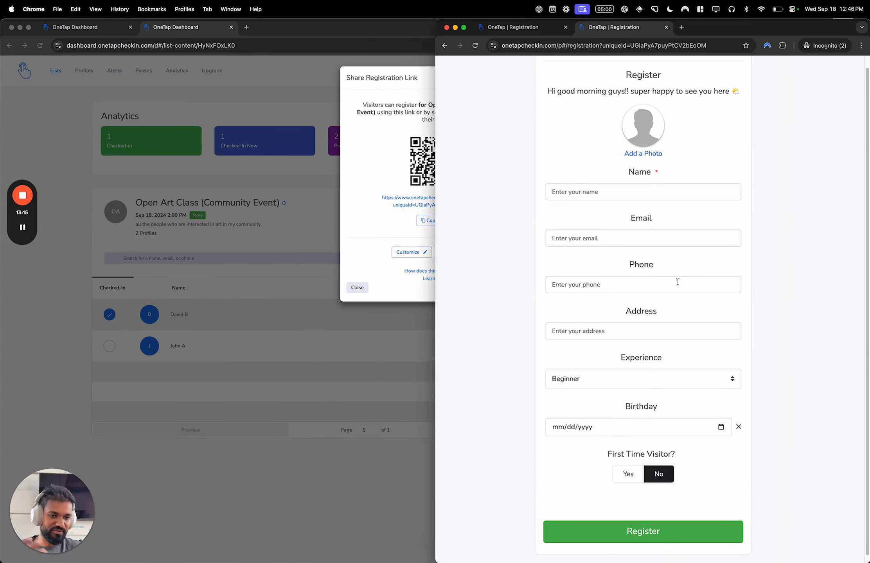
click(647, 194)
text(Sarah J)
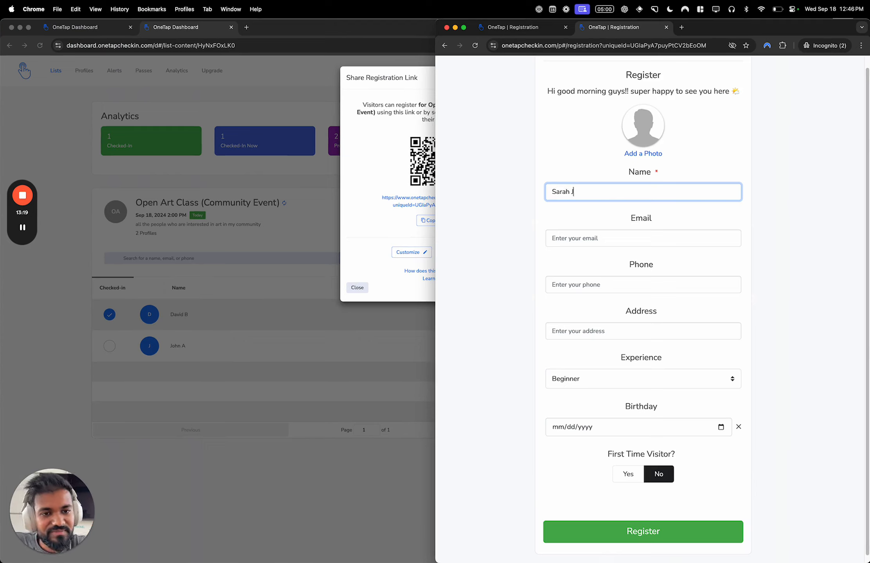
scroll(609, 282, down, 2)
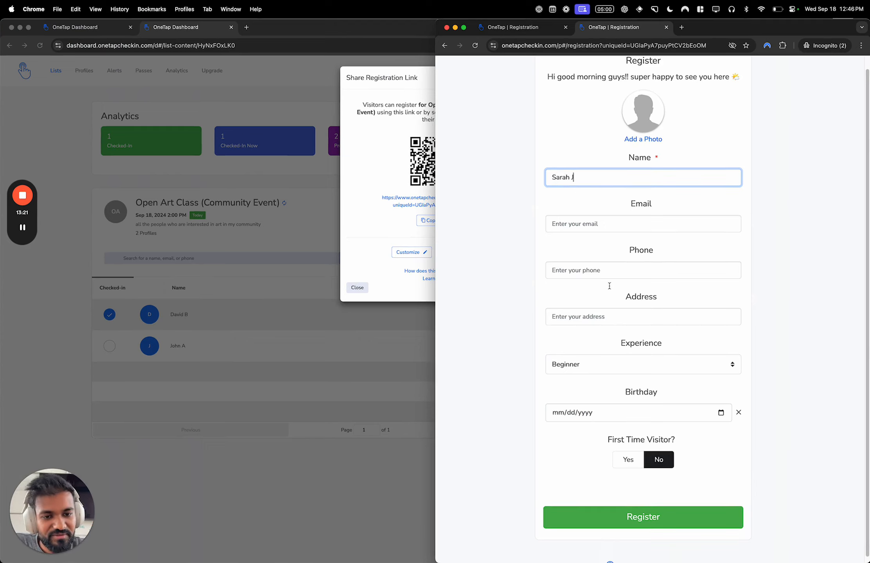
click(598, 309)
scroll(621, 338, down, 1)
click(618, 344)
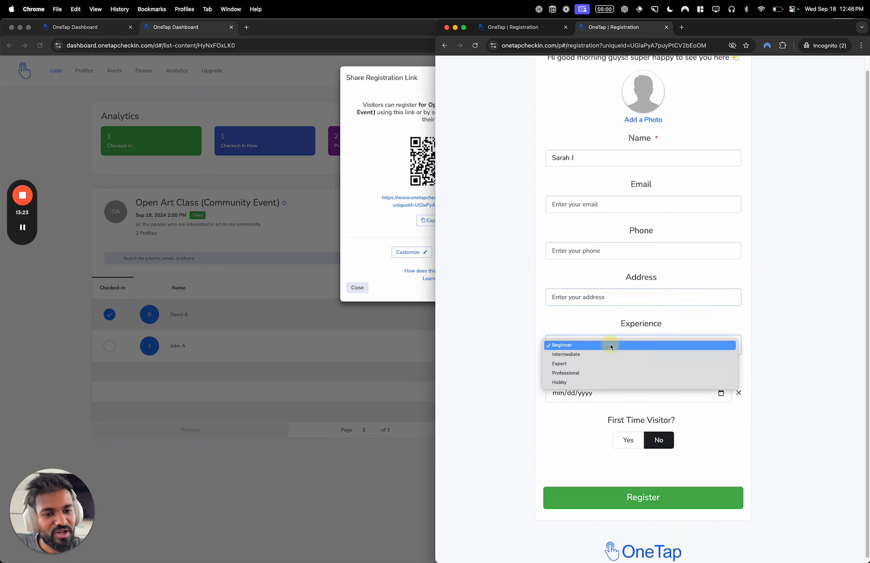
click(611, 319)
click(603, 303)
text(1 Eastern Ave)
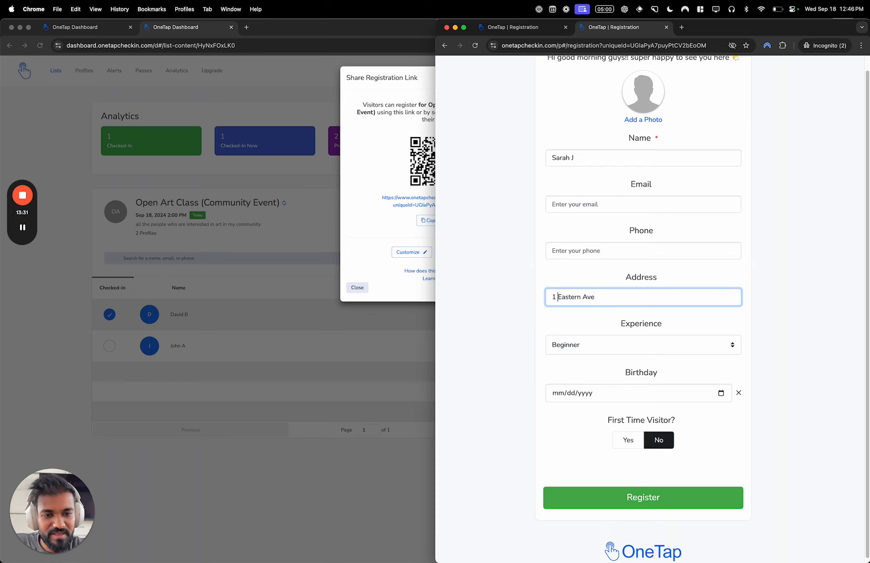
key(shift+alt+Right)
text(Go)
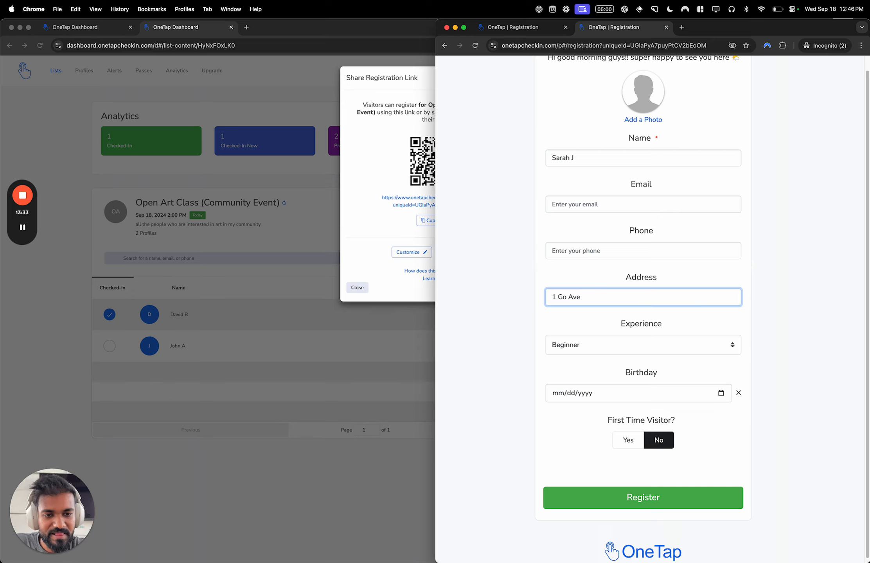
text(ld Street)
key(shift+alt+Right)
key(BackSpace)
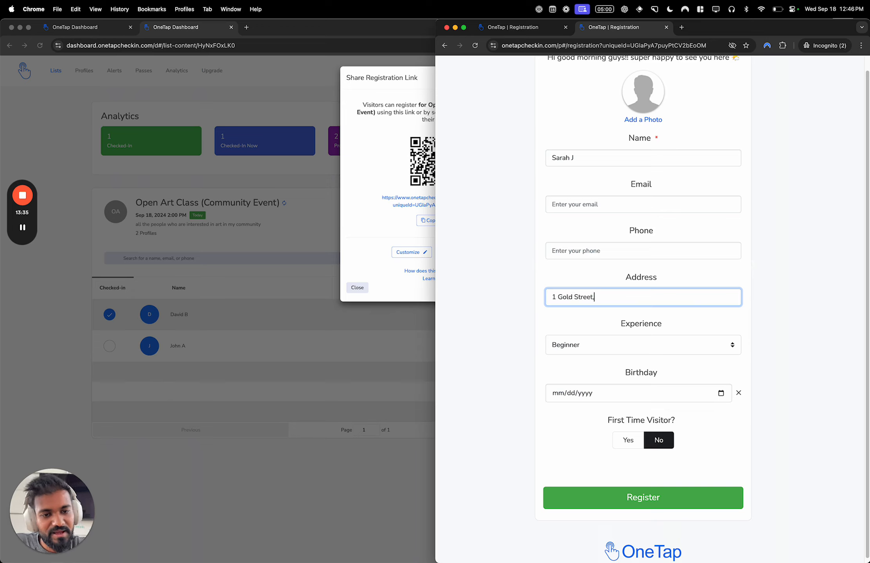
- Set the Experience choice back to Beginner
scroll(614, 331, down, 1)
click(604, 321)
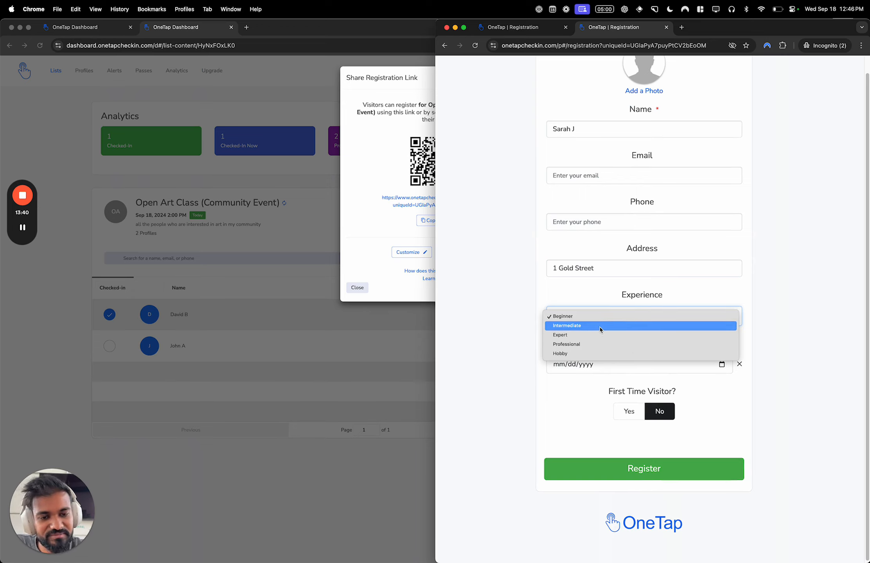
click(600, 328)
click(593, 317)
click(587, 308)
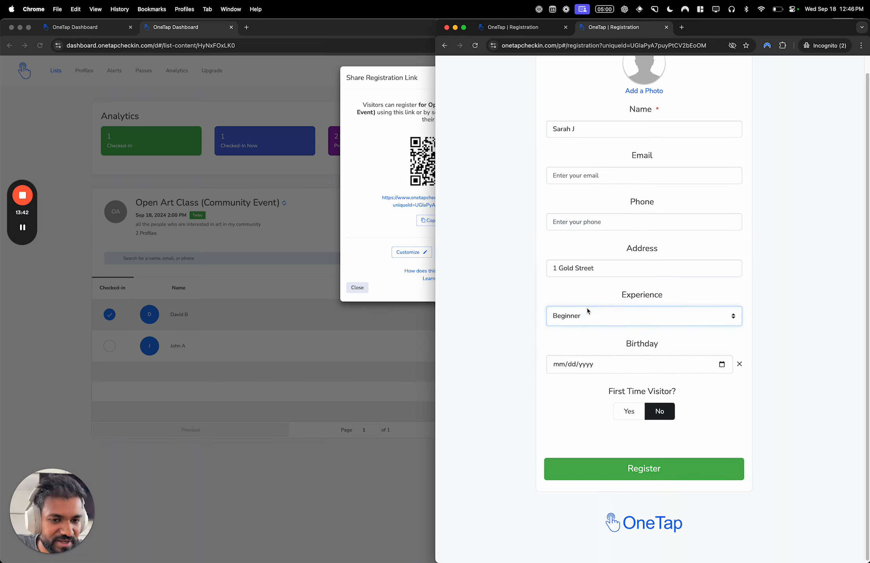
scroll(587, 371, down, 1)
- Set Birthday to 08/01/1999, mark First Time Visitor as Yes, and submit the registration
click(722, 349)
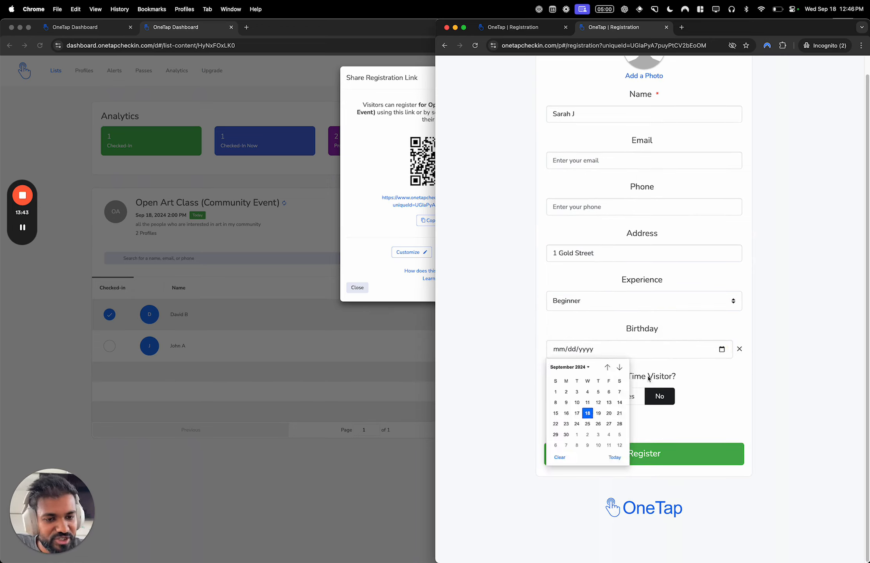
click(558, 389)
click(583, 355)
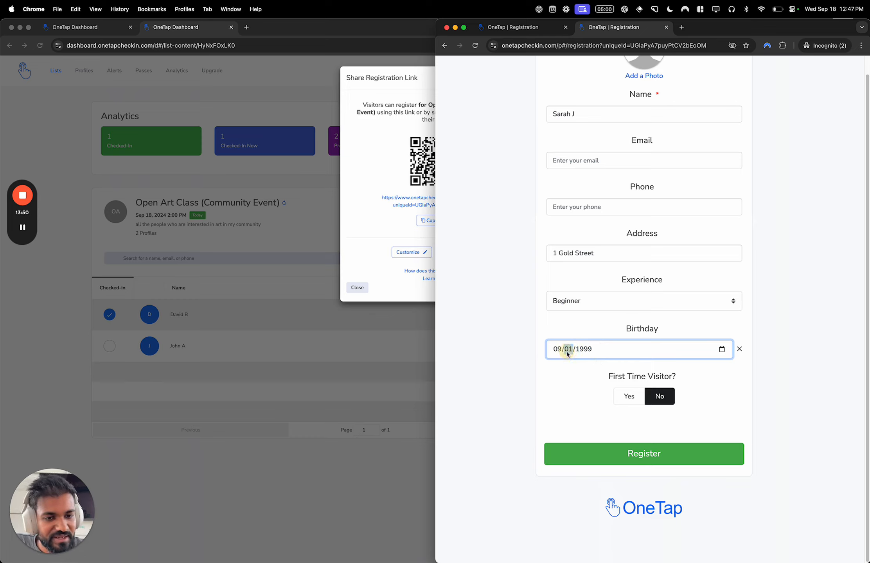
click(553, 354)
text(10)
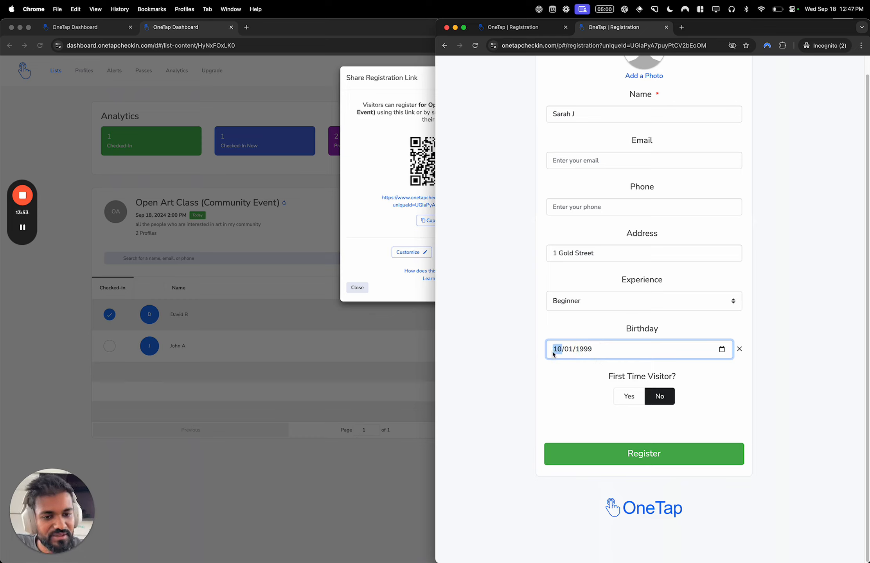
click(628, 396)
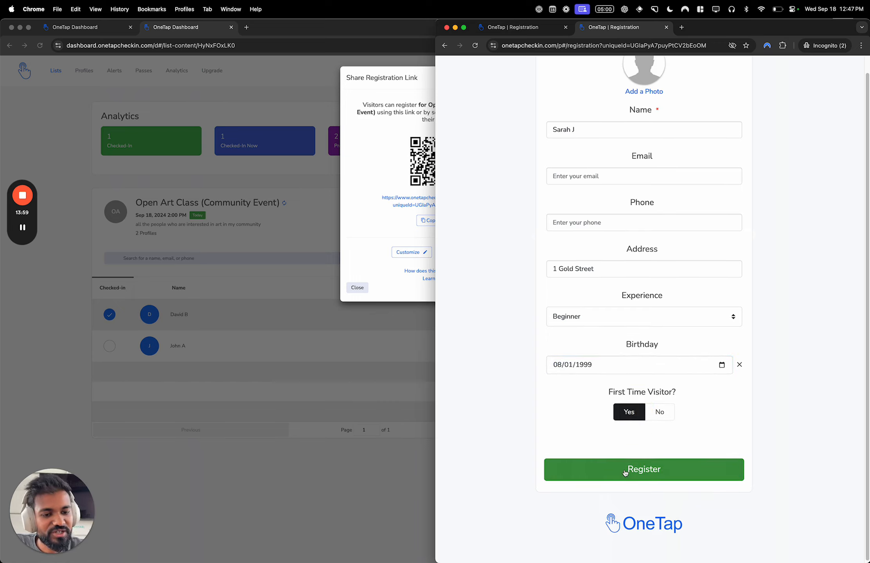
click(624, 470)
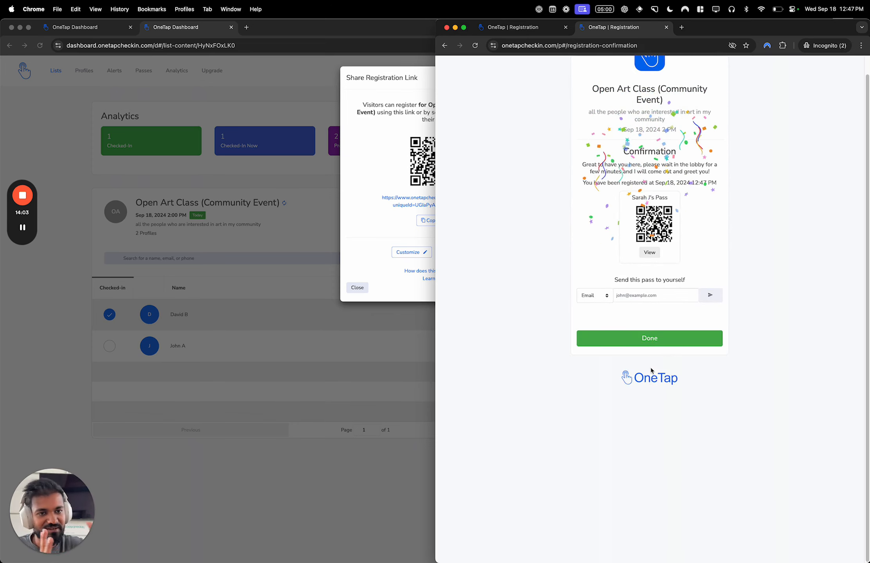
click(276, 301)
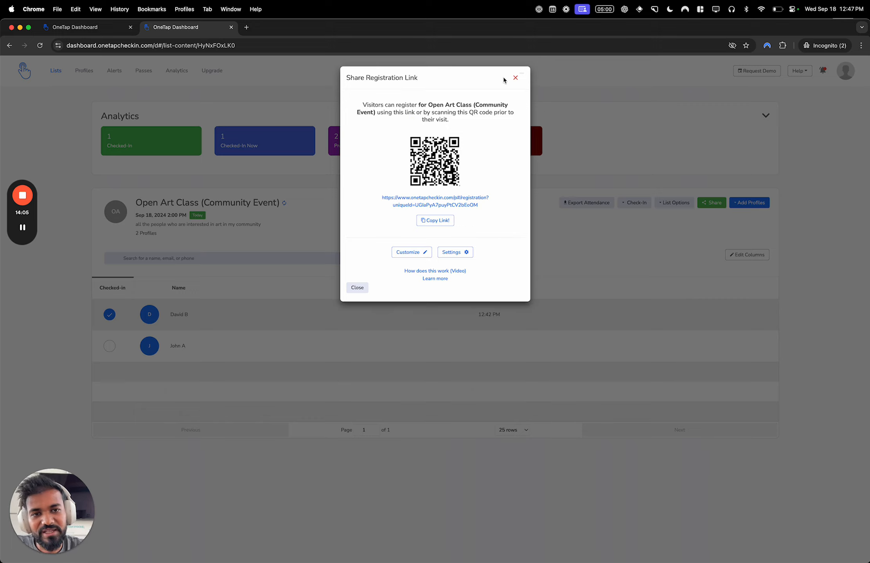
- Close the share dialog and reload the Profiles tab to show the new registrant
click(515, 77)
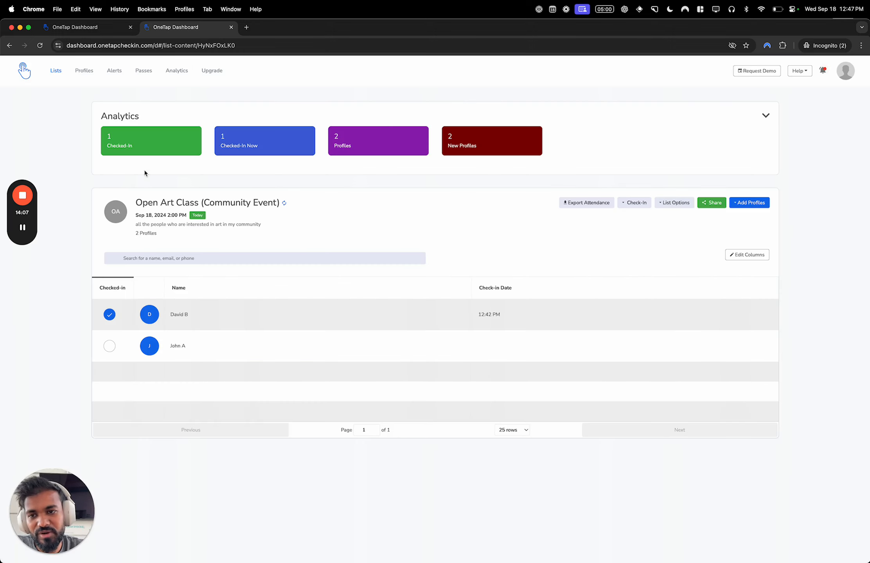
key(super+r)
click(112, 27)
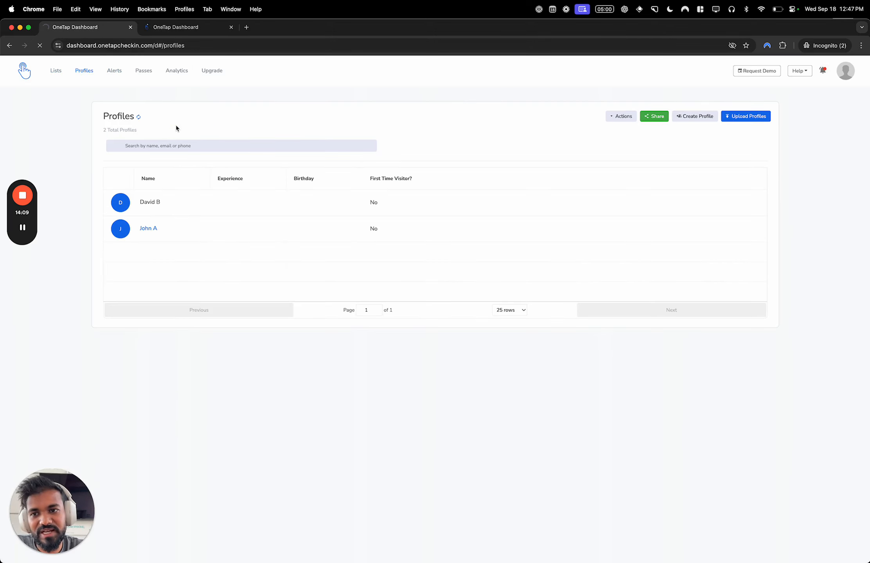
key(super+r)
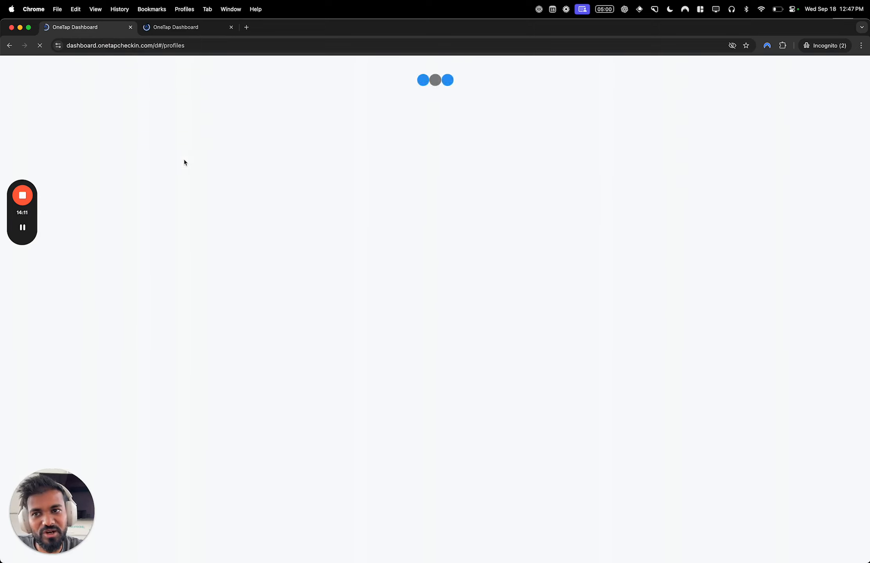
- Review the new registrant's Beginner, Aug 1, 1999 and Yes values, then close the panel
click(177, 212)
click(166, 259)
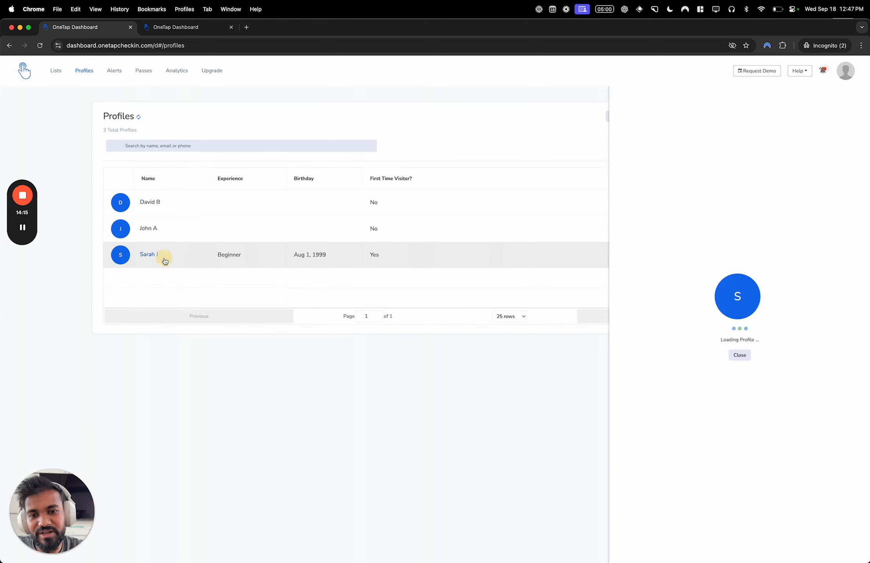
scroll(769, 380, down, 1)
scroll(770, 379, down, 1)
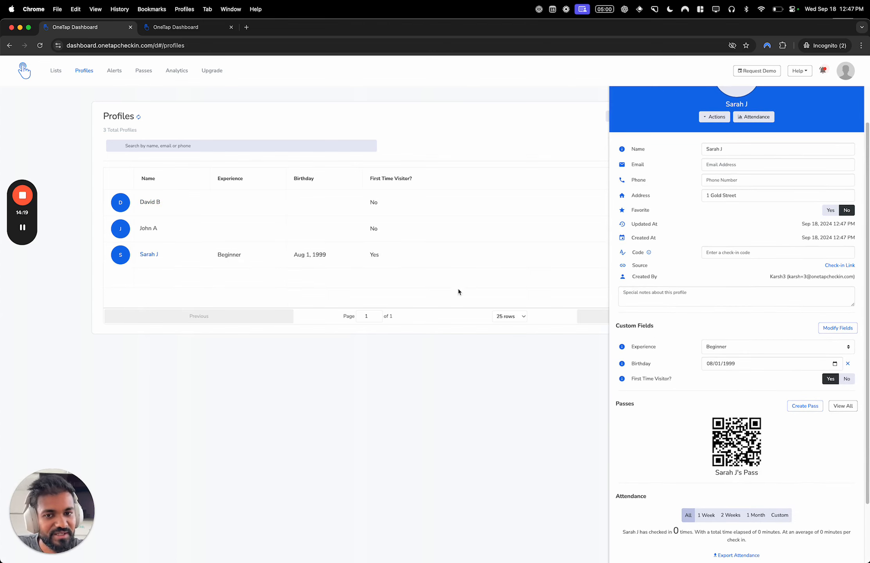
scroll(684, 374, down, 3)
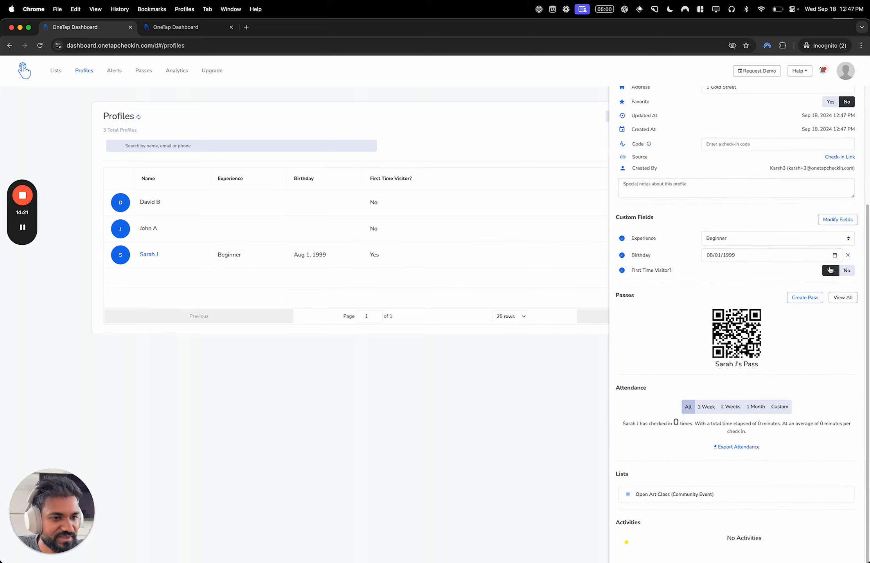
scroll(821, 276, up, 4)
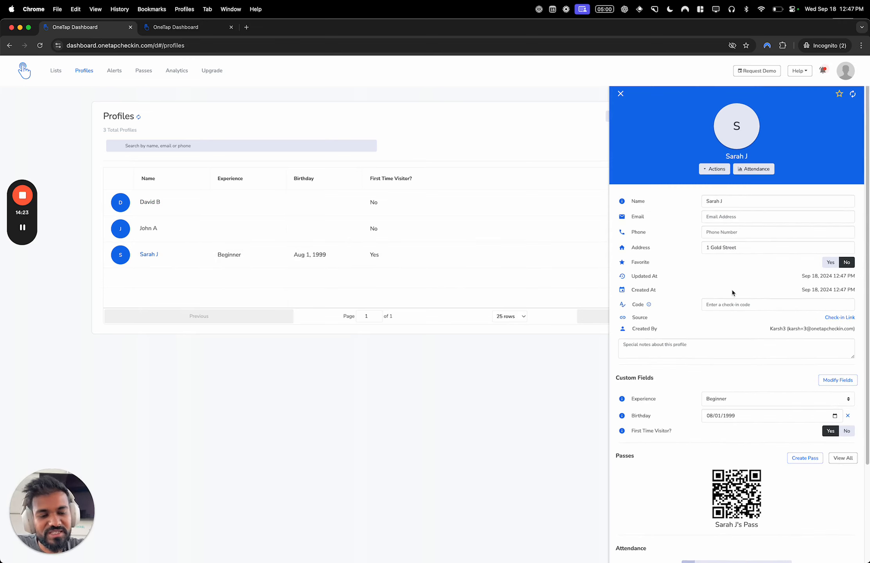
click(620, 95)
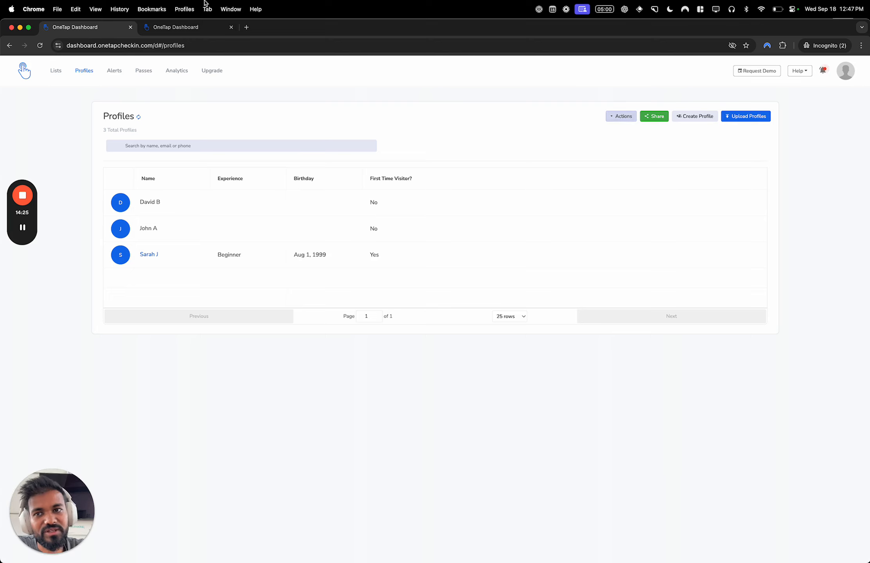
- Review the event's registration link and customization page, closing both without changes
click(181, 27)
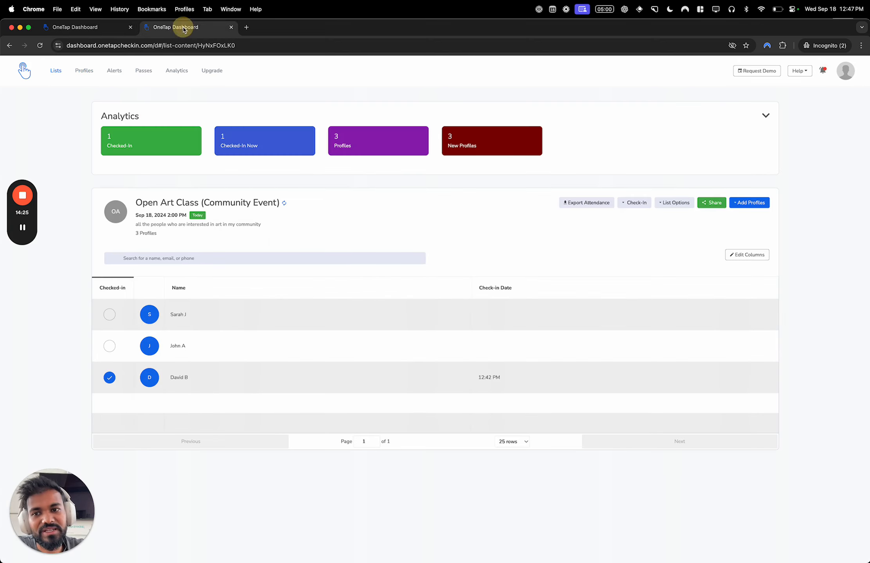
click(711, 203)
click(718, 226)
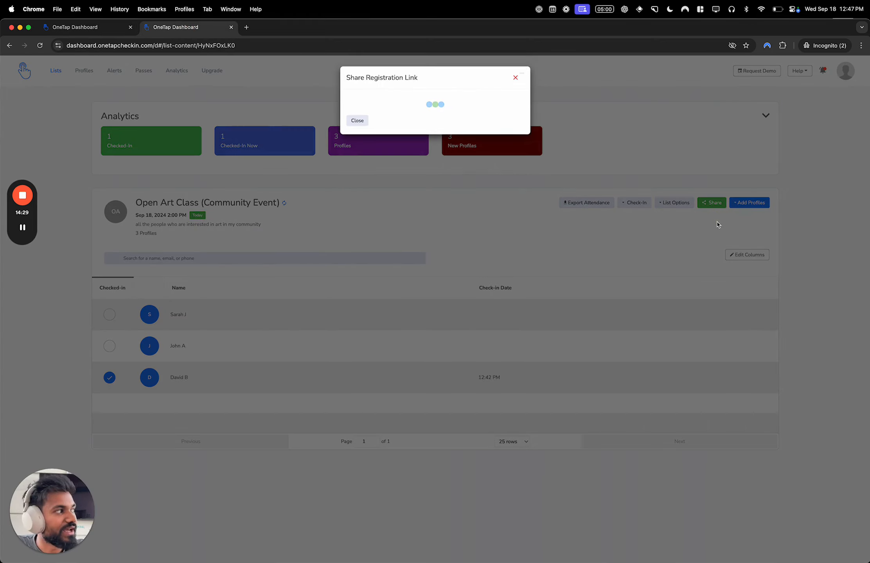
click(412, 252)
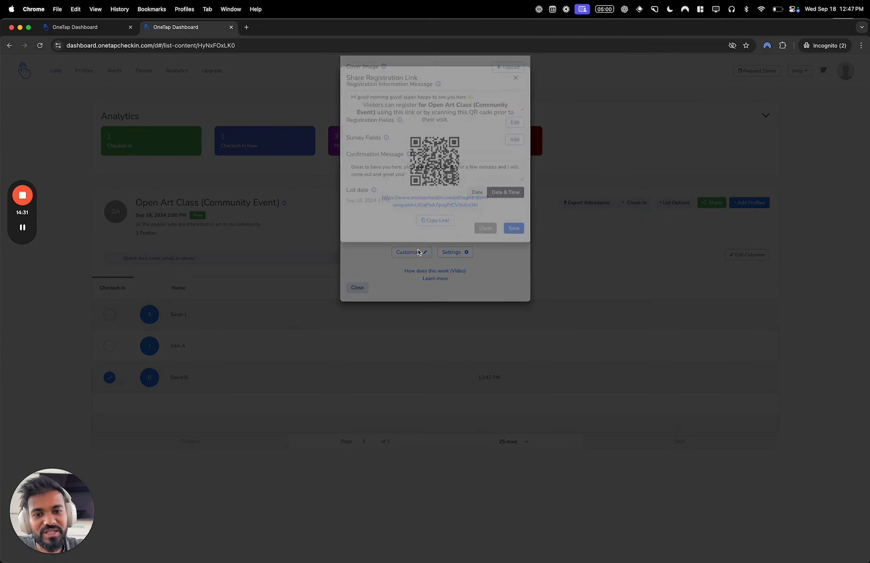
click(478, 268)
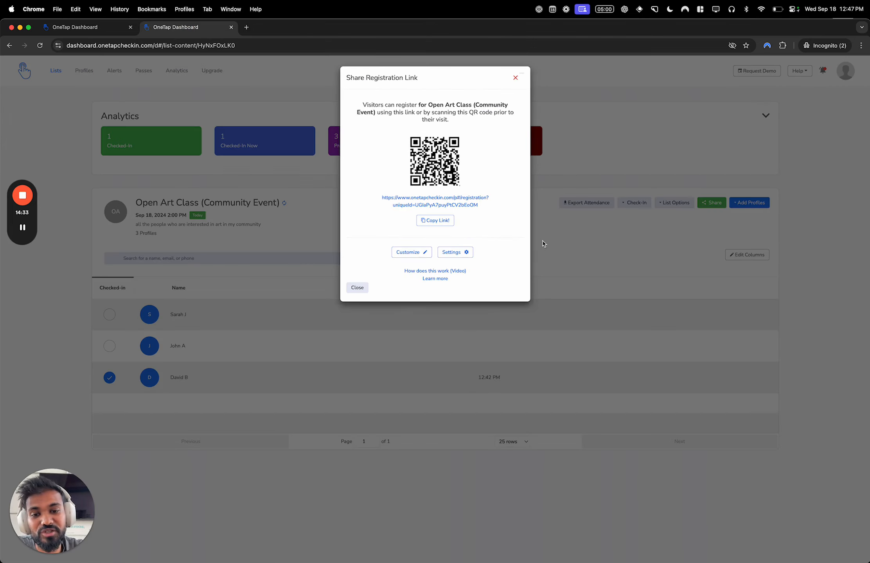
click(514, 77)
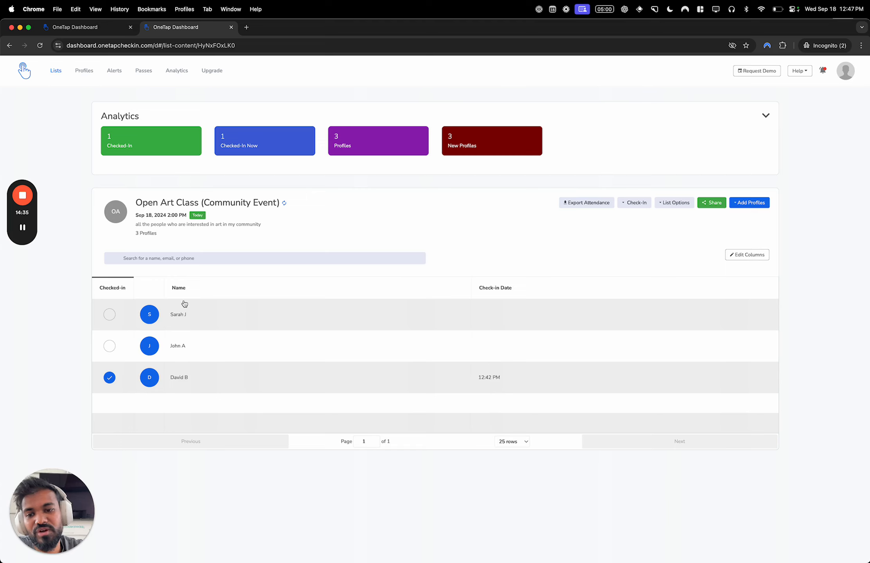
- Check the second attendee's profile, then bring up the Profiles page's bulk Actions dropdown
click(185, 339)
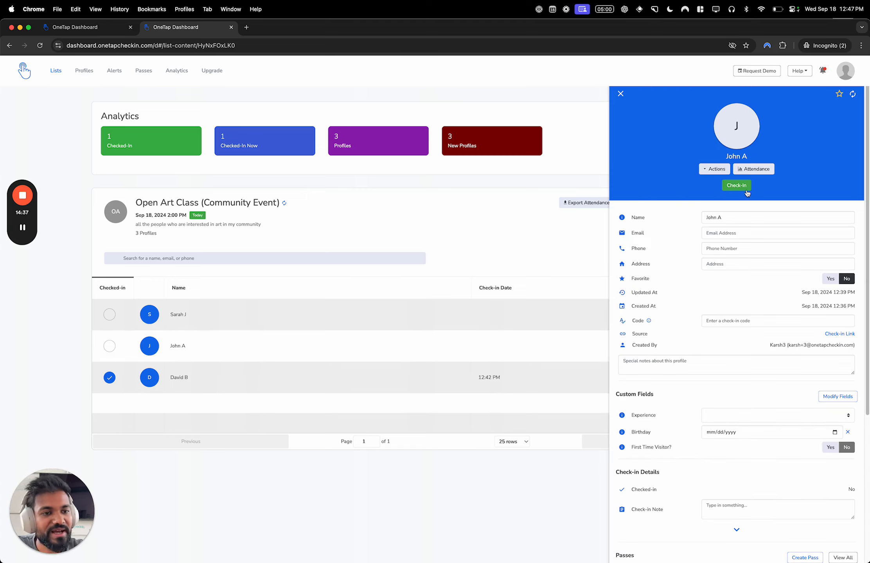
click(622, 95)
click(84, 27)
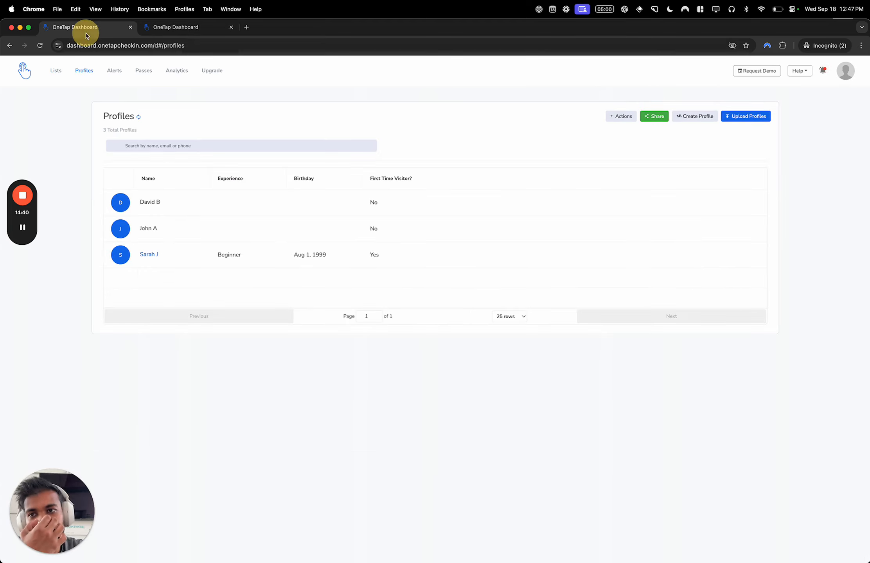
click(620, 116)
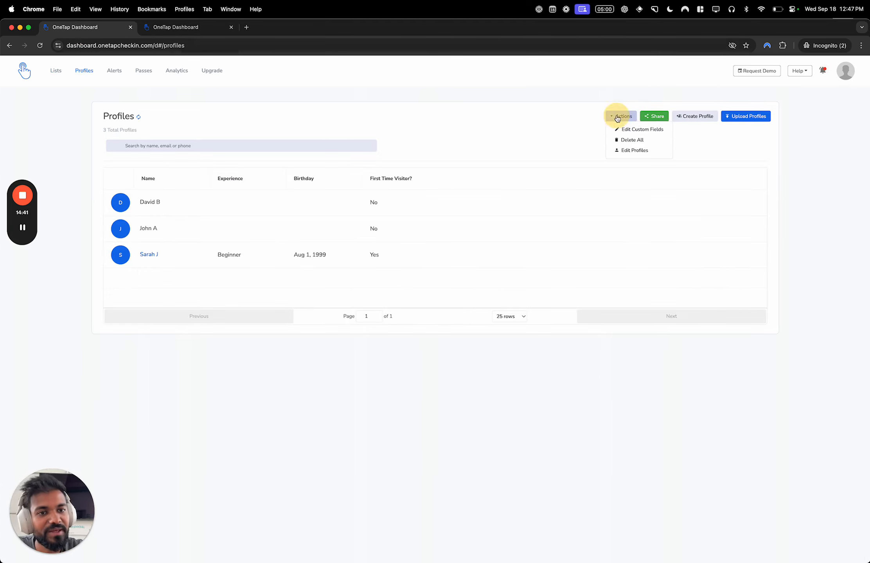
- Add a Phone-type custom profile field named Emergency Contact Number and save the custom fields
click(637, 131)
click(493, 80)
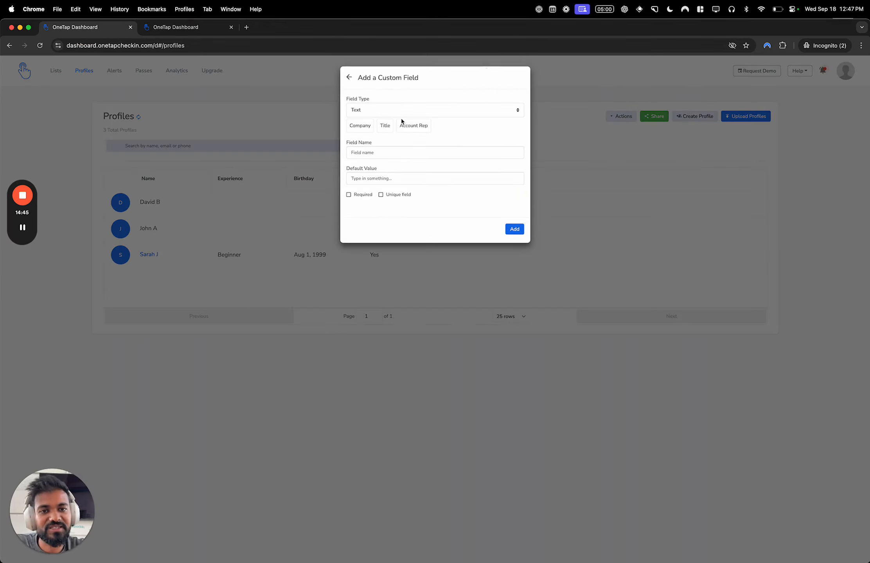
click(392, 110)
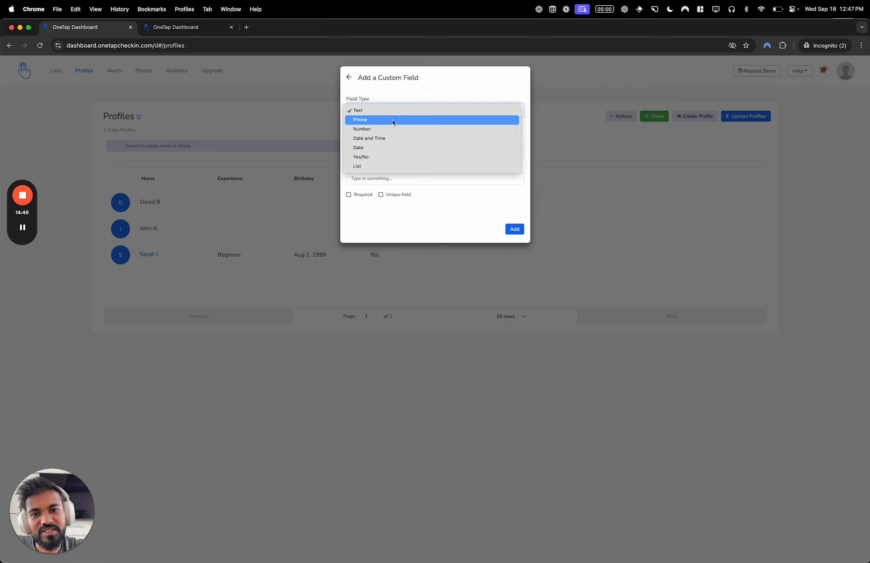
click(390, 119)
click(387, 110)
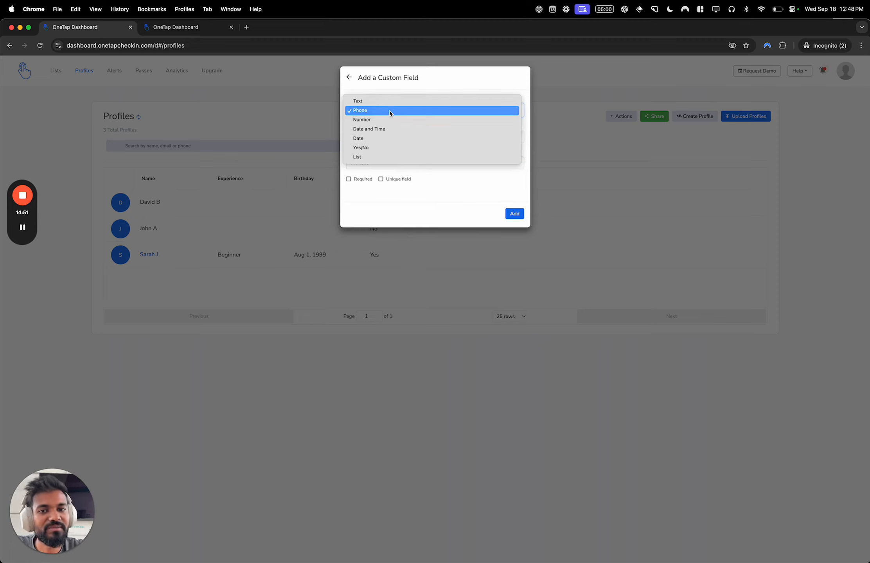
click(389, 111)
key(Tab)
text(Em)
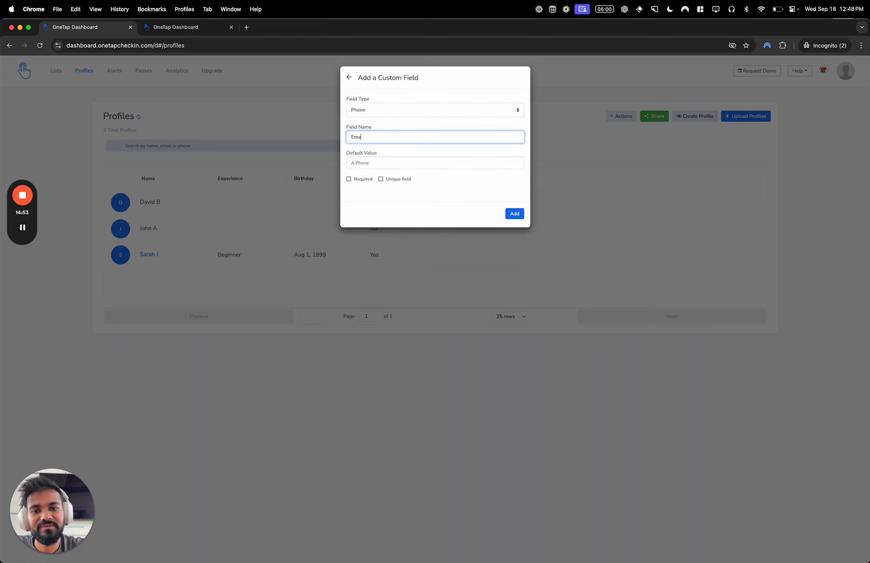
text(ergecy con)
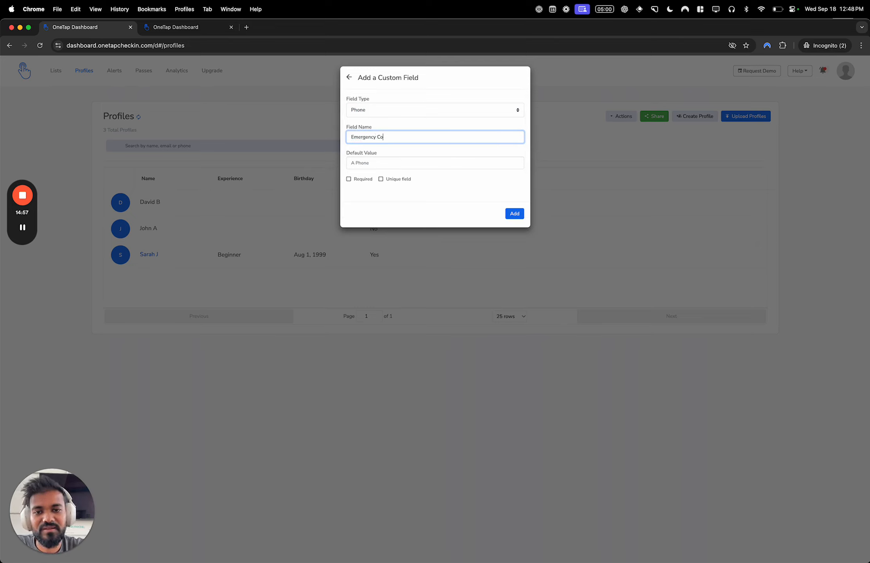
text(tact Numbe)
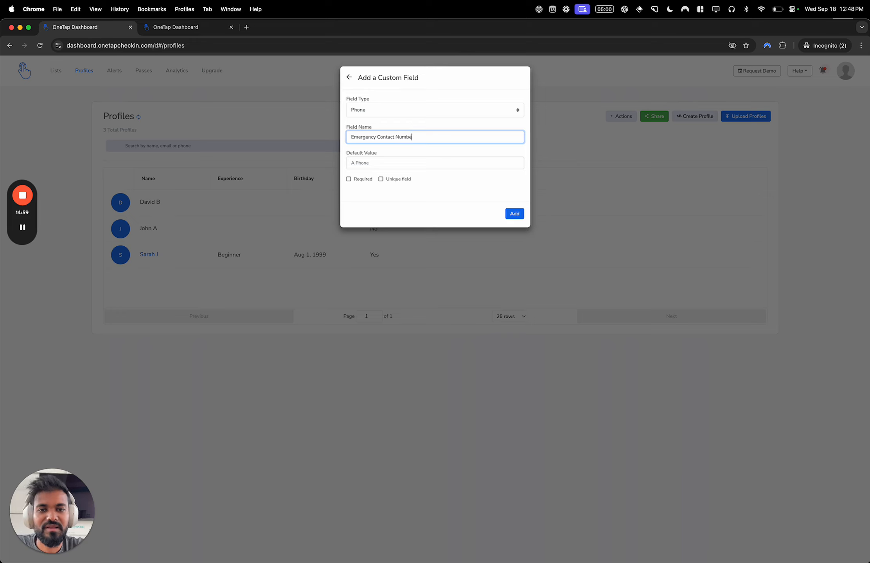
text(r)
click(515, 213)
click(512, 223)
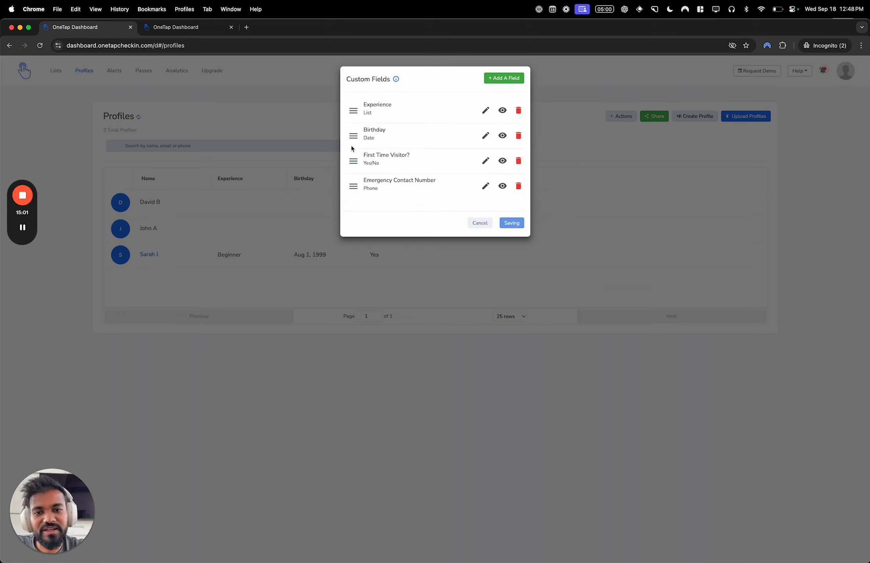
- Set the Open Art Class list date to show Date only, without time, and save
click(184, 27)
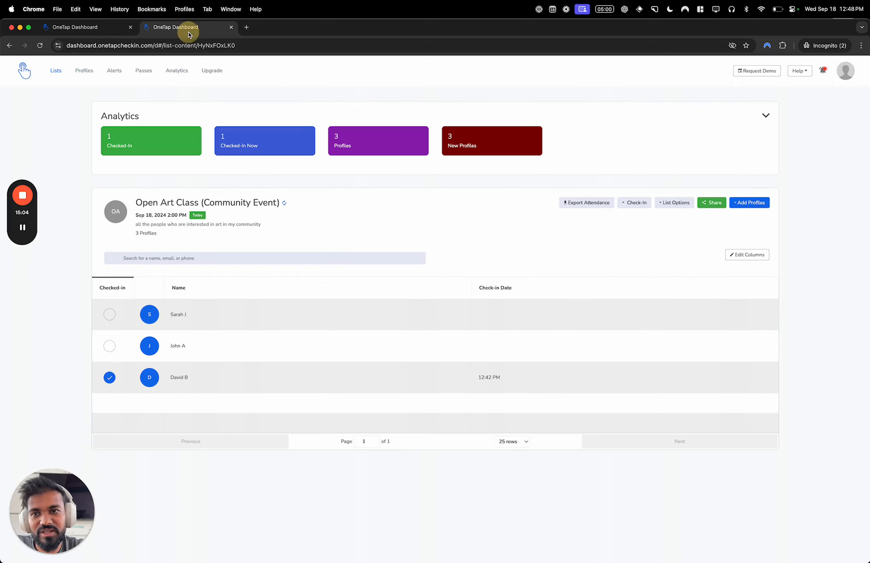
click(709, 203)
click(722, 226)
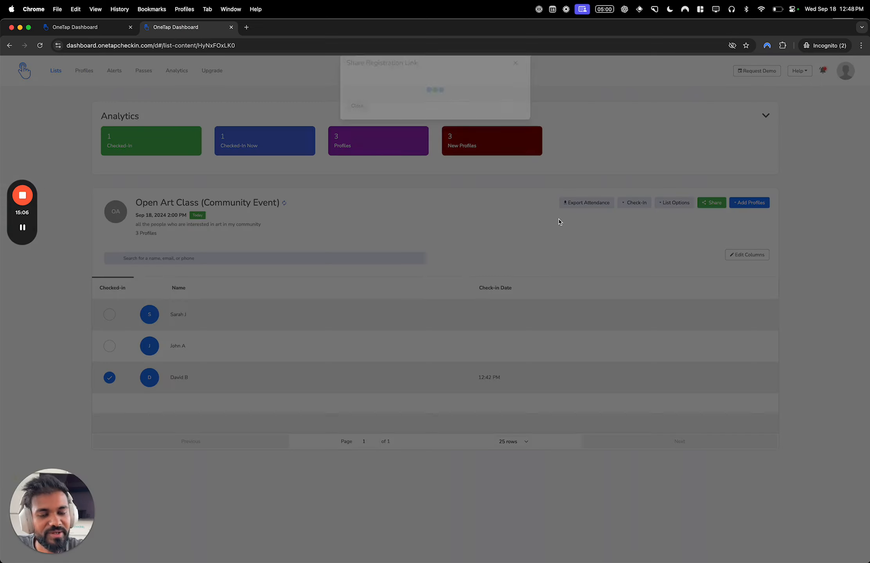
click(425, 252)
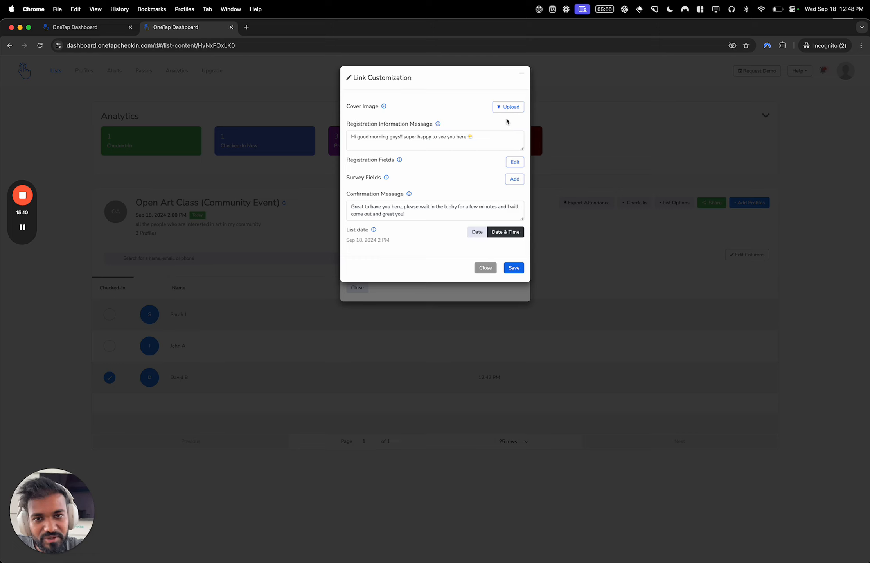
triple_click(375, 239)
click(573, 225)
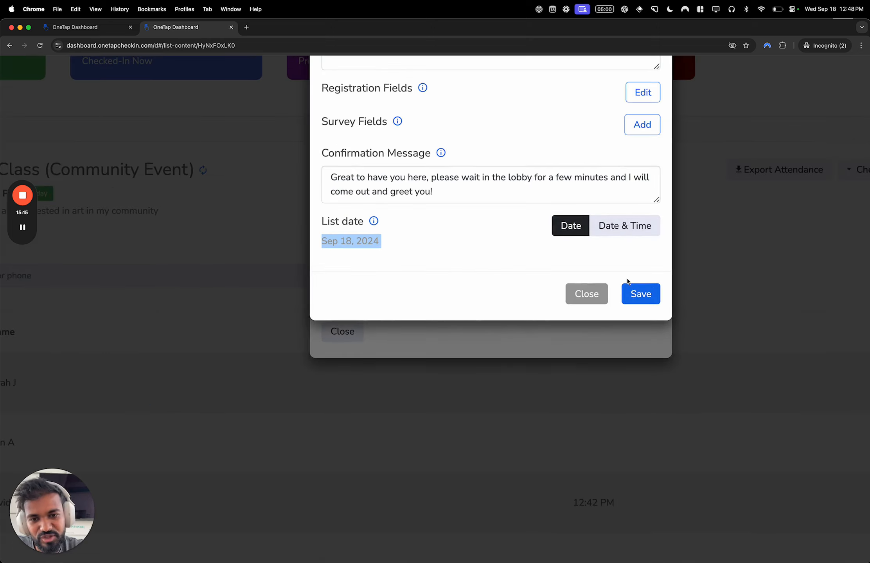
click(641, 294)
- Verify the public registration form now shows Sep 18, 2024 without a time
key(ctrl+Up)
click(765, 343)
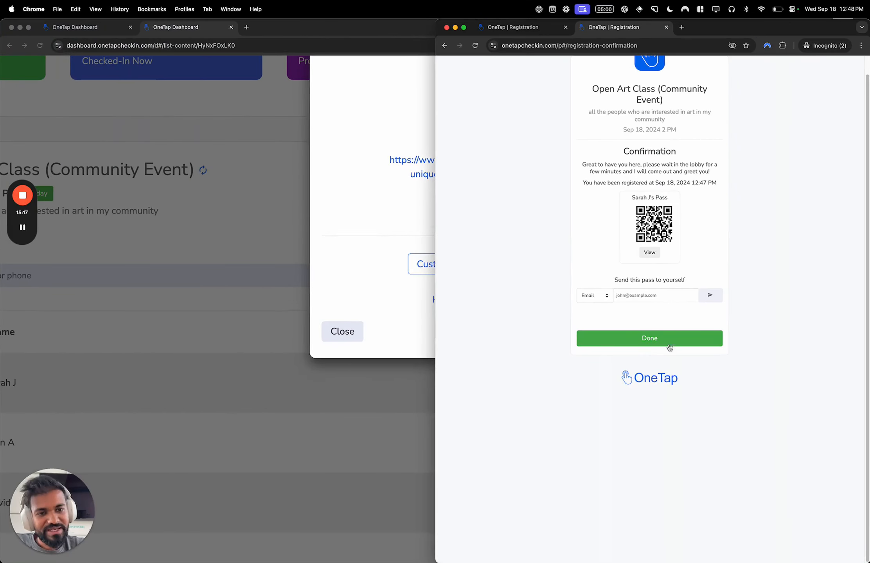
click(641, 339)
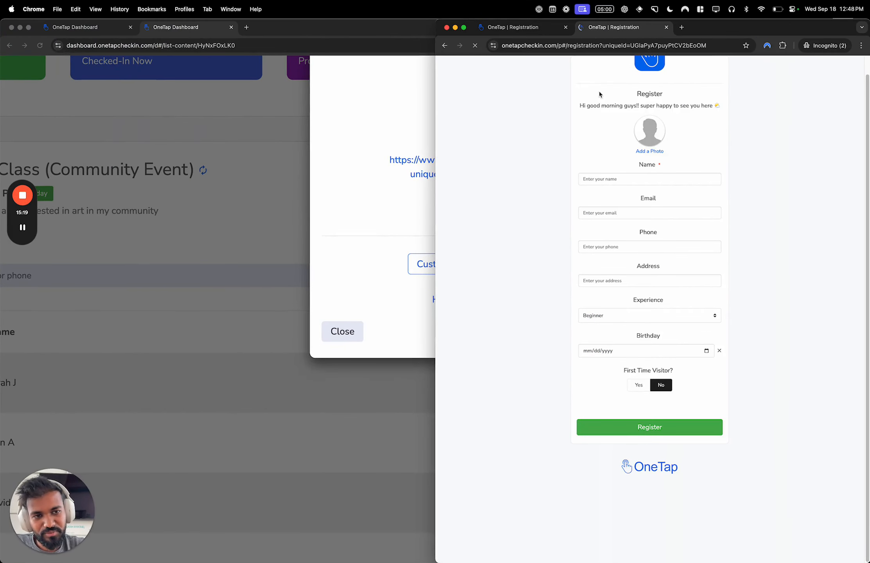
triple_click(650, 127)
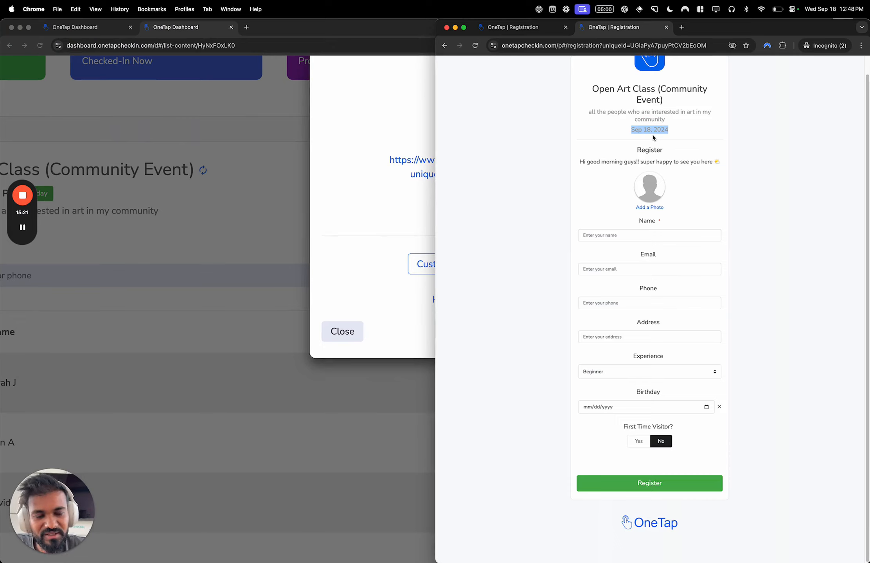
click(654, 136)
triple_click(648, 132)
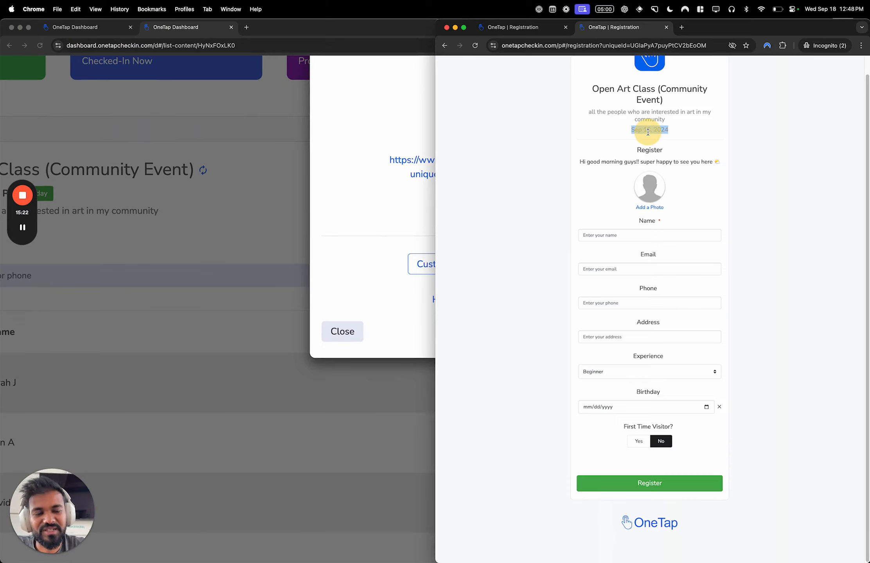
- Reopen the registration link customization and add survey fields in the Survey Builder
click(415, 227)
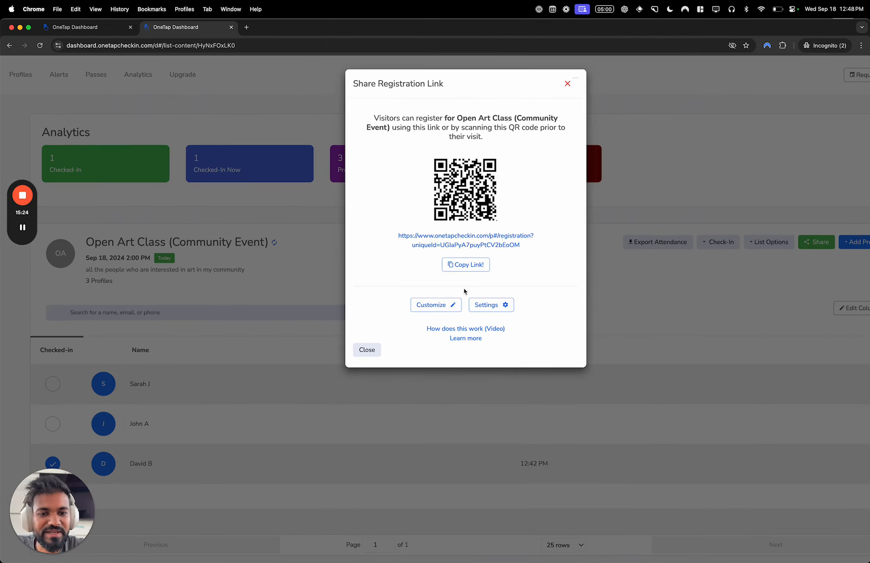
click(433, 304)
click(568, 212)
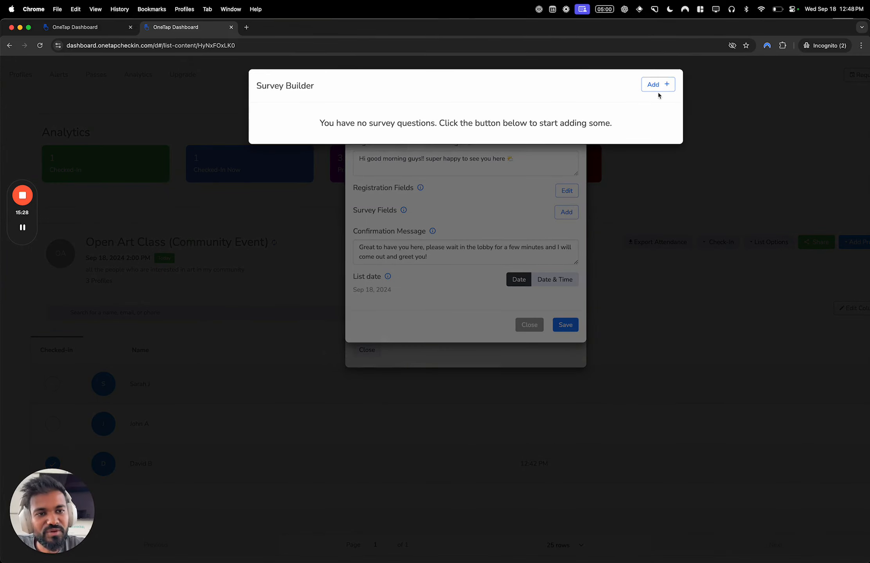
- Create a Multiple Choice survey question reading 'How did you hear about us?'
click(658, 85)
click(433, 198)
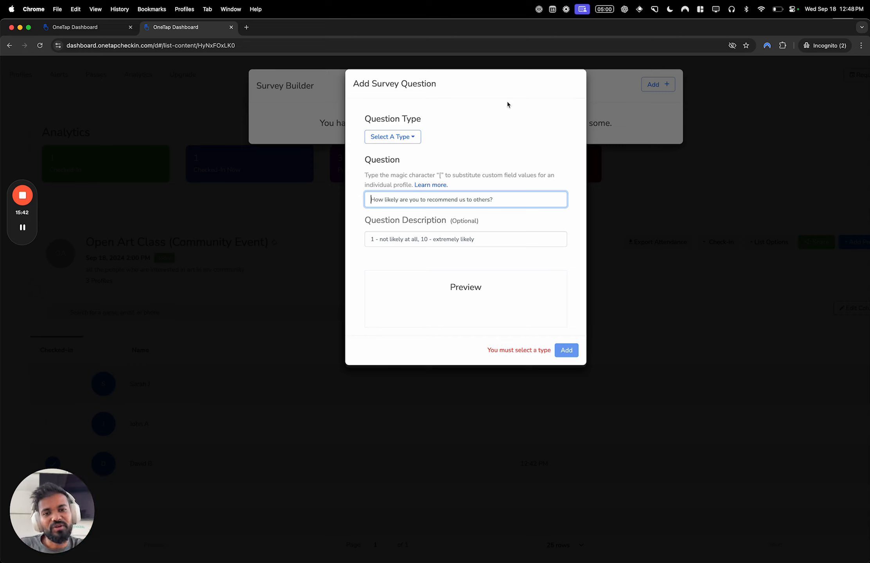
text(How did you hear about us?)
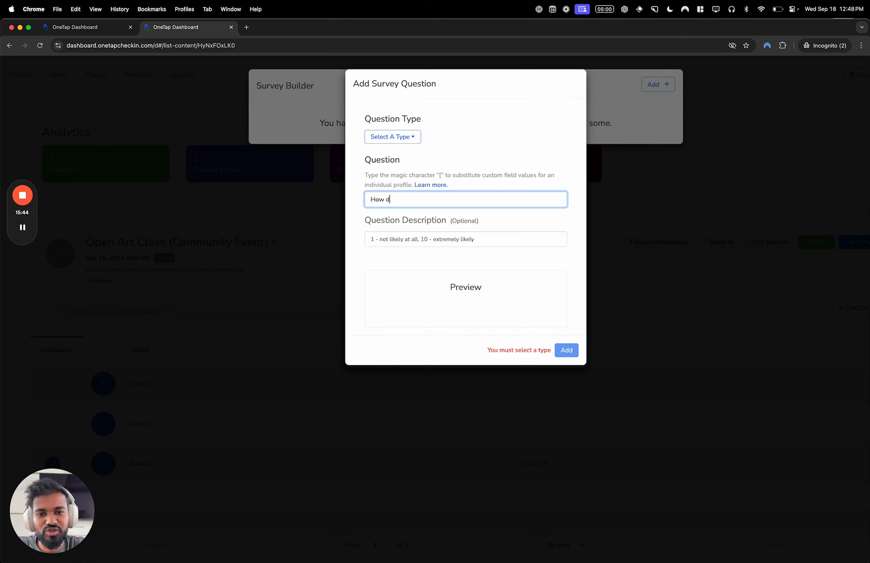
click(458, 239)
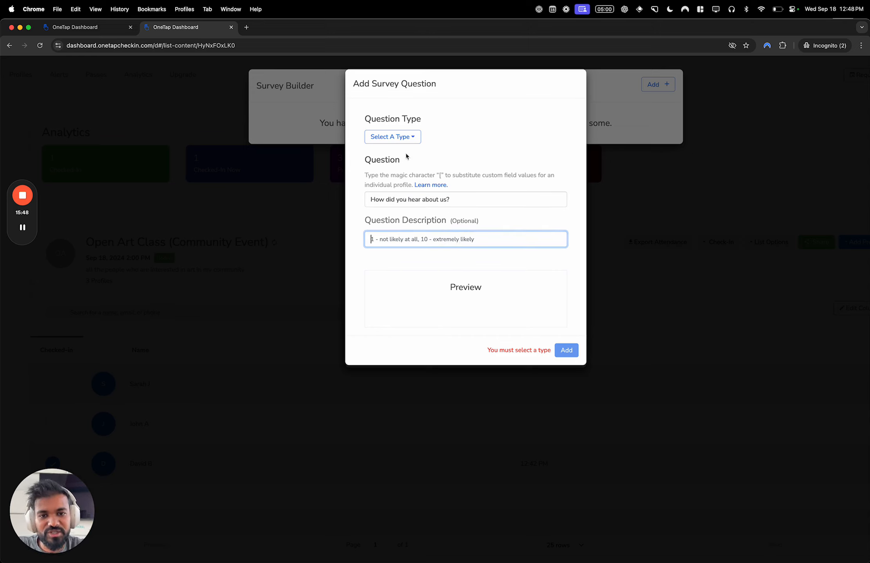
click(395, 139)
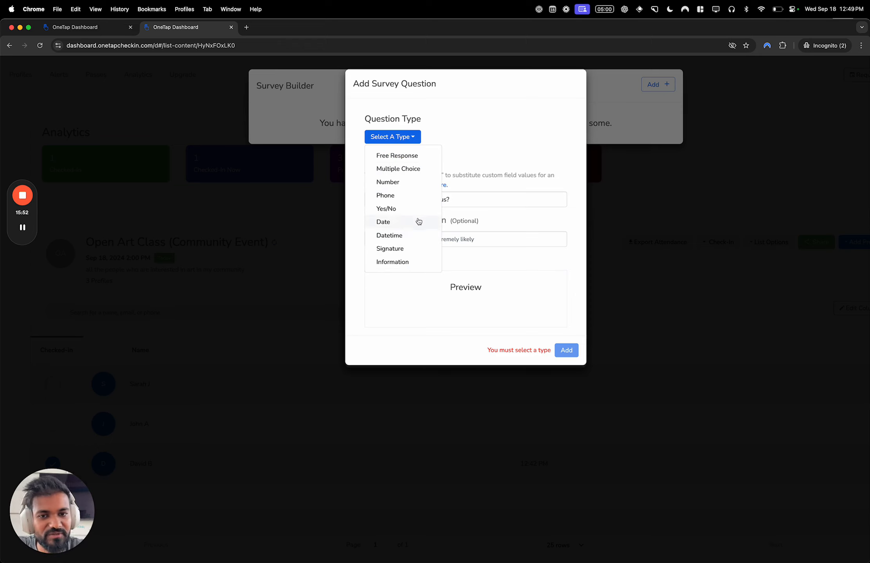
click(414, 169)
- Give it the options news, social media, website, google, google maps, friend and other, and save
click(409, 277)
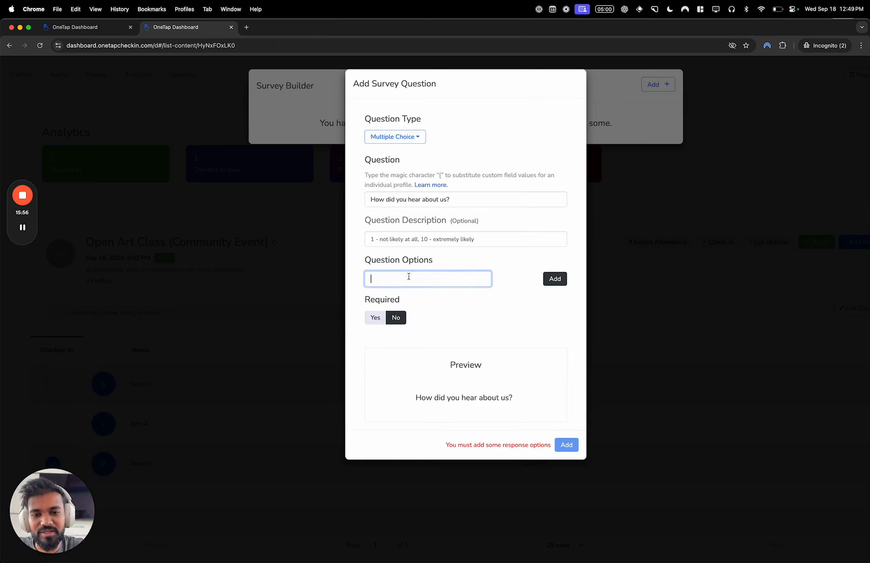
text(news)
key(Return)
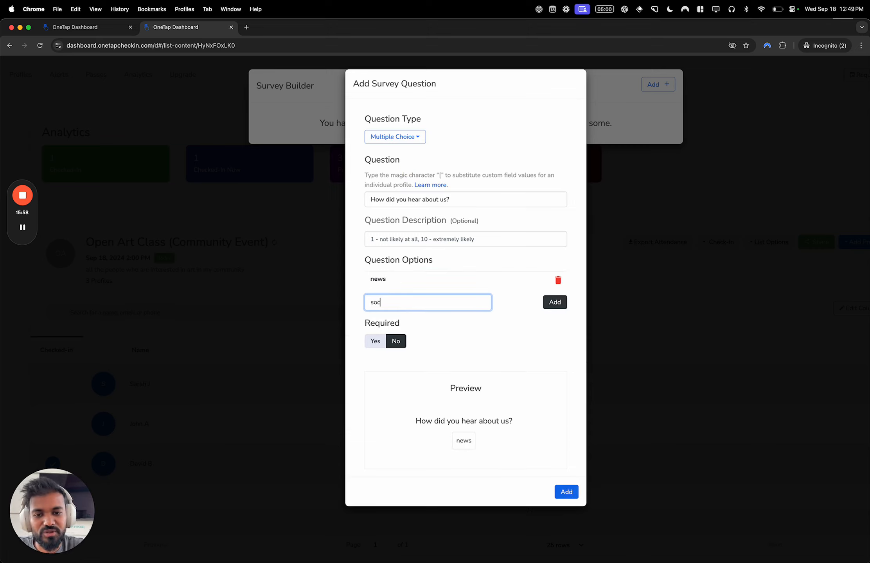
text(social media)
key(Return)
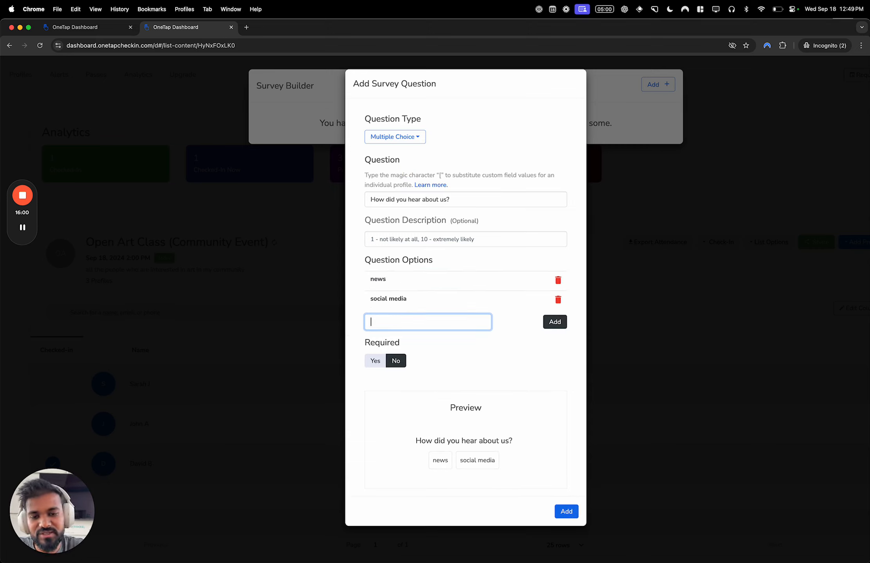
text(web)
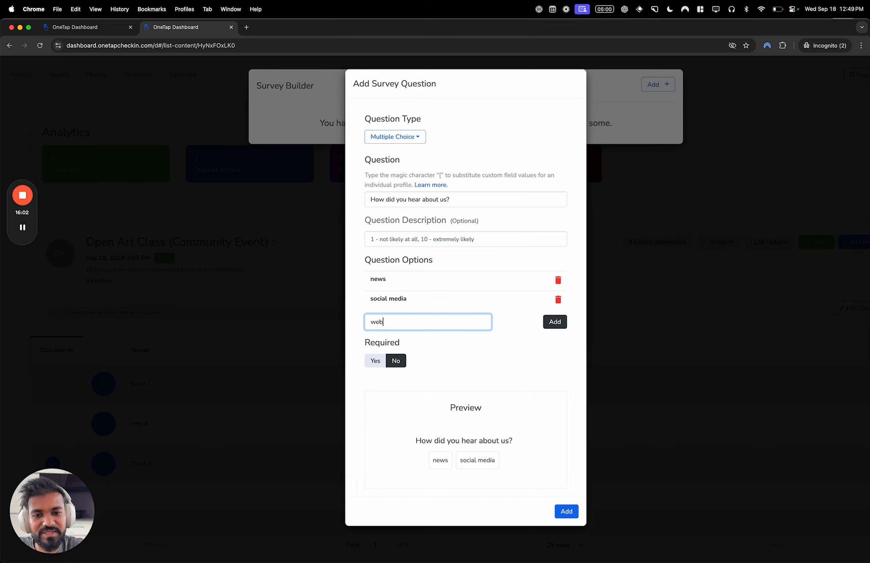
text(site)
key(Return)
text(google)
key(Return)
text(google maps)
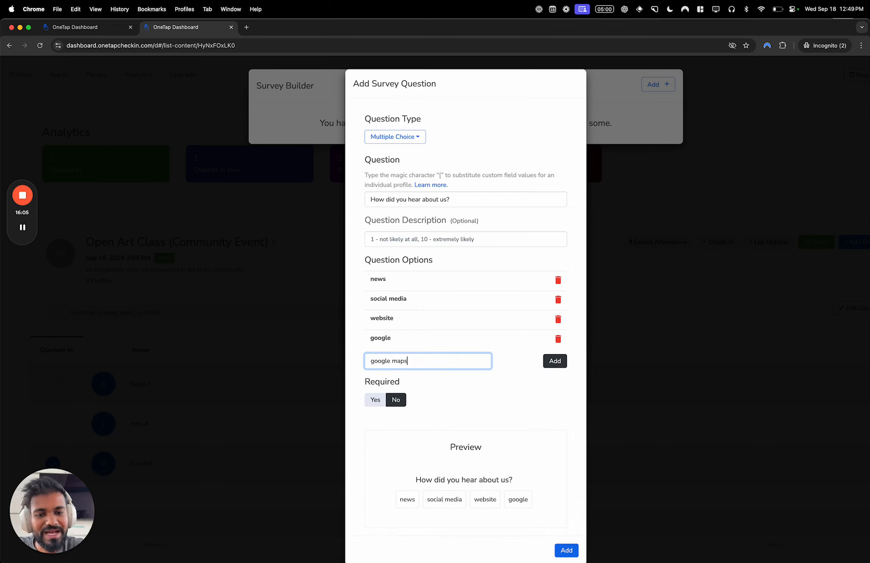
key(Return)
text(friend)
key(Return)
text(other)
key(Return)
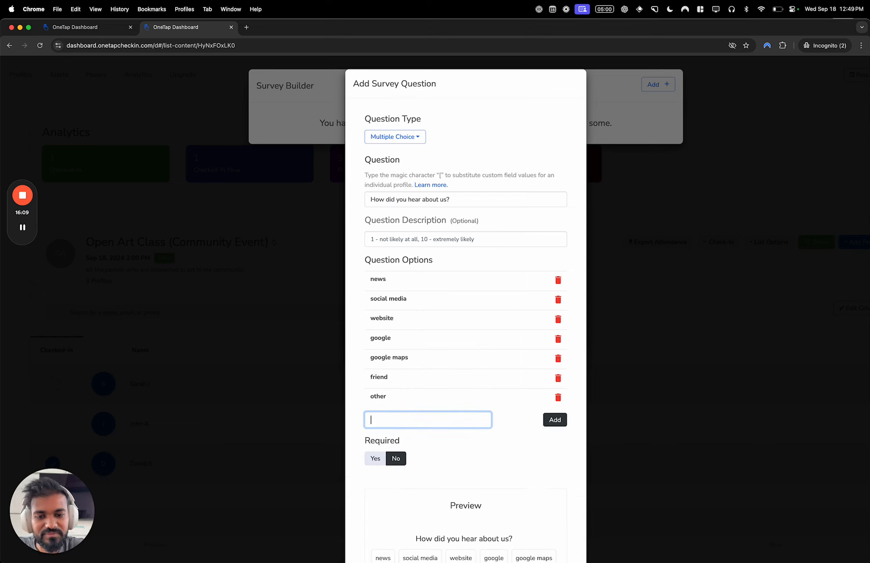
scroll(436, 333, down, 4)
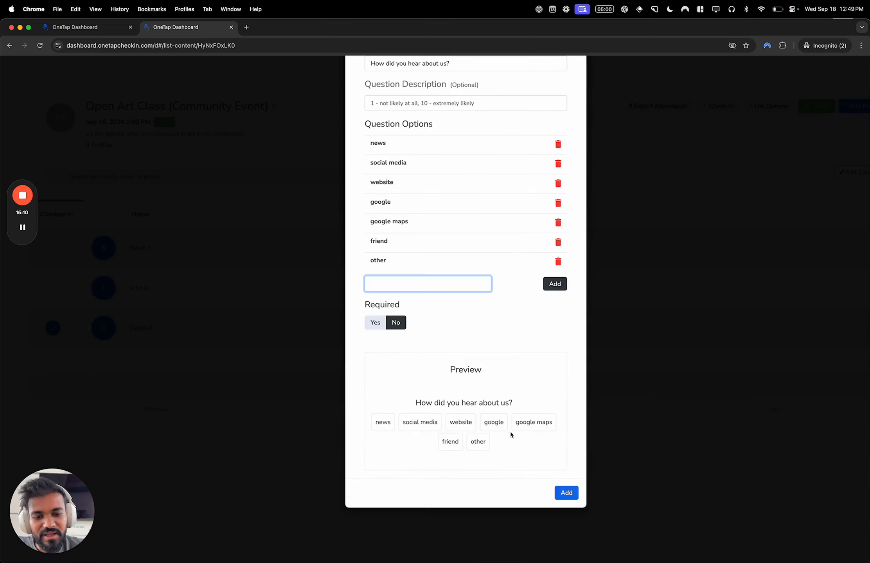
click(565, 492)
click(665, 86)
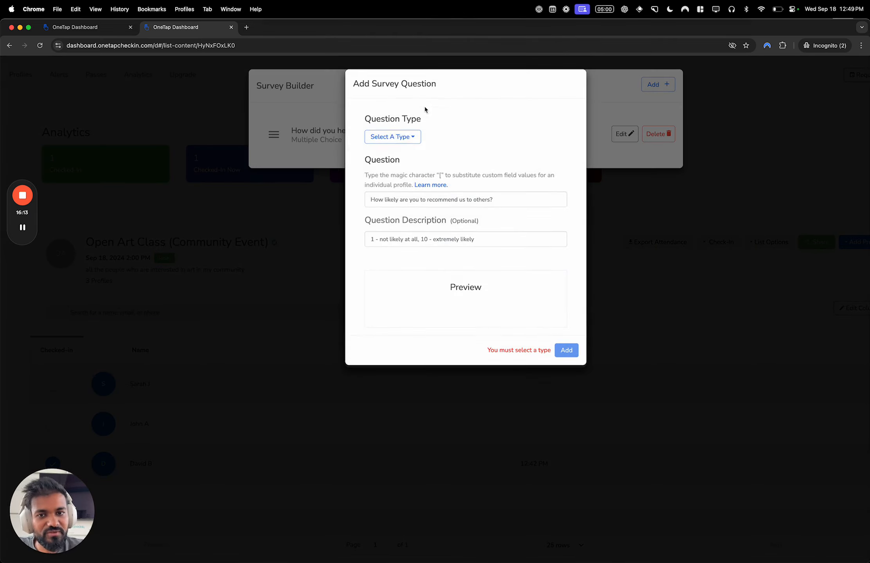
- Make the new question a Signature type worded 'i agree to the terms and conditions of my'
click(393, 139)
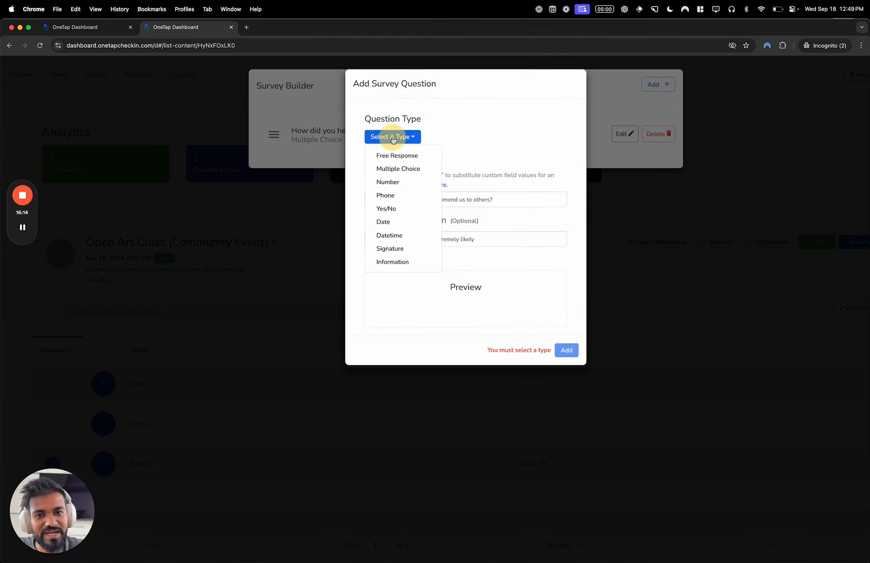
click(410, 250)
click(414, 199)
text(i)
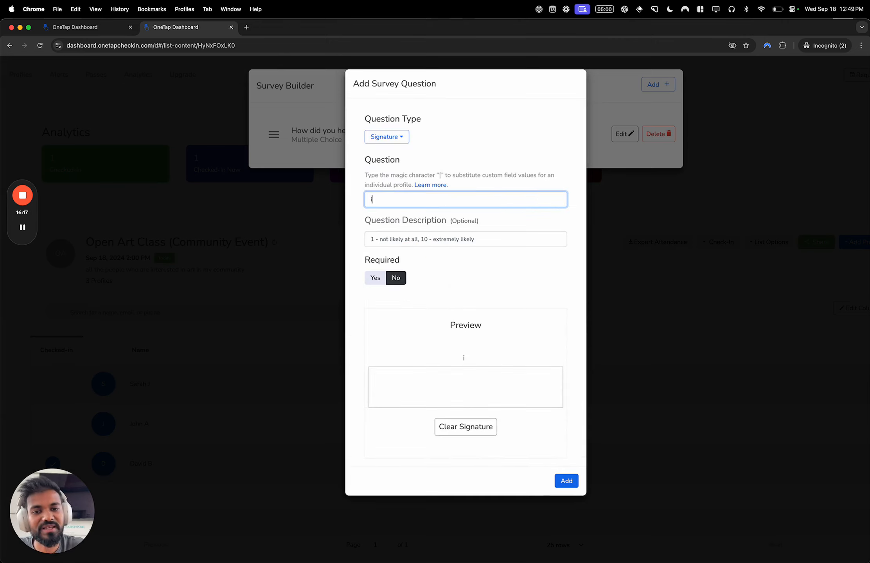
text( agree topar)
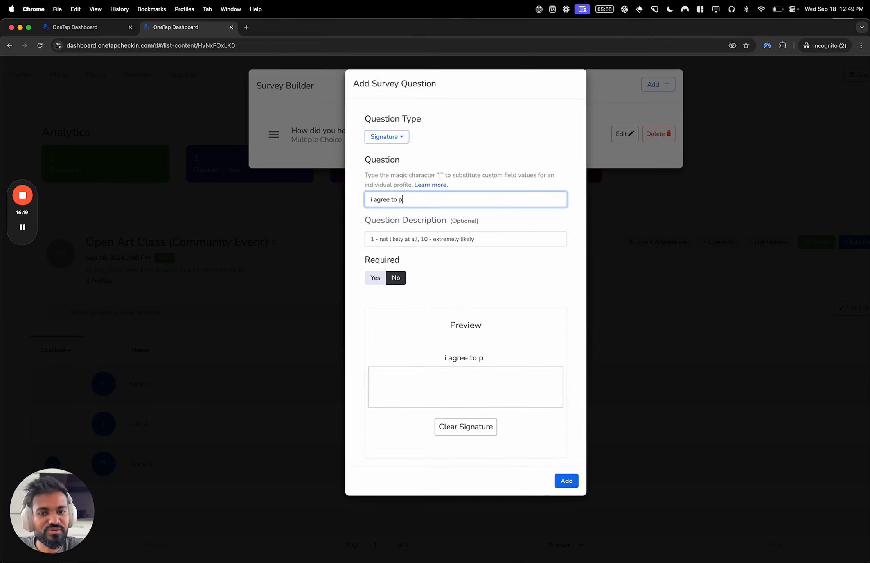
key(BackSpace)
key(BackSpace)
key(BackSpace)
text(the terms and le)
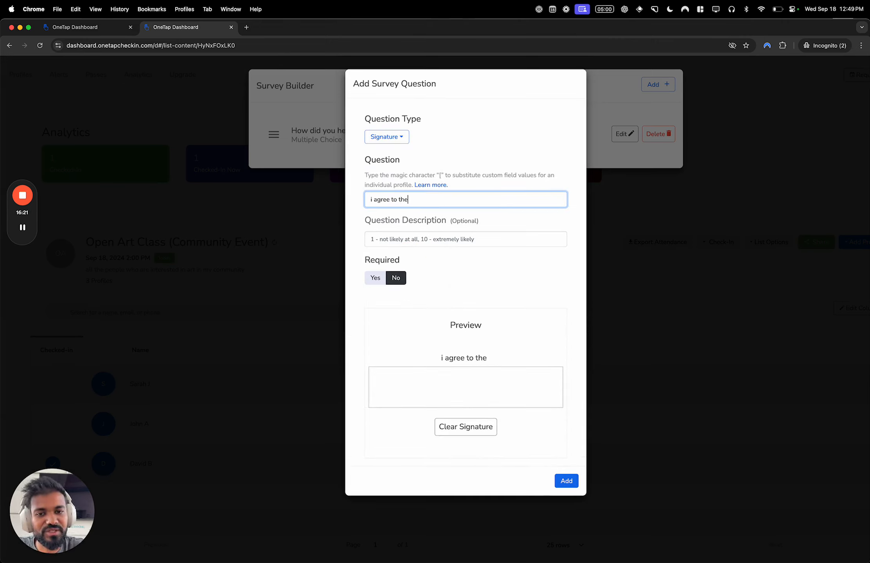
key(BackSpace)
key(BackSpace)
text(conditions of m)
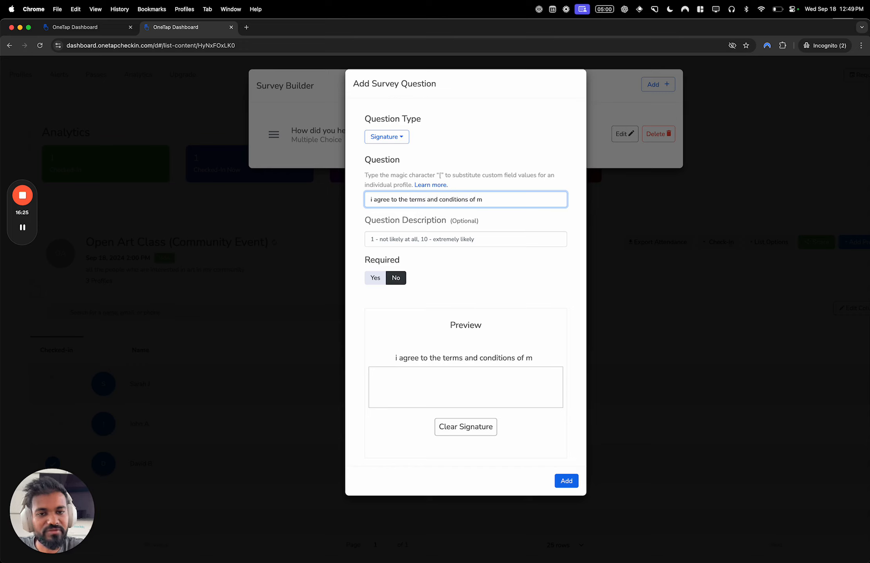
text(y)
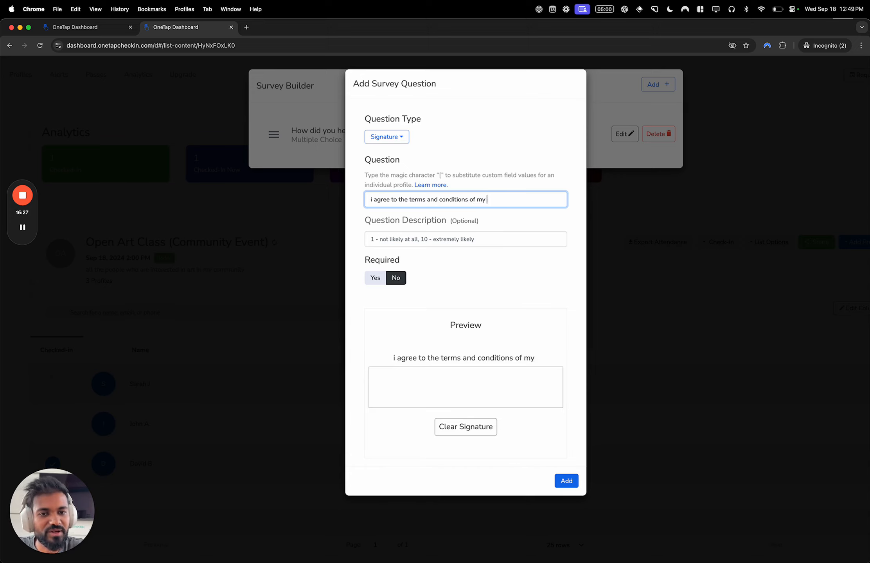